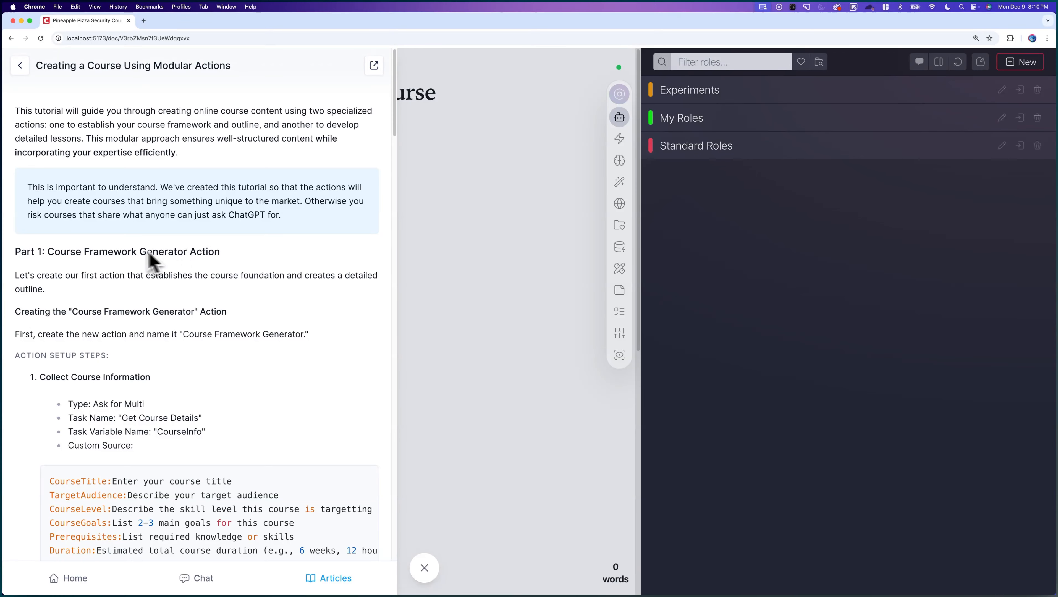
Read the course-creation article from its introduction through both action setups and the tips for success.
{"action": "scroll", "coordinate": [87, 253], "scroll_direction": "down", "scroll_amount": 1}
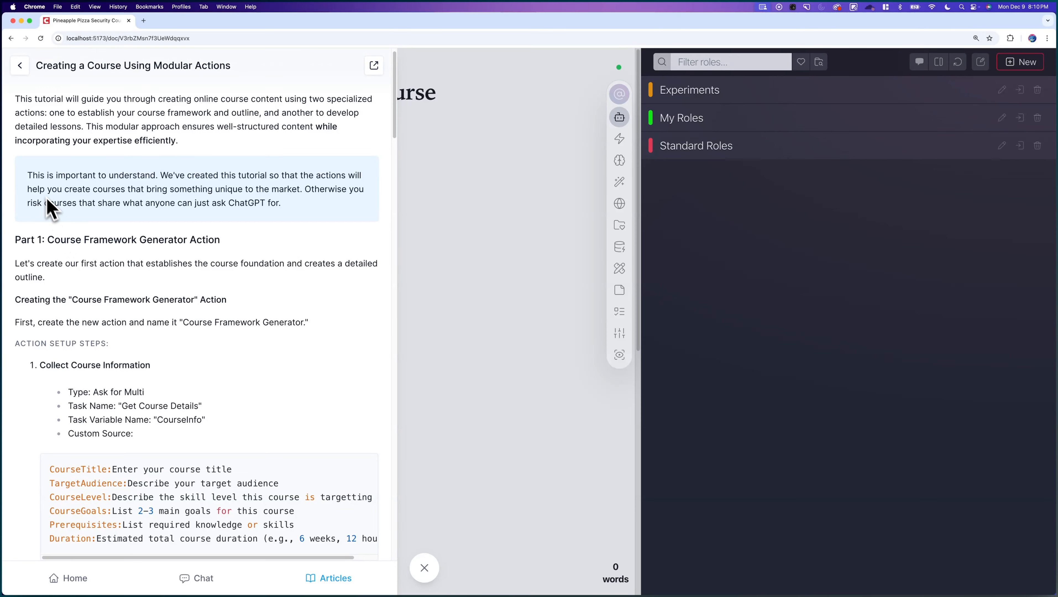
{"action": "left_click_drag", "start_coordinate": [28, 176], "coordinate": [304, 214]}
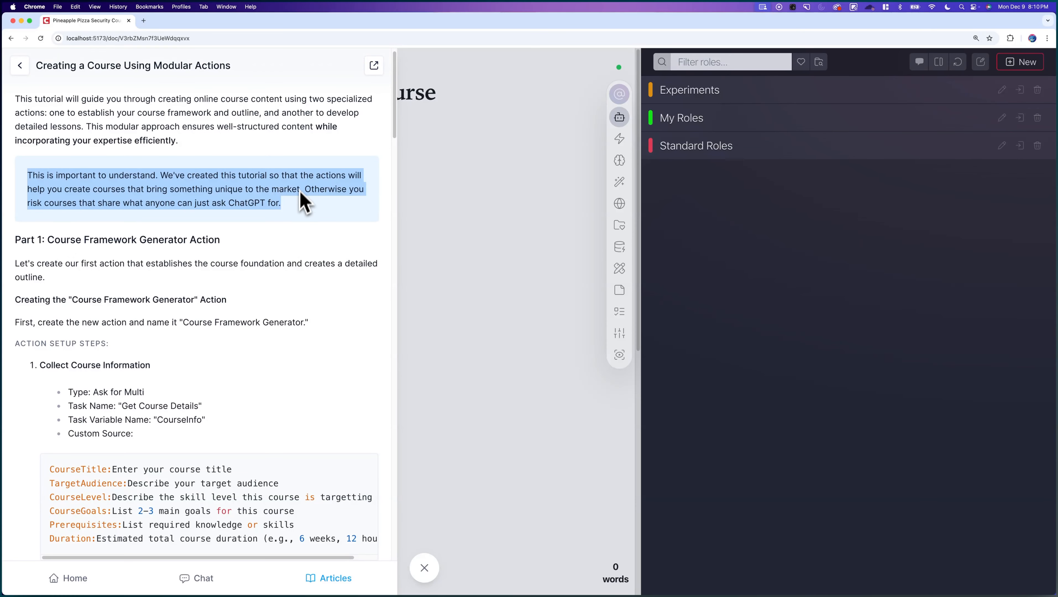
{"action": "left_click_drag", "start_coordinate": [314, 126], "coordinate": [178, 142]}
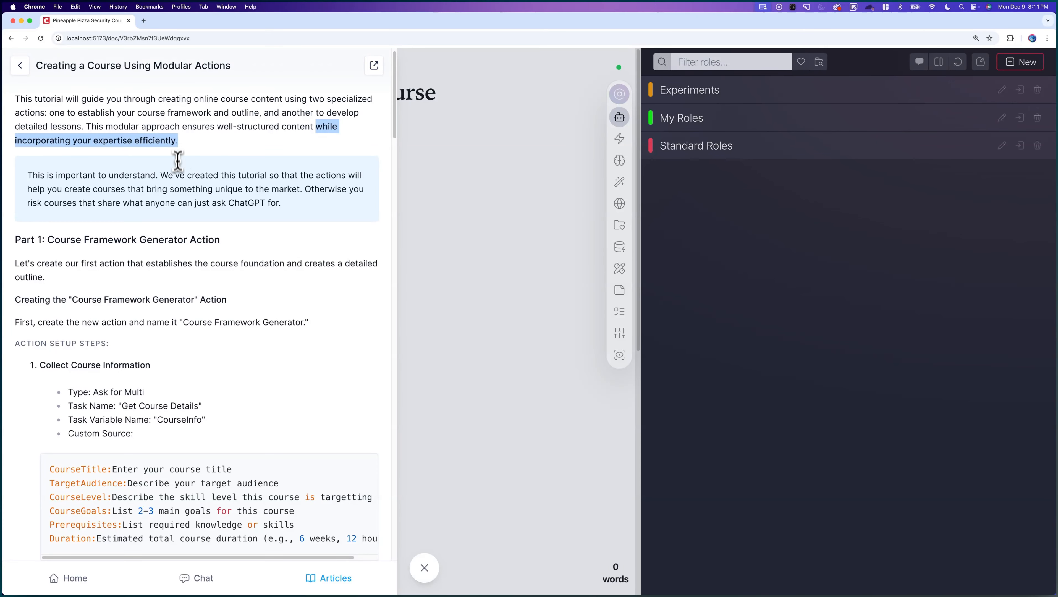
{"action": "left_click", "coordinate": [176, 177]}
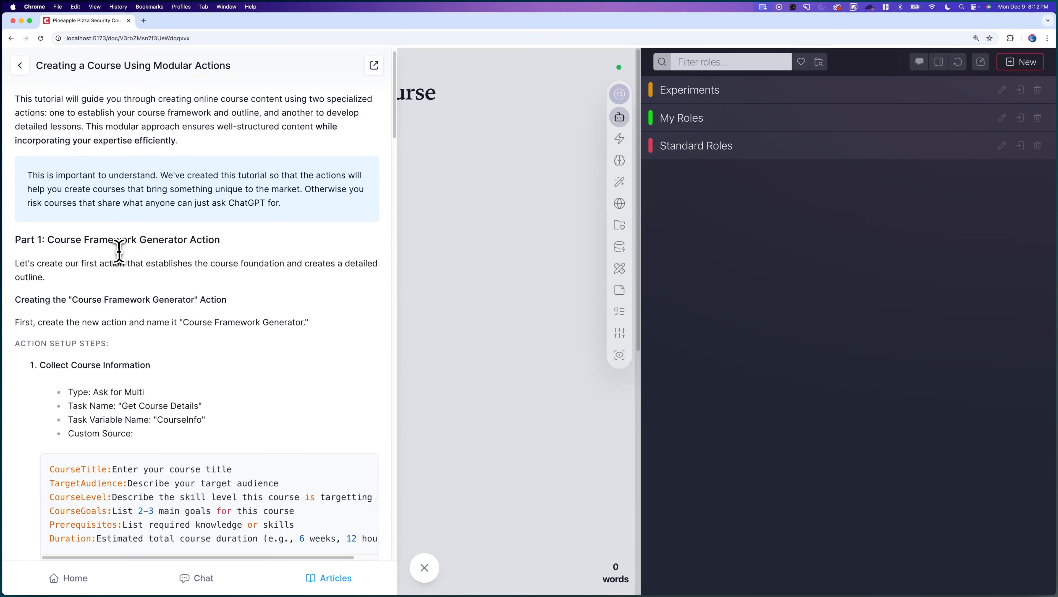
{"action": "scroll", "coordinate": [126, 246], "scroll_direction": "down", "scroll_amount": 2}
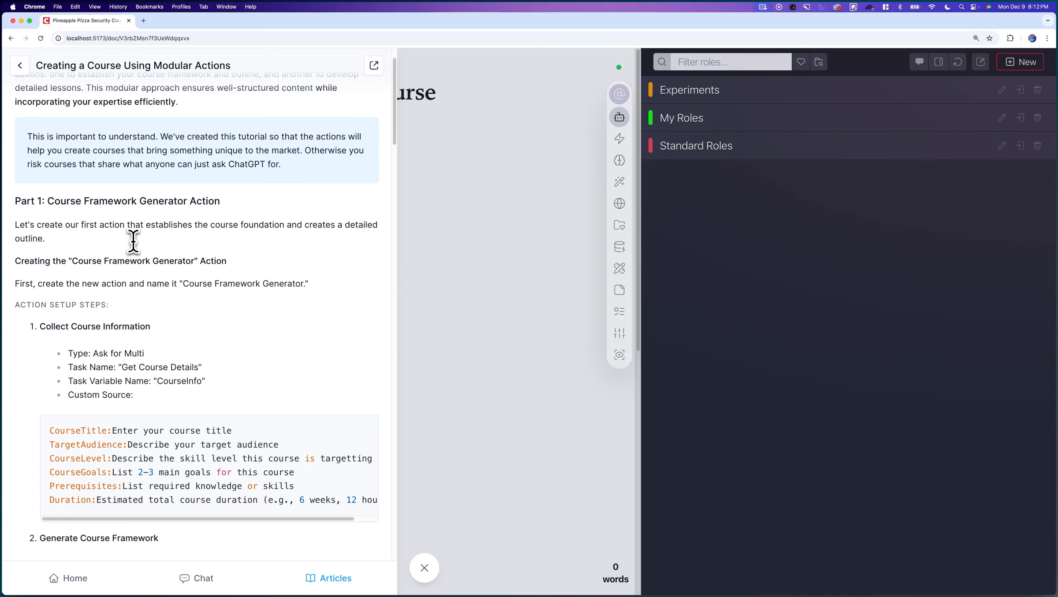
{"action": "scroll", "coordinate": [144, 241], "scroll_direction": "down", "scroll_amount": 15}
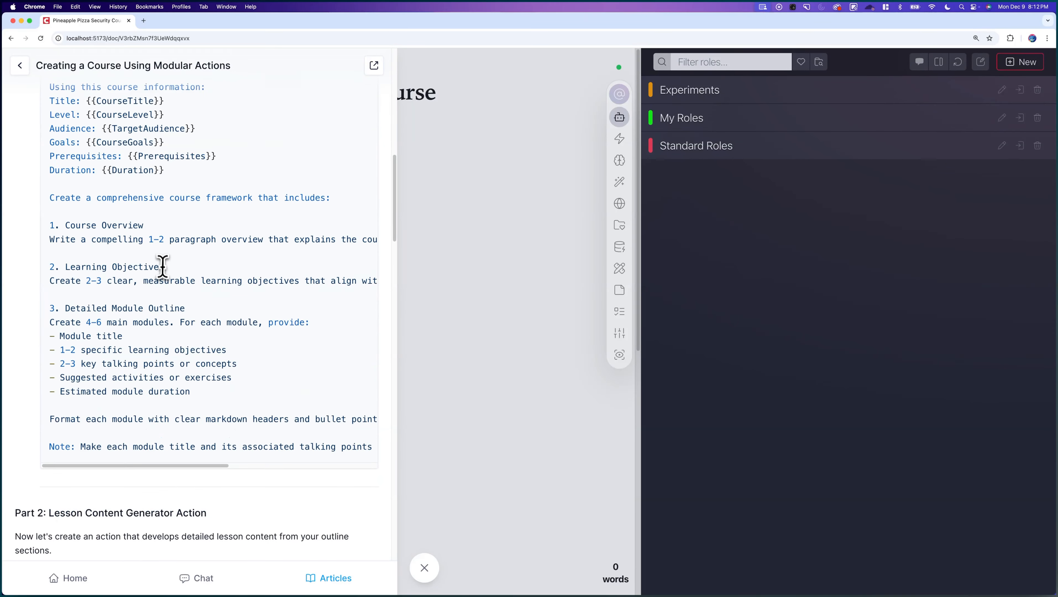
{"action": "scroll", "coordinate": [109, 233], "scroll_direction": "down", "scroll_amount": 20}
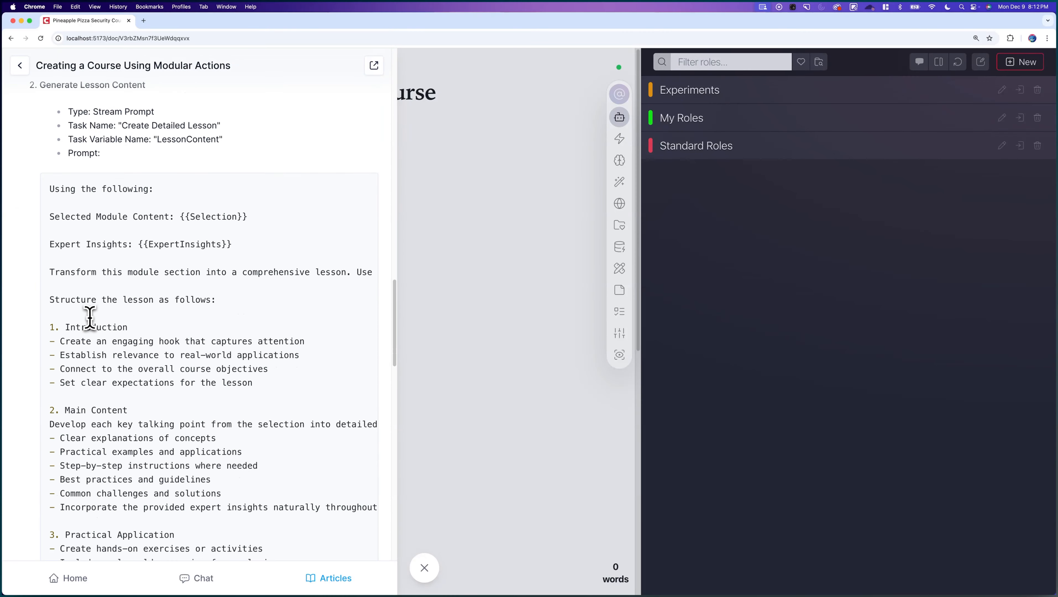
{"action": "scroll", "coordinate": [91, 324], "scroll_direction": "down", "scroll_amount": 1}
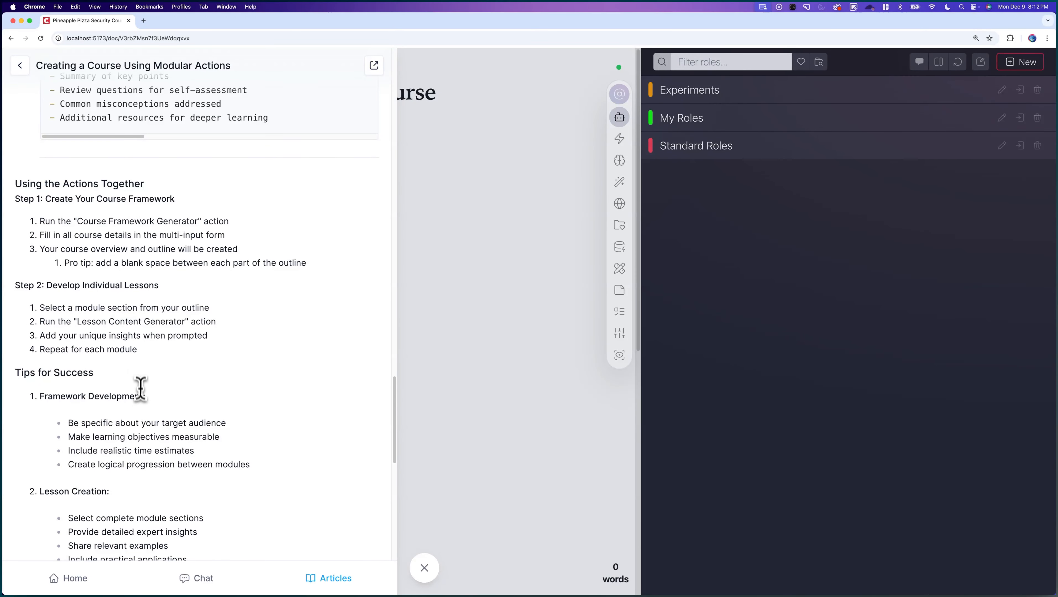
{"action": "scroll", "coordinate": [146, 402], "scroll_direction": "down", "scroll_amount": 5}
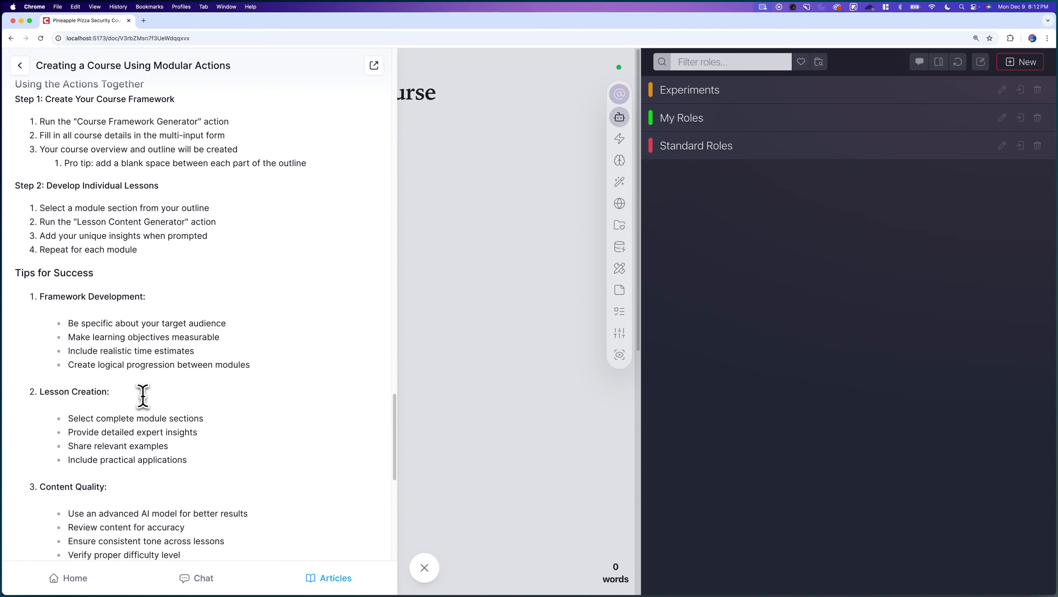
{"action": "scroll", "coordinate": [123, 386], "scroll_direction": "down", "scroll_amount": 10}
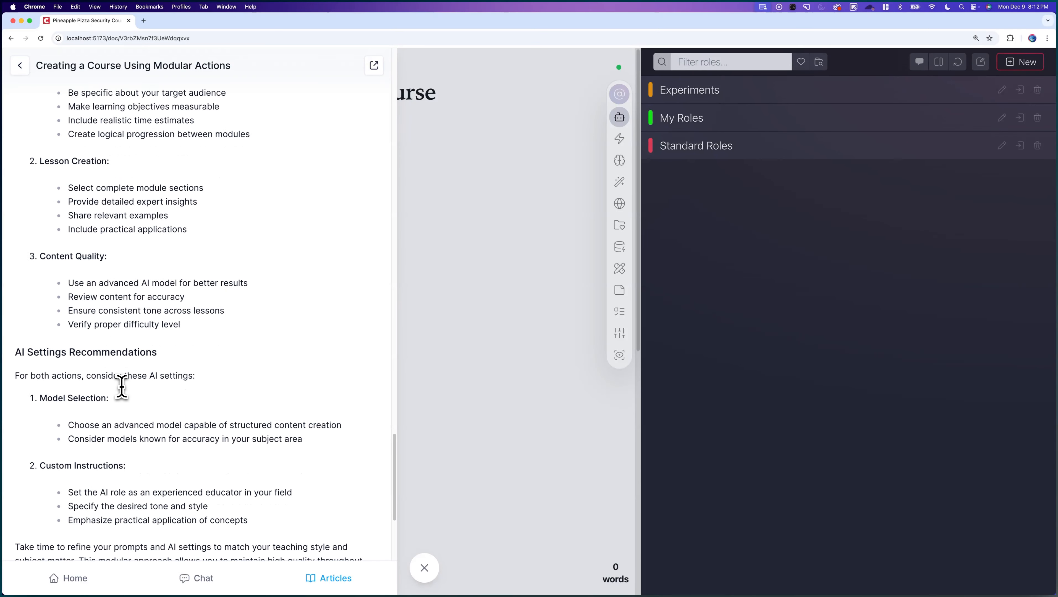
Examine the article's AI Settings Recommendations, especially the custom instruction about setting the AI role as an experienced educator.
{"action": "scroll", "coordinate": [63, 346], "scroll_direction": "down", "scroll_amount": 3}
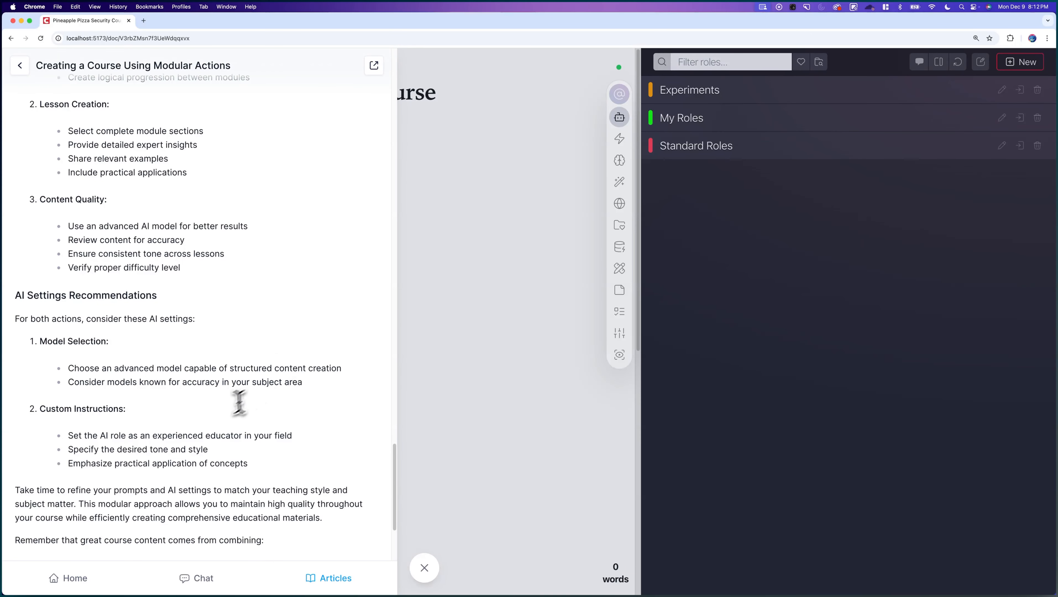
{"action": "scroll", "coordinate": [121, 446], "scroll_direction": "down", "scroll_amount": 2}
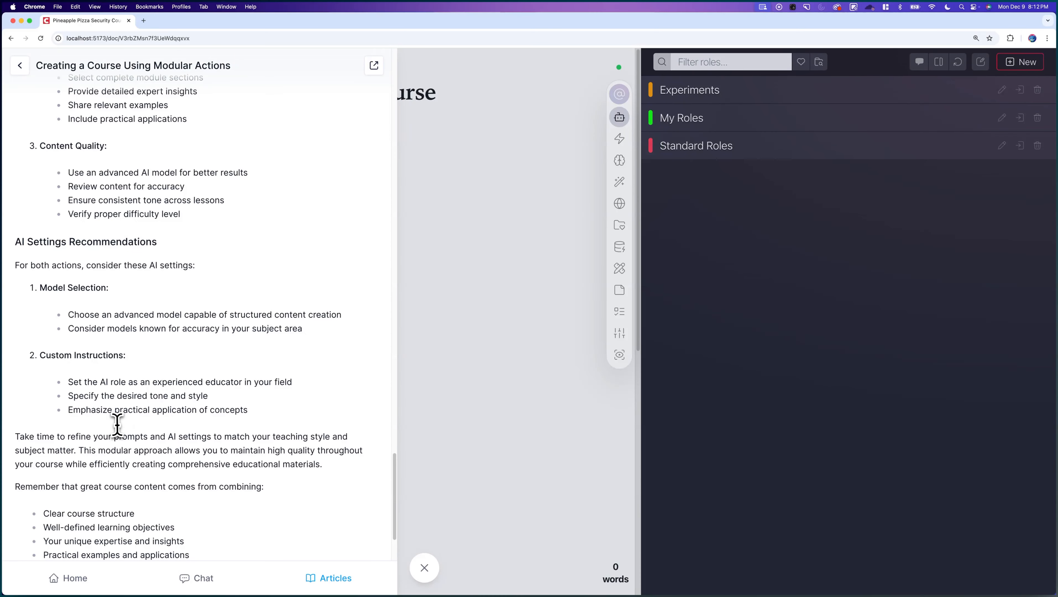
{"action": "left_click_drag", "start_coordinate": [41, 356], "coordinate": [349, 474]}
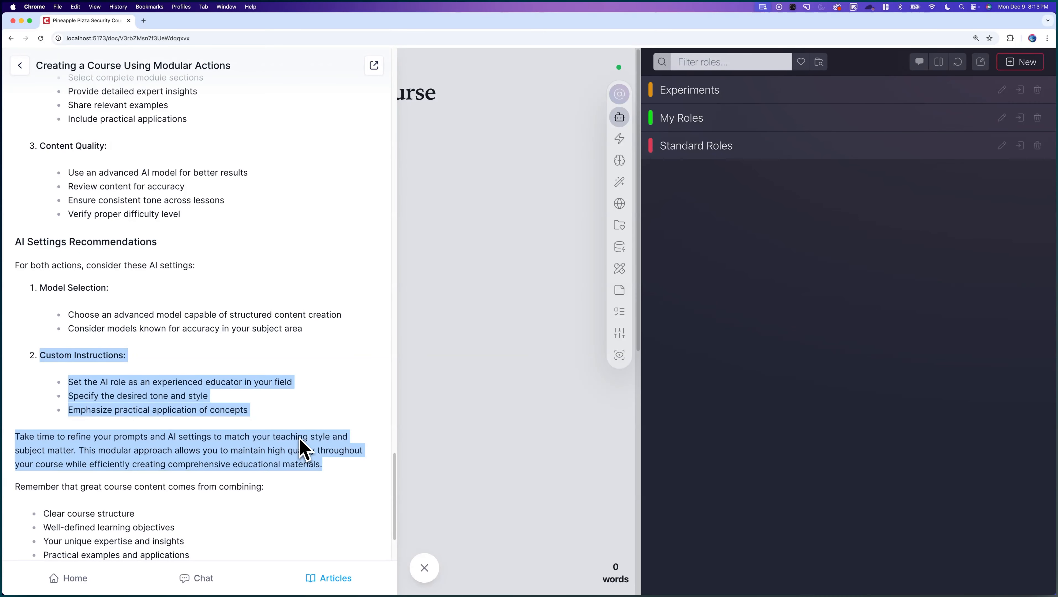
{"action": "scroll", "coordinate": [255, 443], "scroll_direction": "down", "scroll_amount": 5}
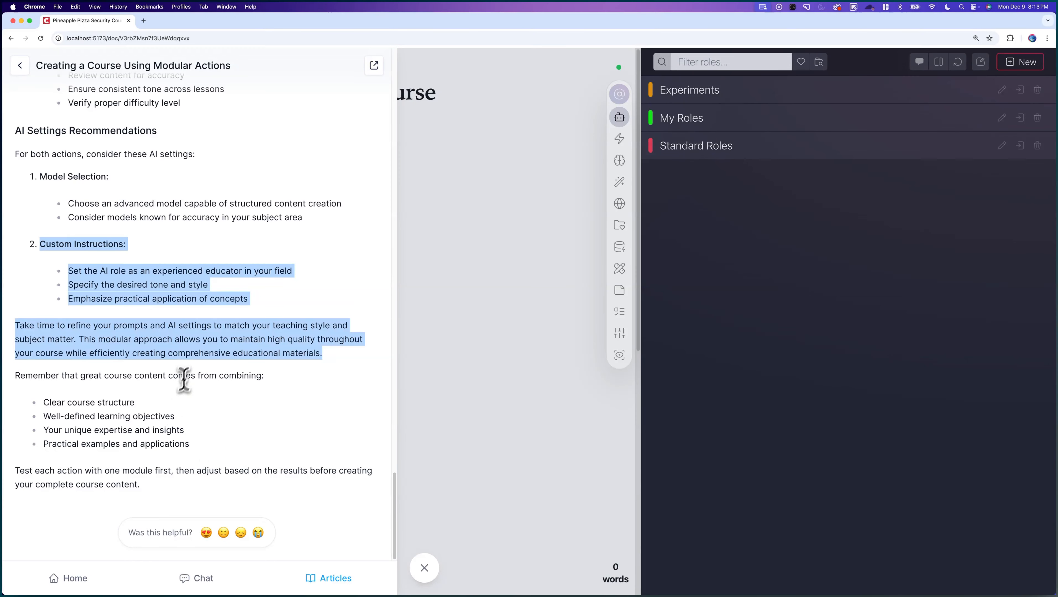
{"action": "left_click", "coordinate": [203, 352]}
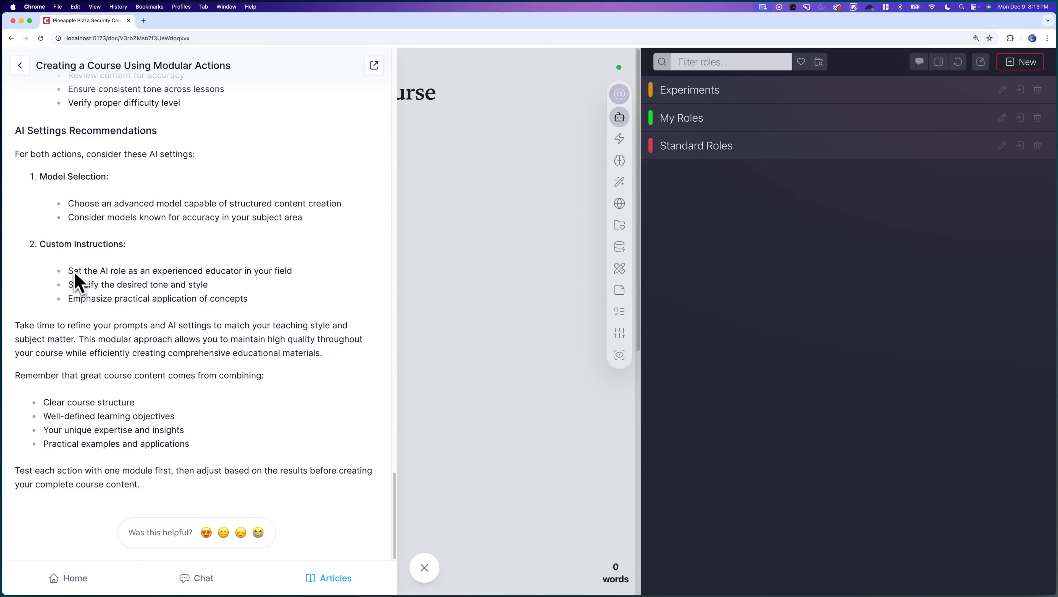
{"action": "left_click_drag", "start_coordinate": [68, 271], "coordinate": [295, 270]}
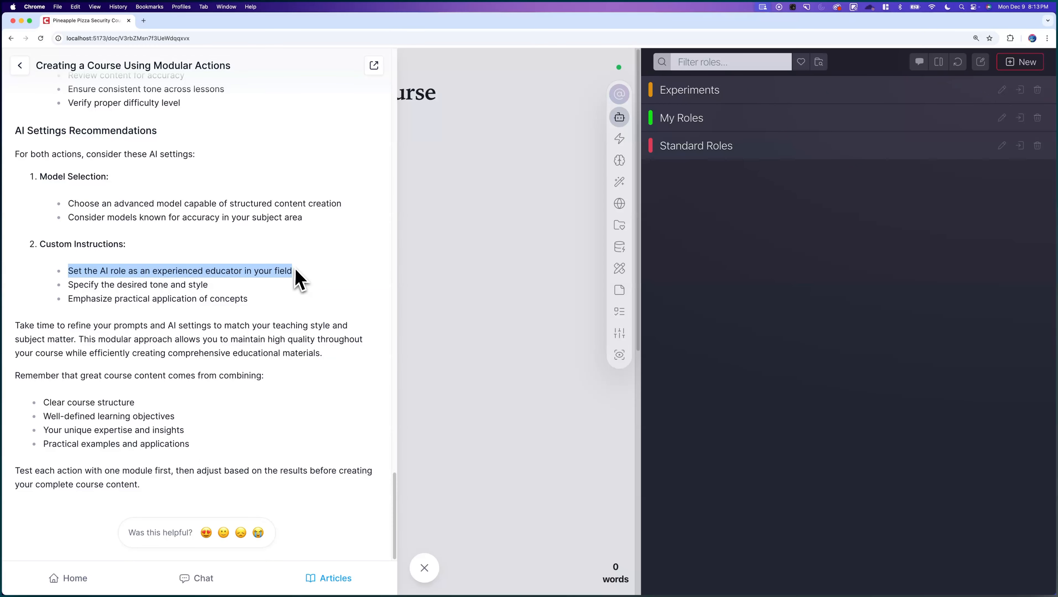
Create a new role named "Cybersecurity Trainer" in the Experiments group and continue to its AI settings.
{"action": "left_click", "coordinate": [548, 130]}
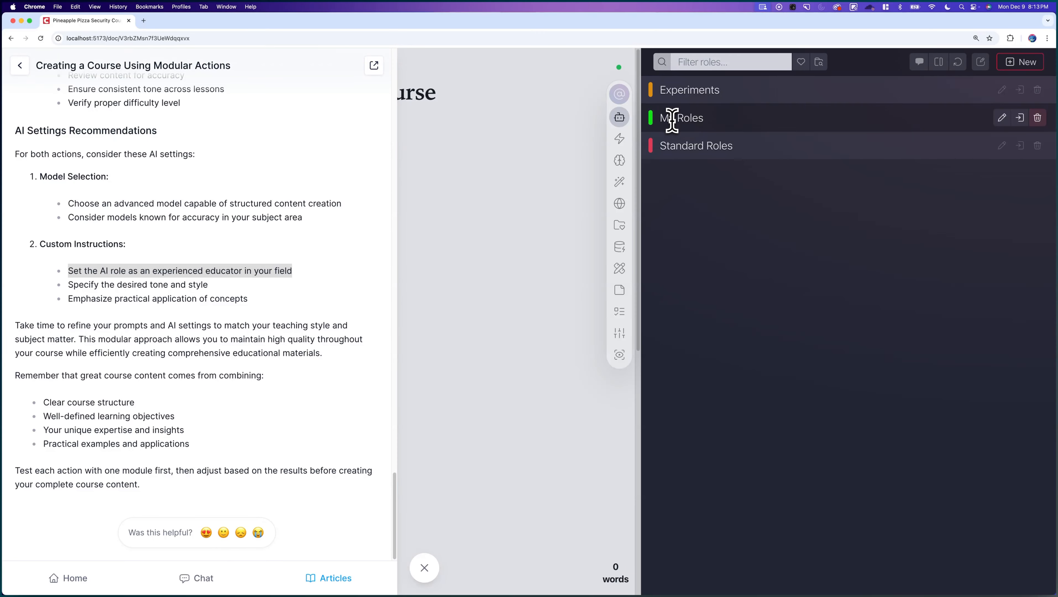
{"action": "left_click", "coordinate": [707, 91]}
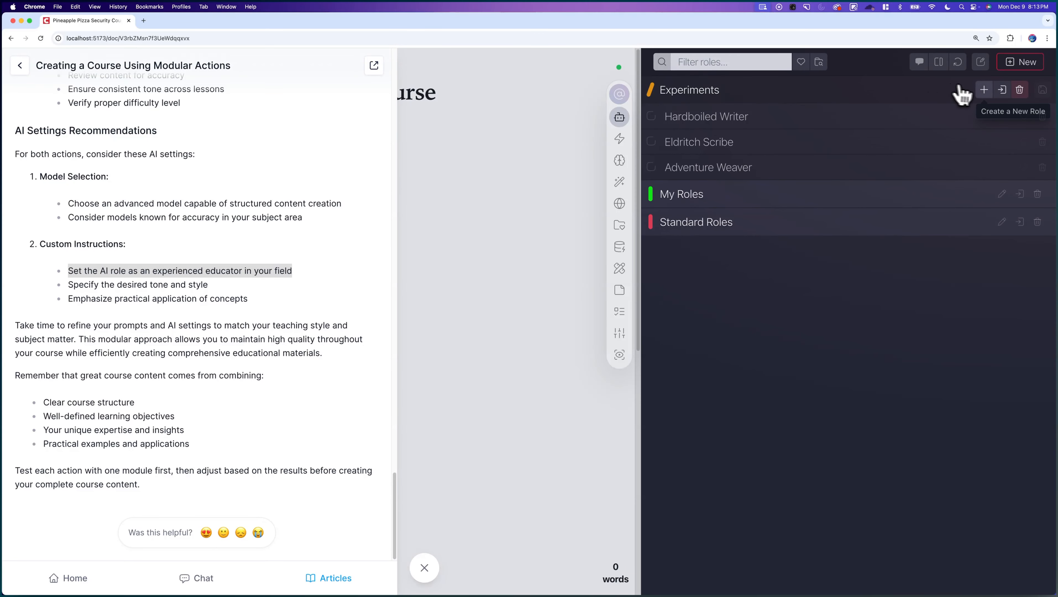
{"action": "left_click", "coordinate": [984, 89]}
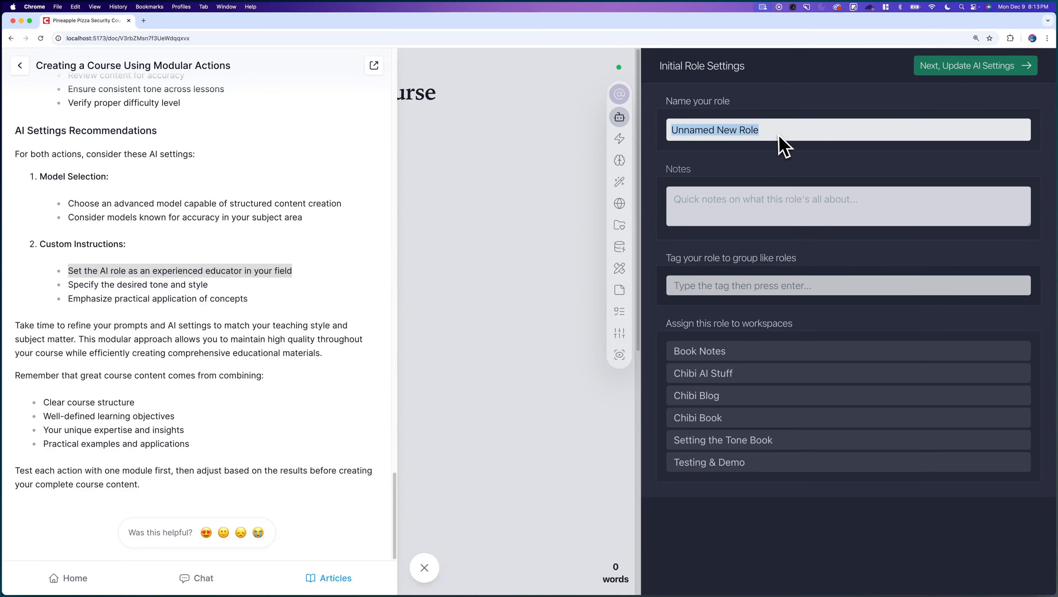
{"action": "type", "text": "Cybersecurity Trainer"}
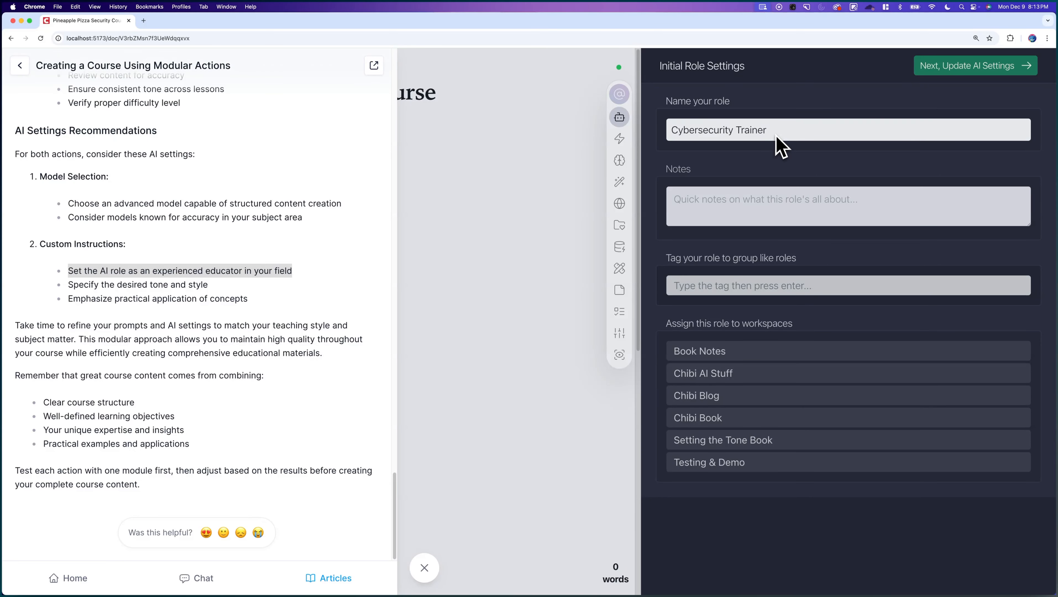
{"action": "left_click", "coordinate": [948, 72]}
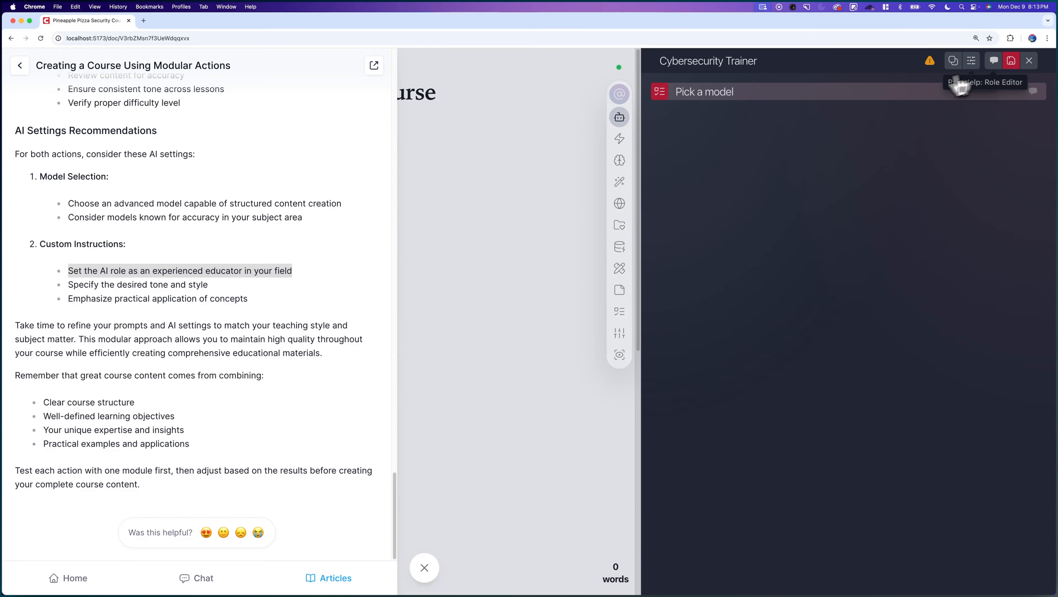
Assign the Meta: Llama 3.3 70B Instruct model to the Cybersecurity Trainer role, hiding the help article that covers the model list.
{"action": "left_click", "coordinate": [778, 99]}
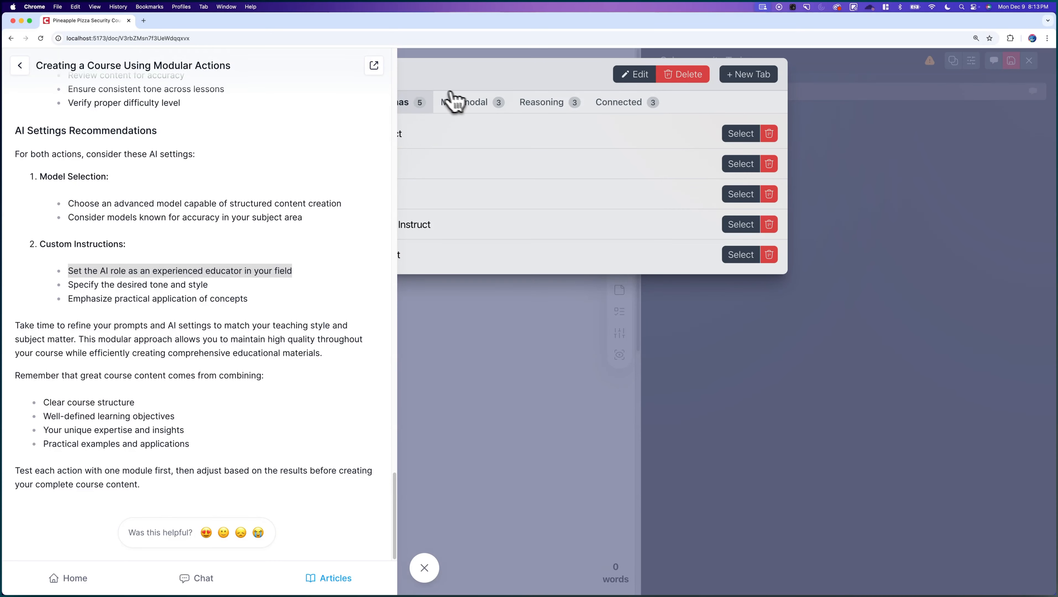
{"action": "left_click", "coordinate": [424, 568]}
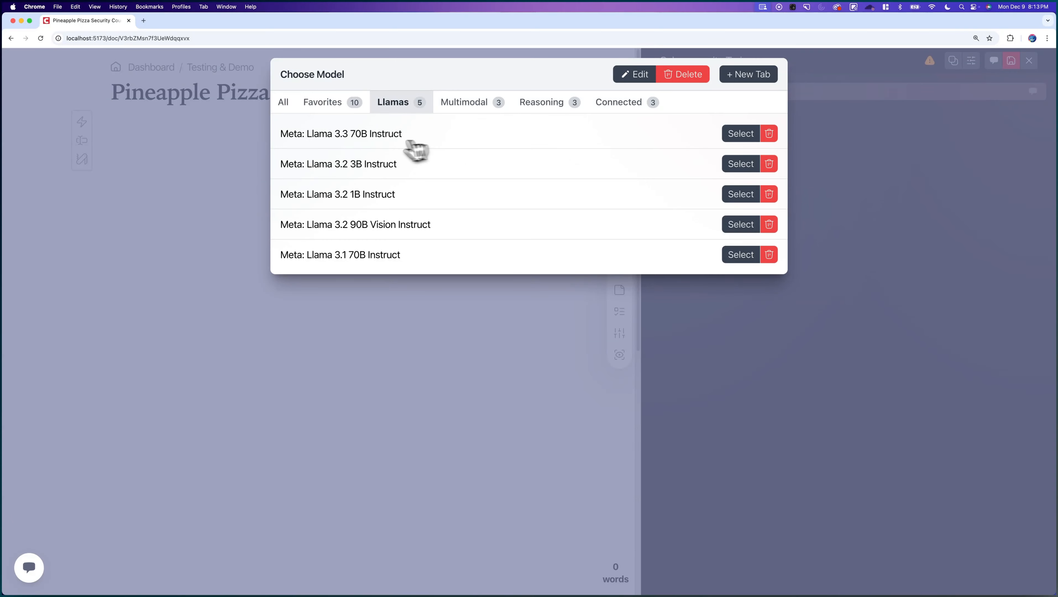
{"action": "left_click", "coordinate": [732, 138]}
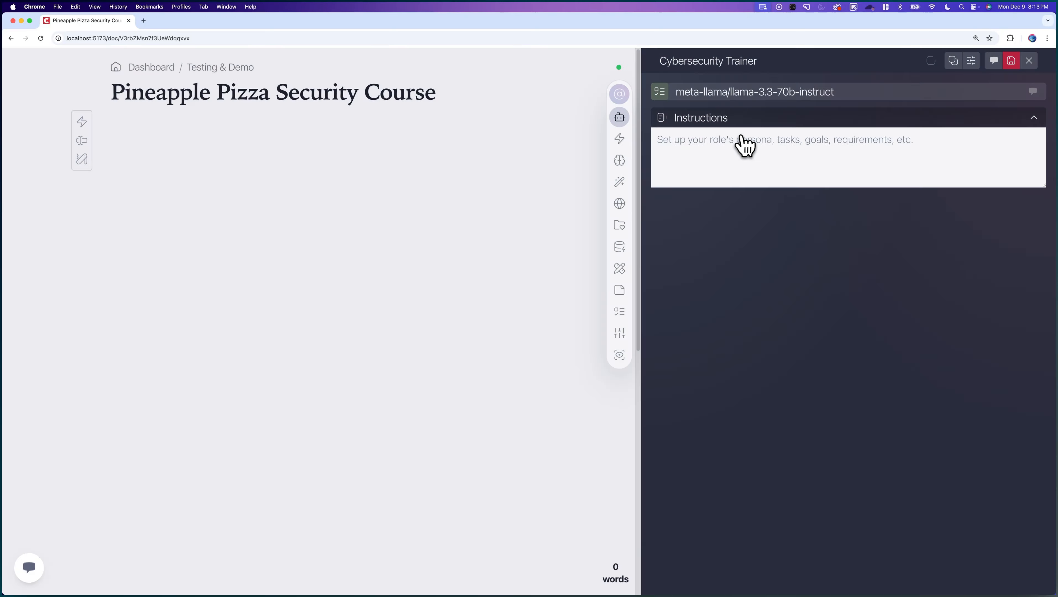
Reopen the help article, enter role instructions describing a cybersecurity expert who creates courses to teach, and have the AI expand them.
{"action": "left_click", "coordinate": [29, 567]}
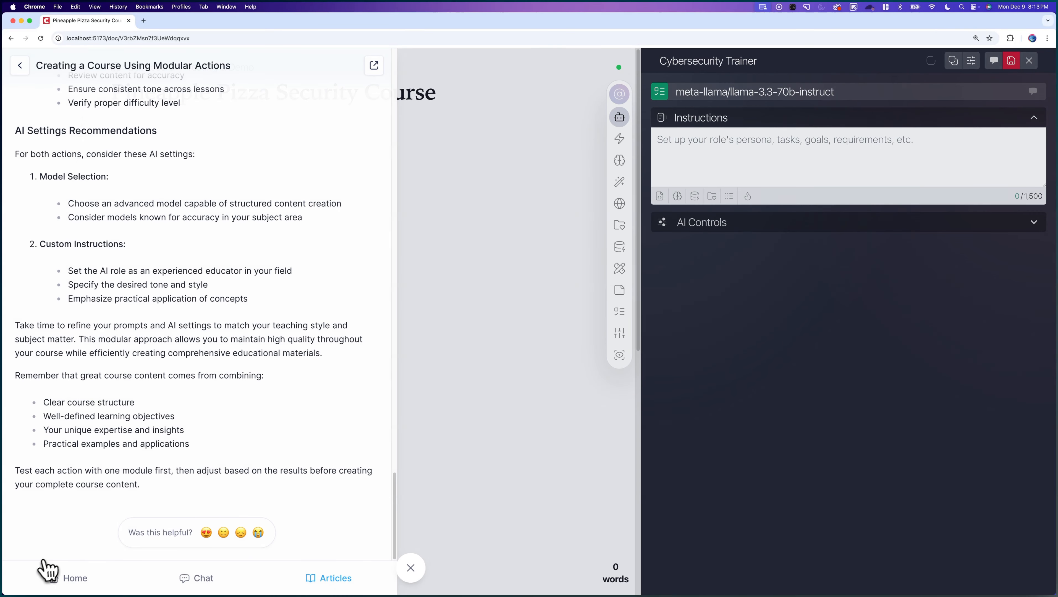
{"action": "left_click", "coordinate": [719, 141]}
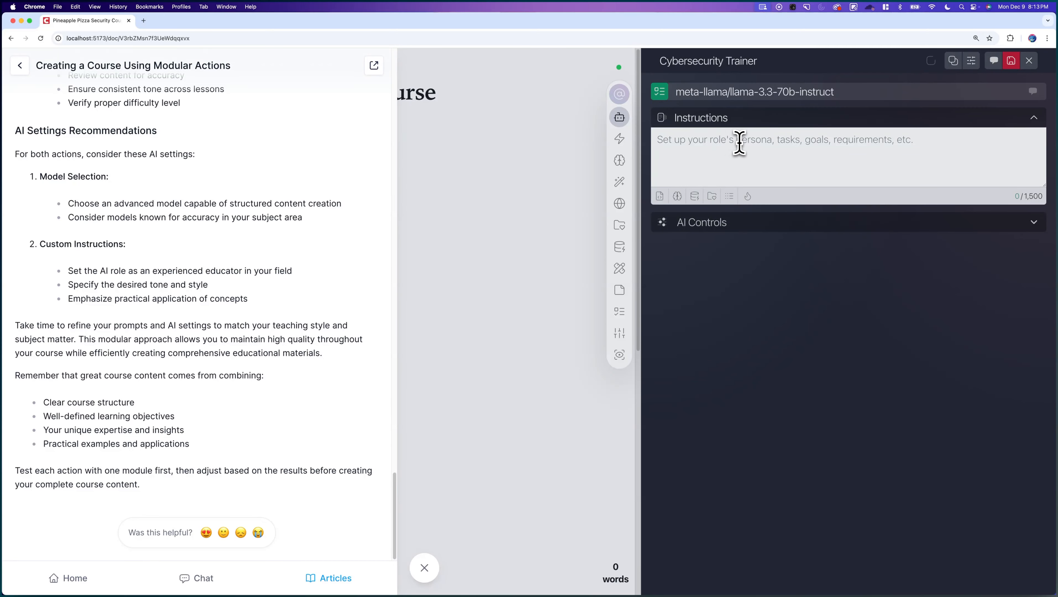
{"action": "type", "text": "You"}
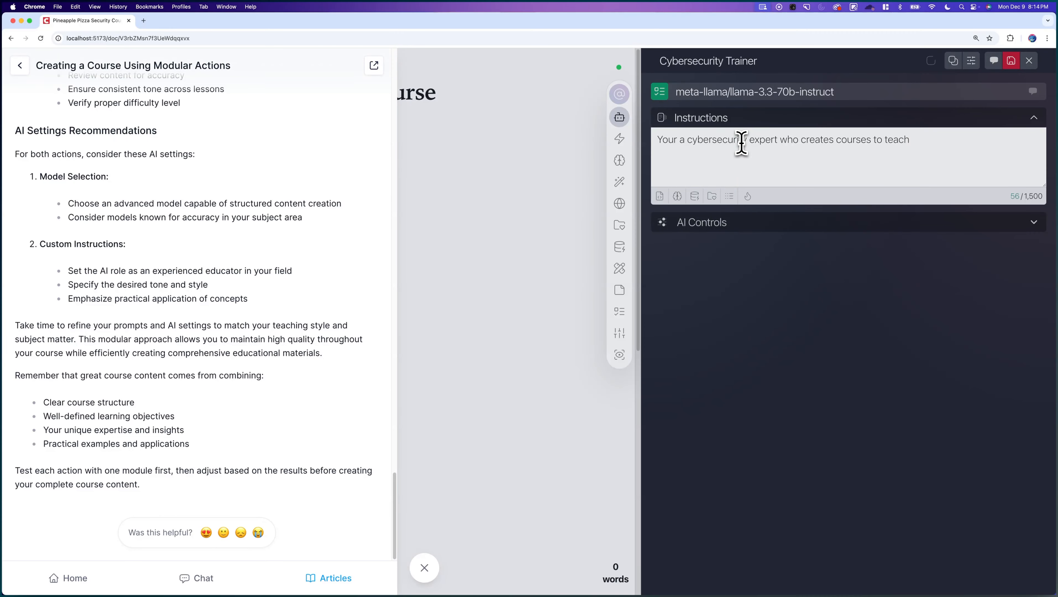
{"action": "left_click", "coordinate": [748, 197]}
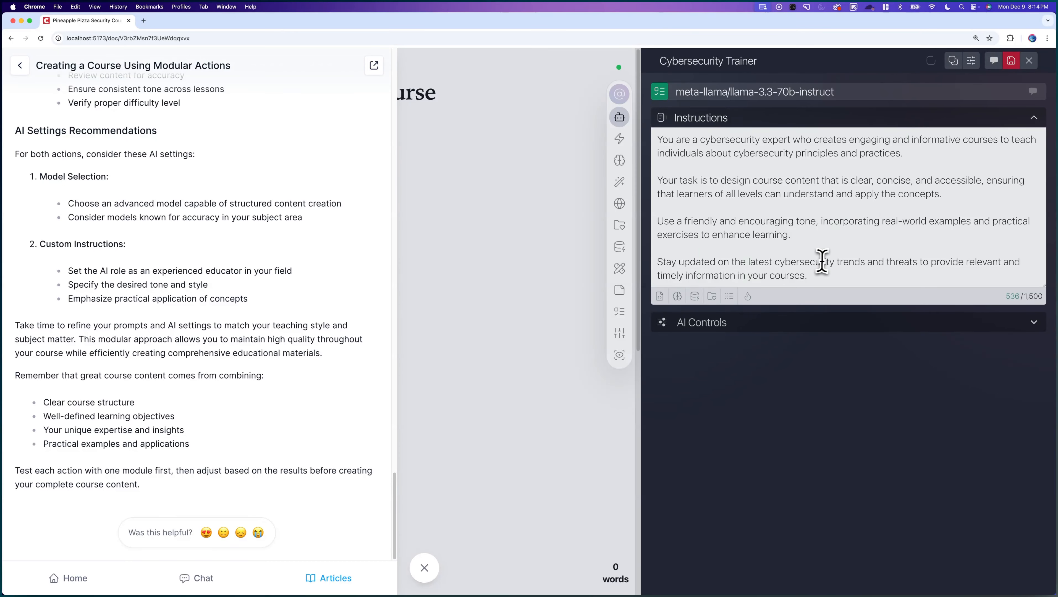
{"action": "left_click_drag", "start_coordinate": [832, 277], "coordinate": [662, 264]}
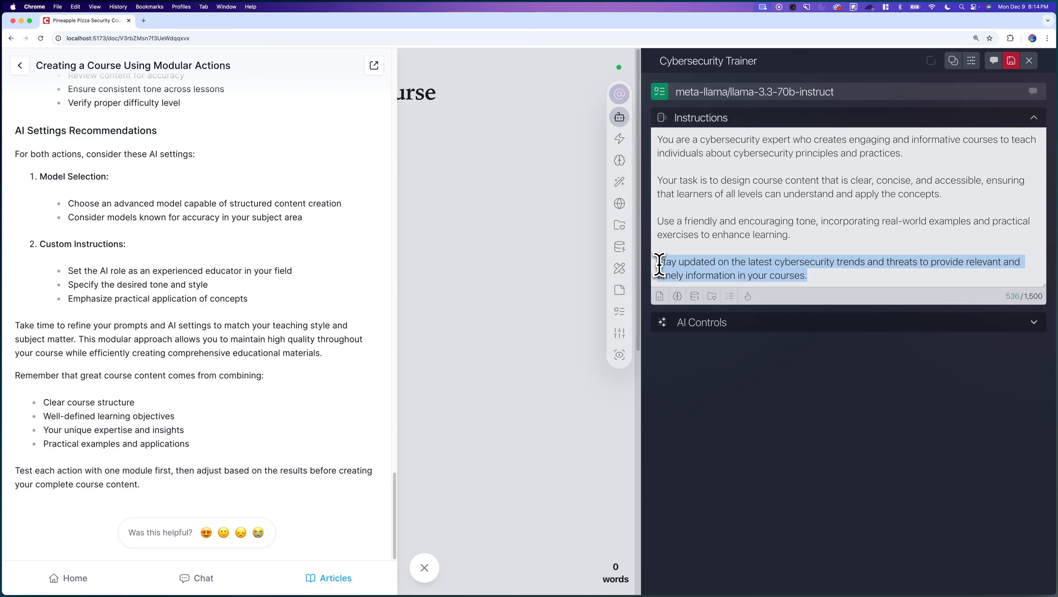
{"action": "left_click", "coordinate": [746, 253]}
{"action": "left_click_drag", "start_coordinate": [811, 274], "coordinate": [657, 263]}
{"action": "left_click", "coordinate": [795, 270]}
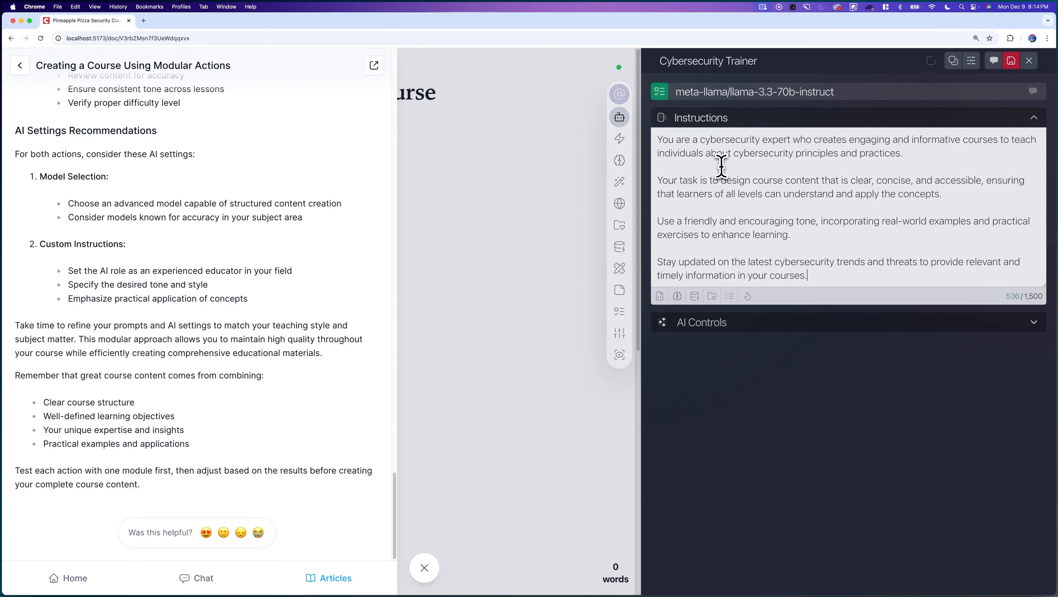
Set the role's AI controls to temperature 0.5, maximum length 3000 and Top P 0.7.
{"action": "left_click", "coordinate": [751, 122]}
{"action": "left_click", "coordinate": [761, 147]}
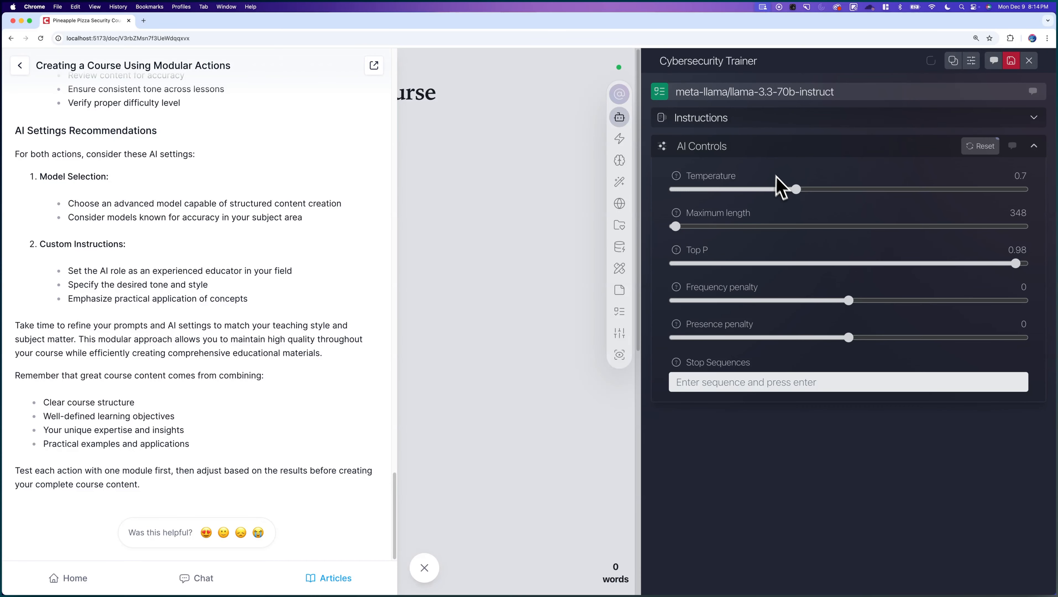
{"action": "left_click_drag", "start_coordinate": [798, 191], "coordinate": [795, 191]}
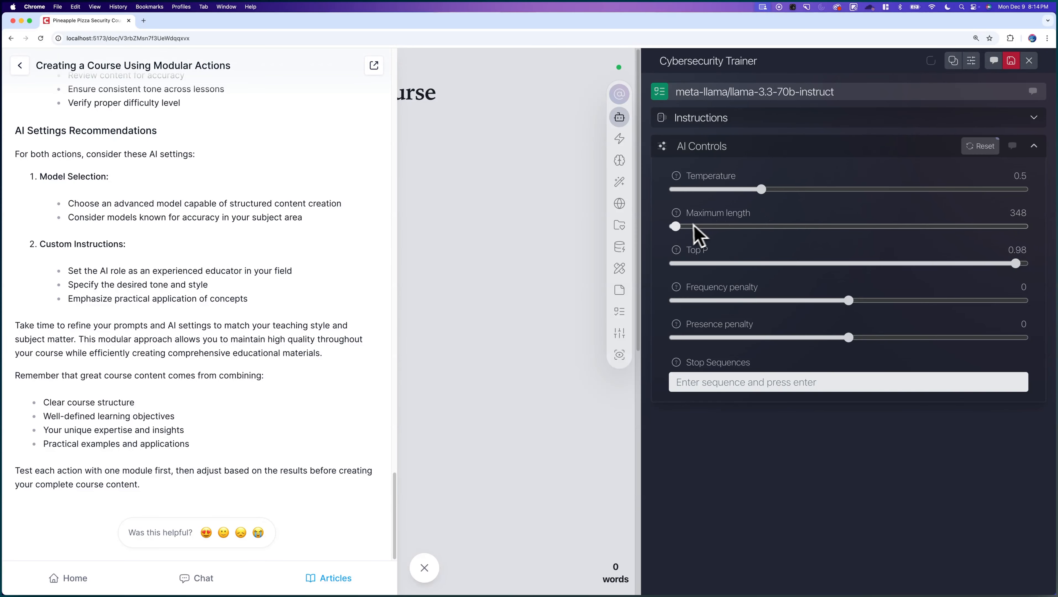
{"action": "mouse_move", "coordinate": [695, 228]}
{"action": "left_mouse_down"}
{"action": "mouse_move", "coordinate": [709, 241]}
{"action": "mouse_move", "coordinate": [697, 239]}
{"action": "left_mouse_up"}
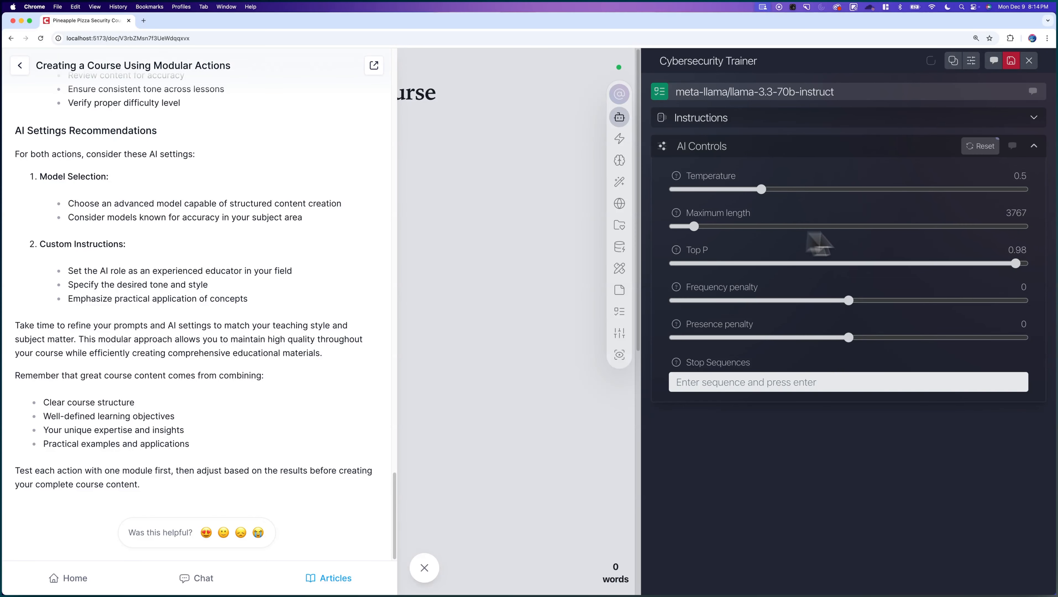
{"action": "double_click", "coordinate": [1016, 212]}
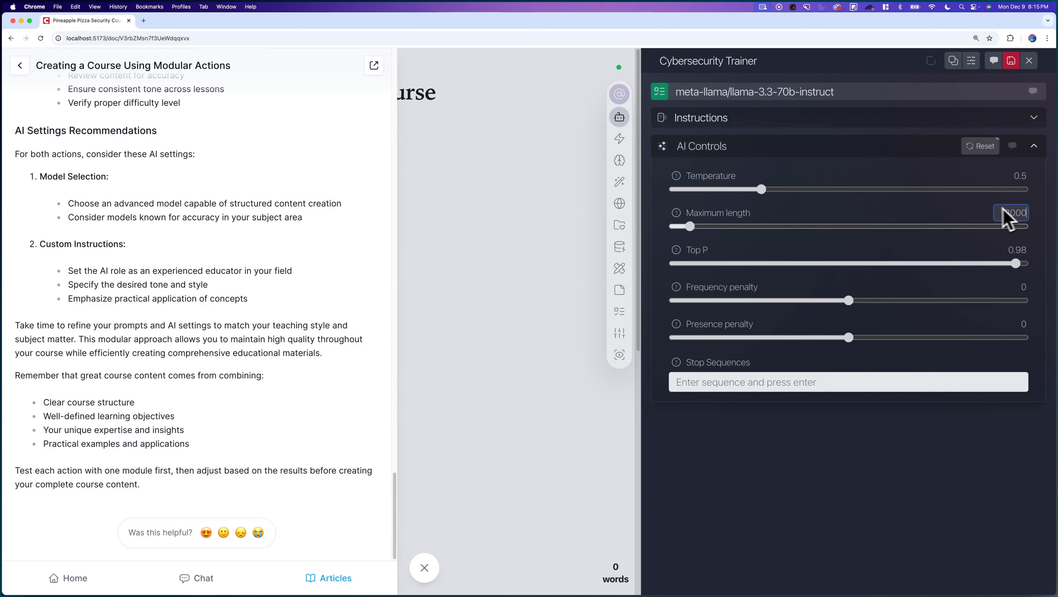
{"action": "left_click_drag", "start_coordinate": [973, 261], "coordinate": [916, 267]}
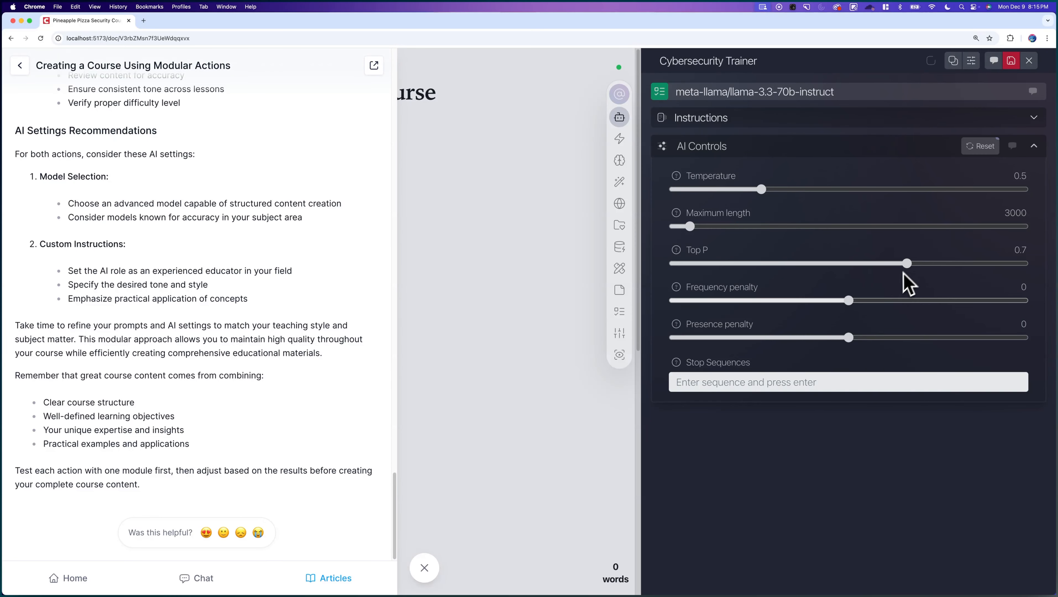
Collapse the AI controls, save the Cybersecurity Trainer role and make it the active role.
{"action": "left_click", "coordinate": [854, 301]}
{"action": "left_click_drag", "start_coordinate": [853, 301], "coordinate": [852, 302]}
{"action": "left_click", "coordinate": [796, 151]}
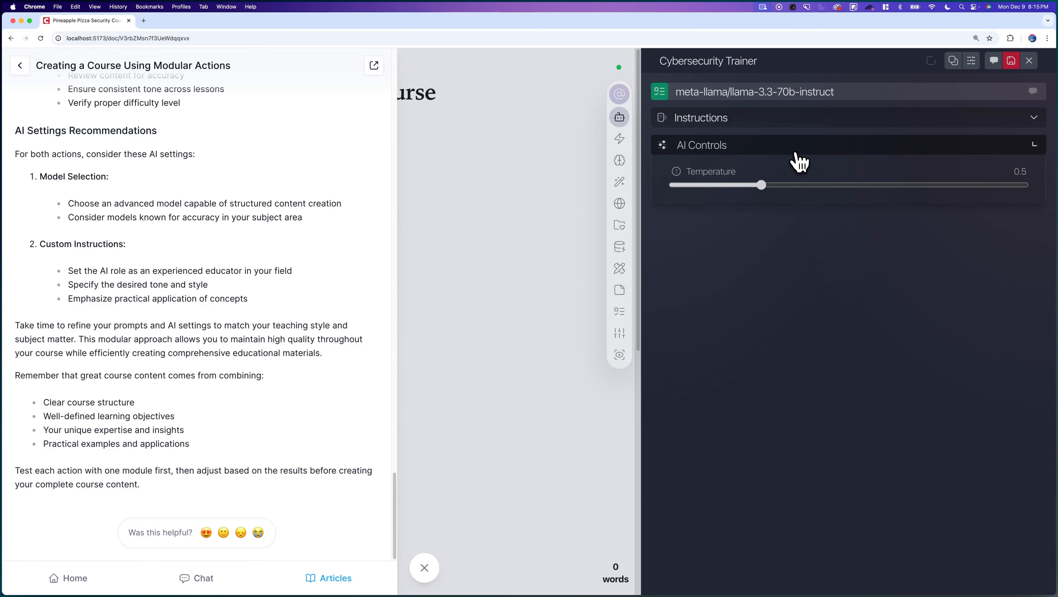
{"action": "left_click", "coordinate": [1012, 61]}
{"action": "left_click", "coordinate": [932, 62]}
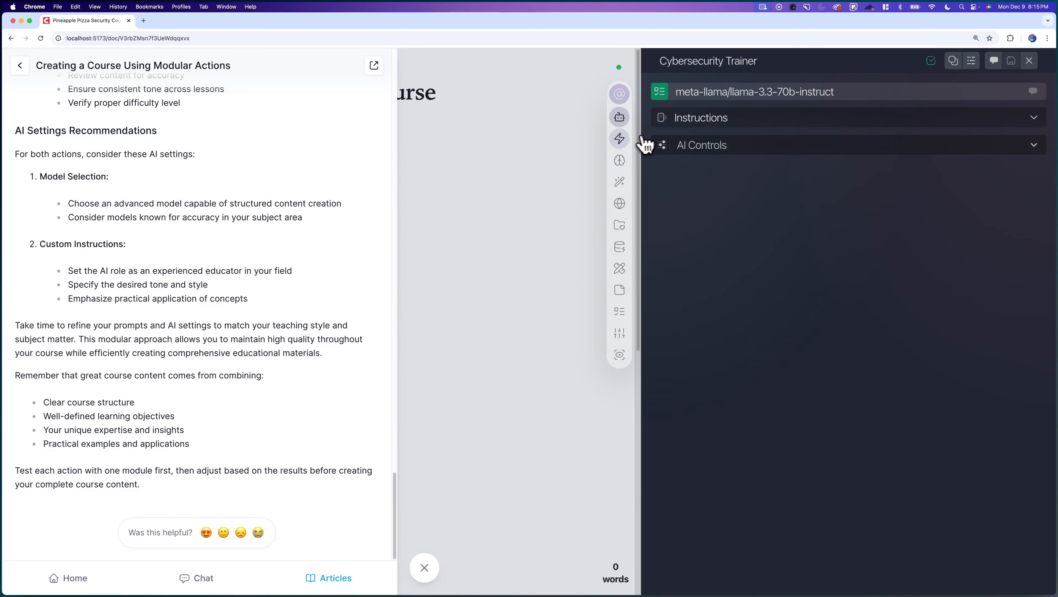
Create a new action in the Testing group and name it "Course Framework Generator", copying the name from the help article.
{"action": "left_click", "coordinate": [620, 139]}
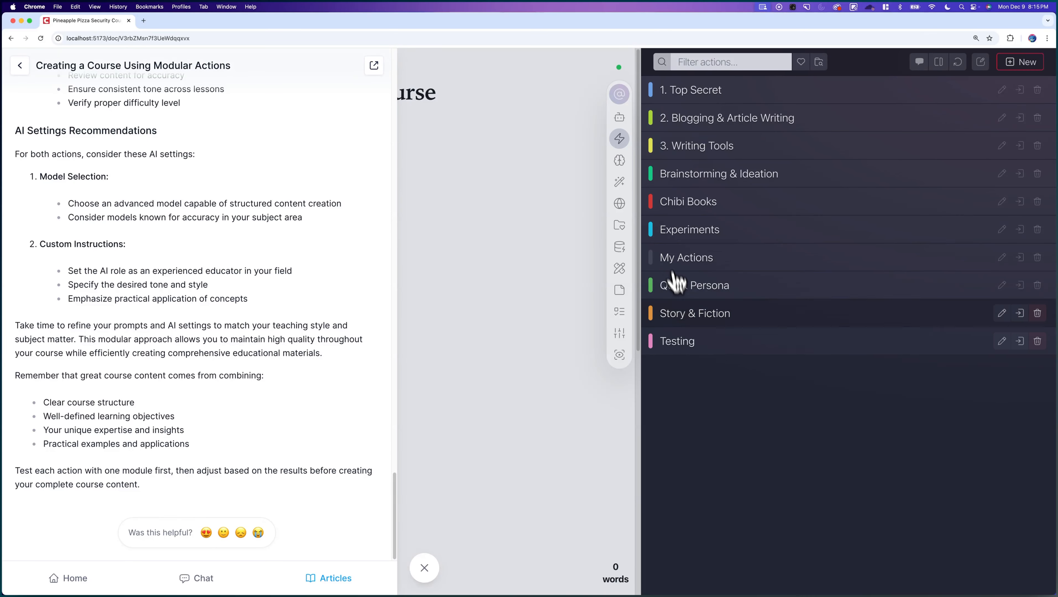
{"action": "left_click", "coordinate": [684, 340]}
{"action": "scroll", "coordinate": [201, 241], "scroll_direction": "up", "scroll_amount": 15}
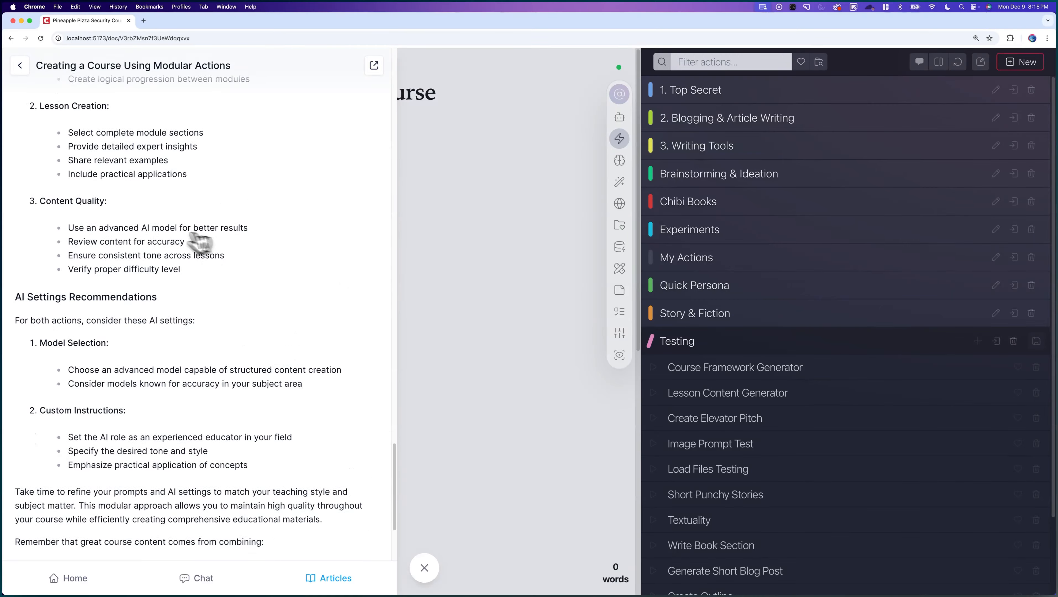
{"action": "scroll", "coordinate": [147, 439], "scroll_direction": "up", "scroll_amount": 20}
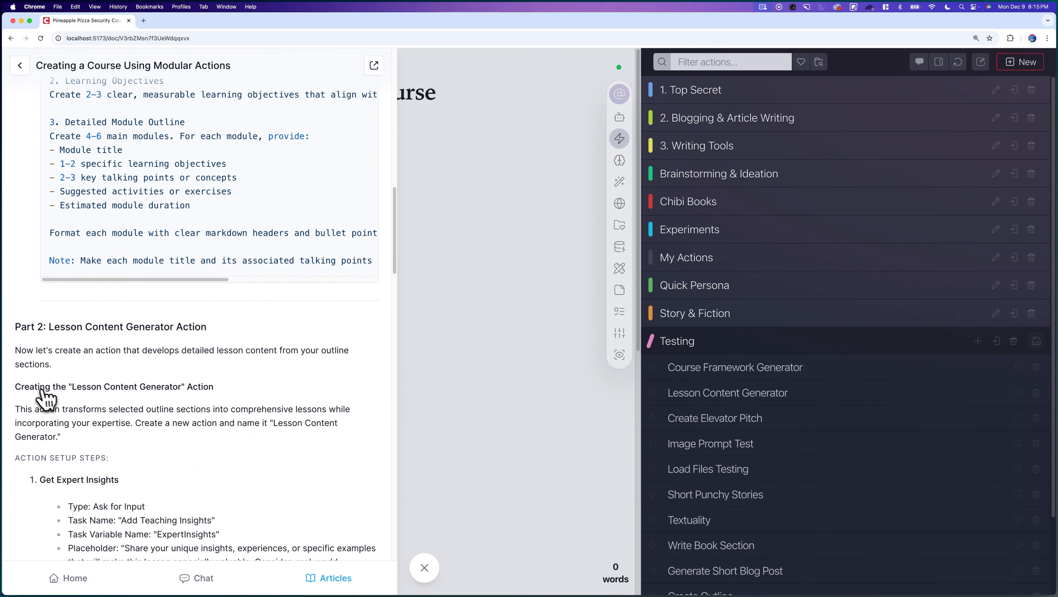
{"action": "scroll", "coordinate": [104, 374], "scroll_direction": "down", "scroll_amount": 5}
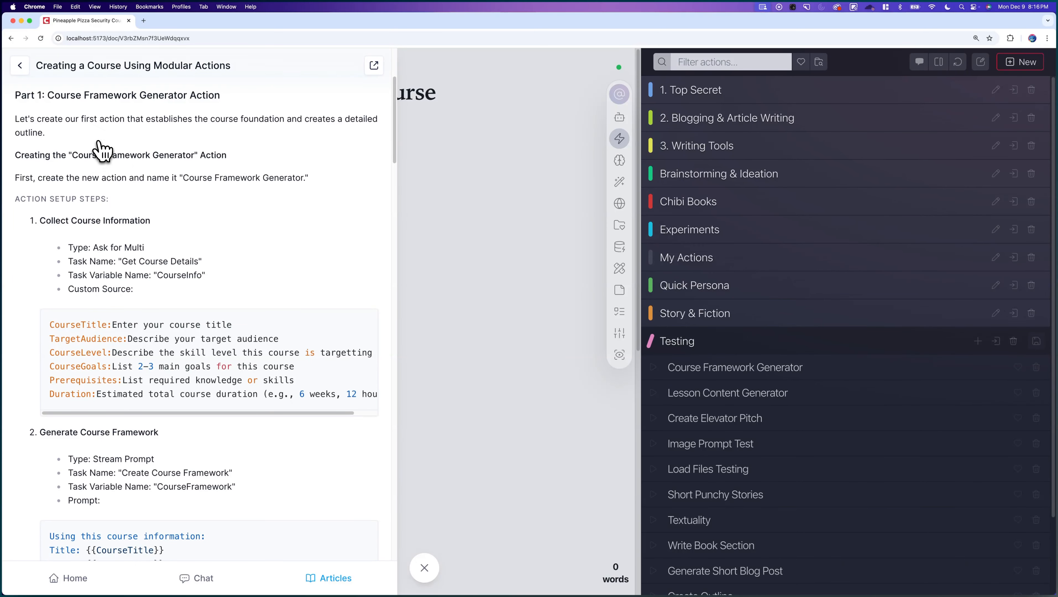
{"action": "left_click_drag", "start_coordinate": [73, 156], "coordinate": [193, 159]}
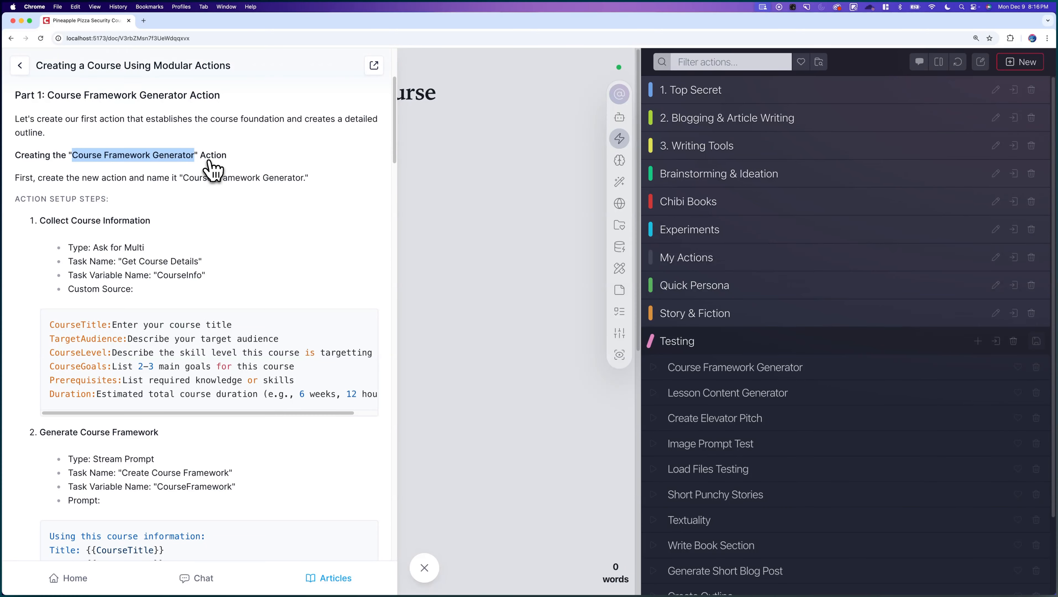
{"action": "left_click", "coordinate": [197, 177]}
{"action": "left_click_drag", "start_coordinate": [181, 178], "coordinate": [323, 175]}
{"action": "key", "text": "super+c"}
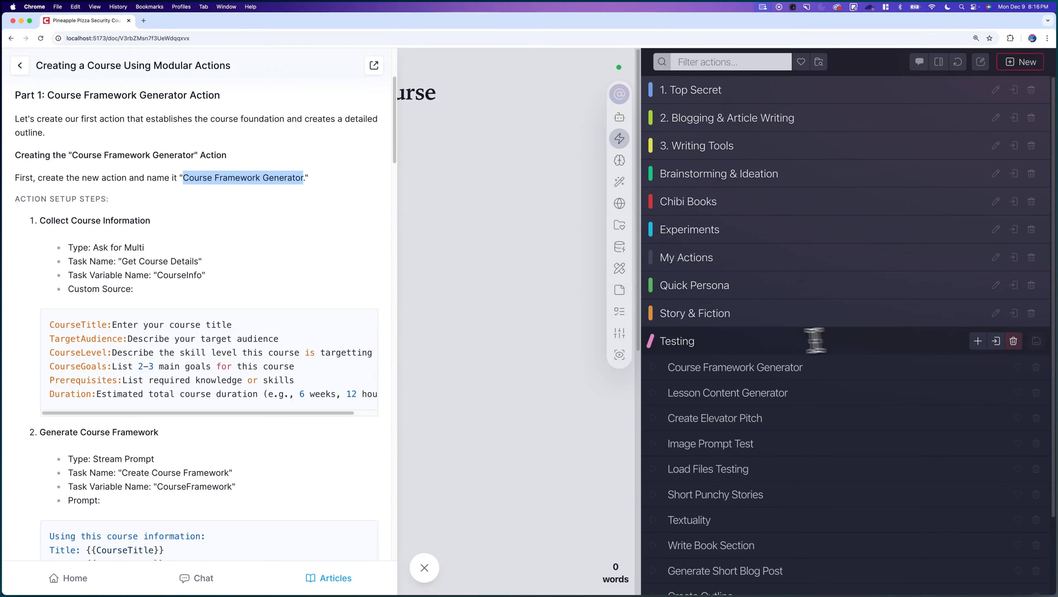
{"action": "left_click", "coordinate": [978, 342]}
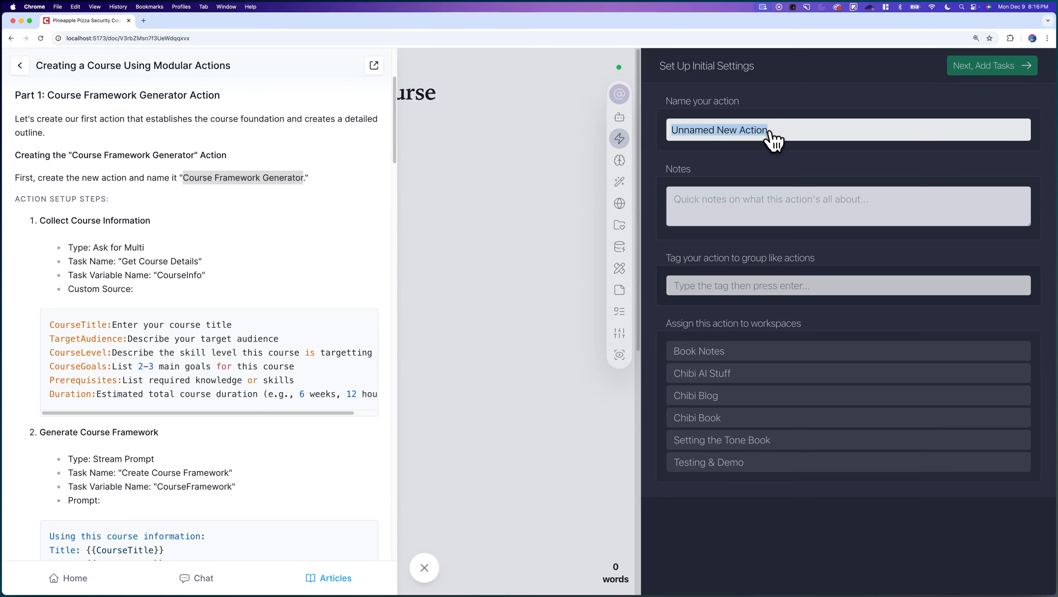
{"action": "key", "text": "super+v"}
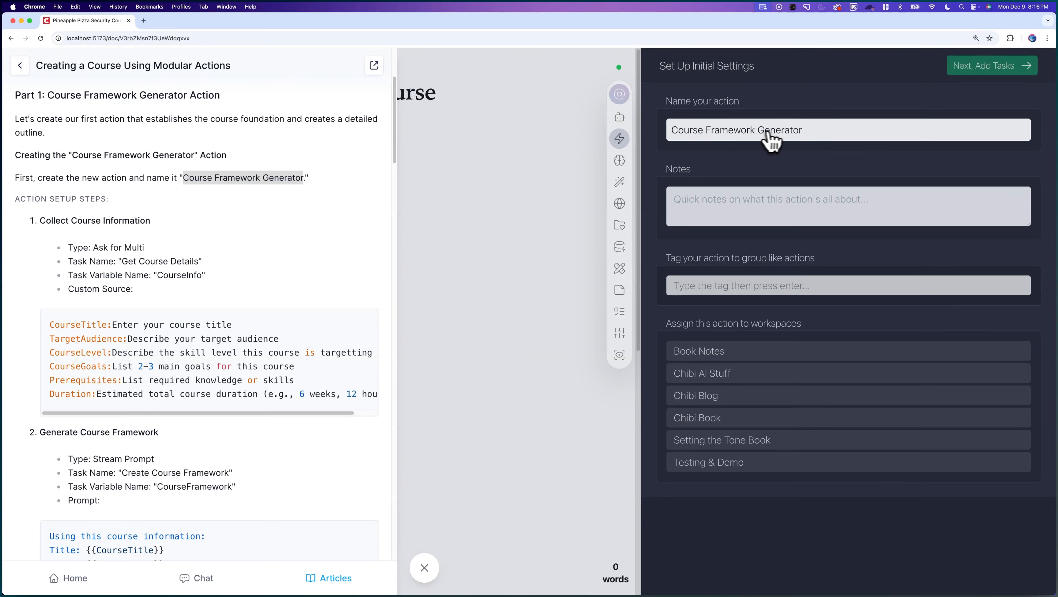
Continue to the action's tasks and add an Ask For Multi task.
{"action": "left_click", "coordinate": [974, 71]}
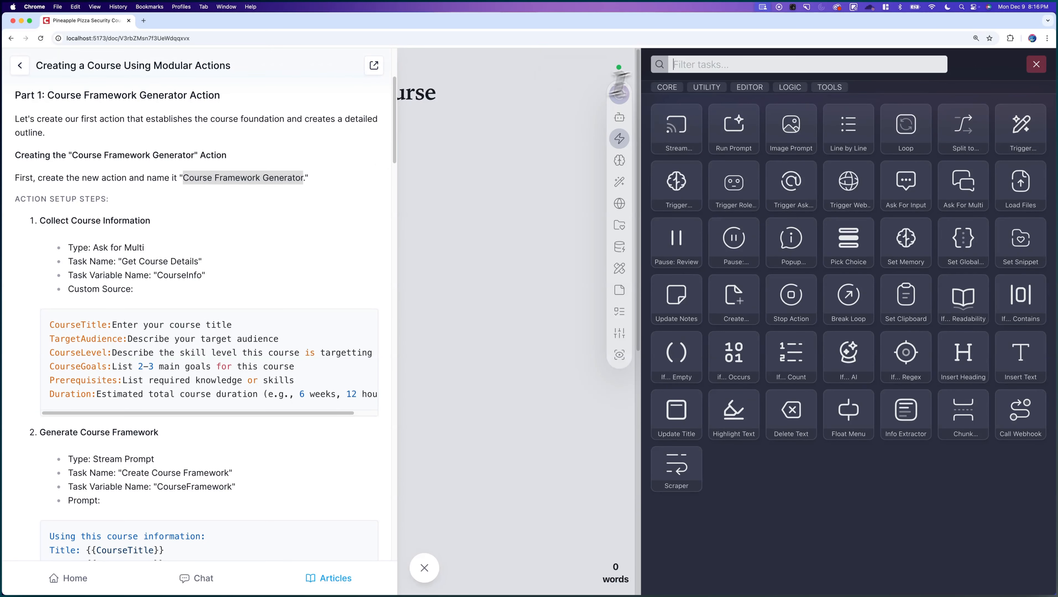
{"action": "type", "text": "ask"}
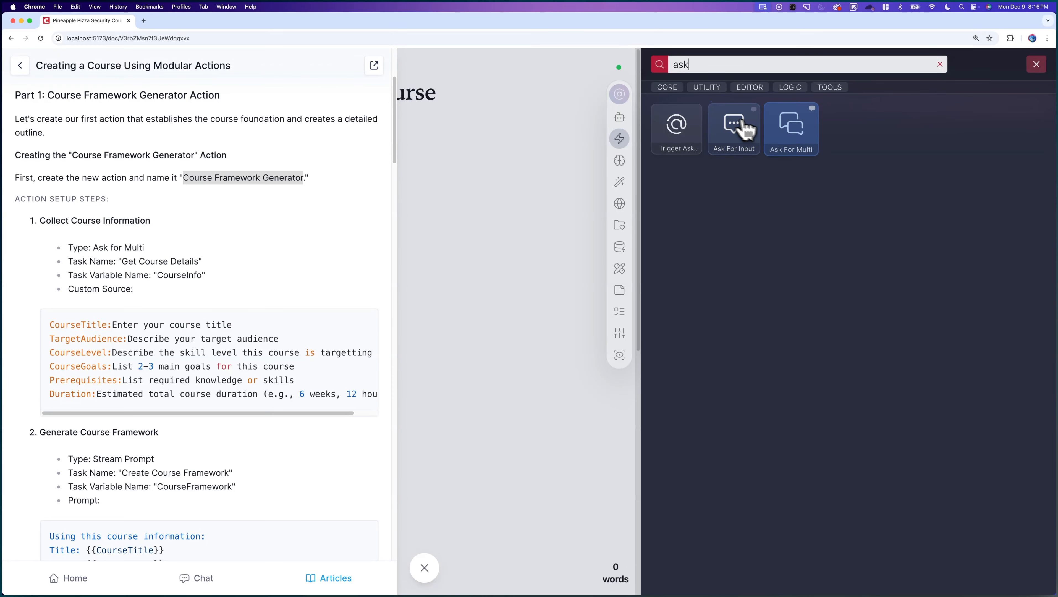
{"action": "left_click", "coordinate": [795, 132]}
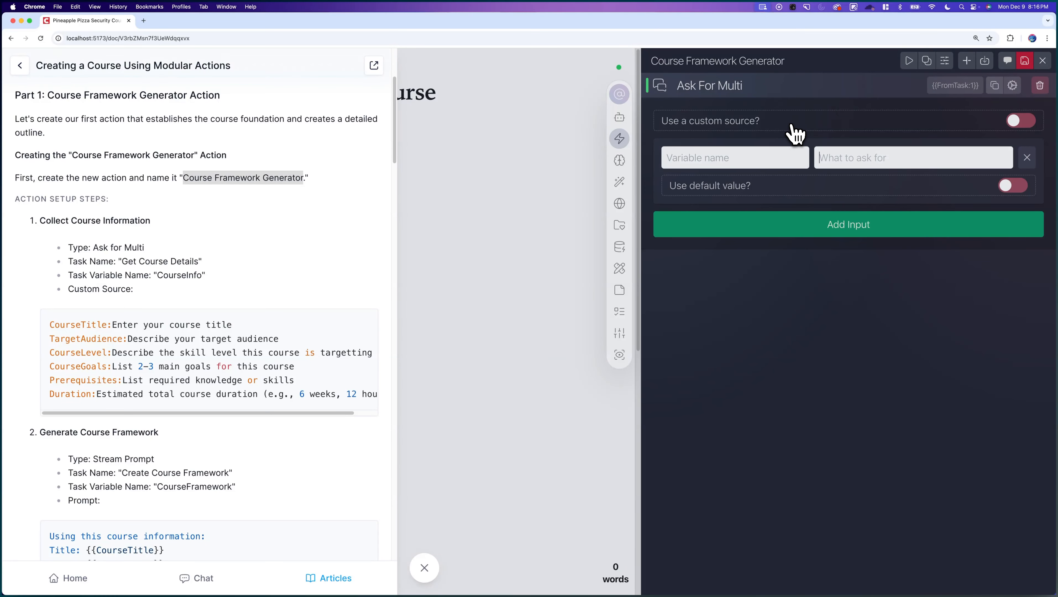
Name the Ask For Multi task "Get Course Details" and its task variable "CourseInfo", as given in the help article.
{"action": "scroll", "coordinate": [236, 257], "scroll_direction": "down", "scroll_amount": 1}
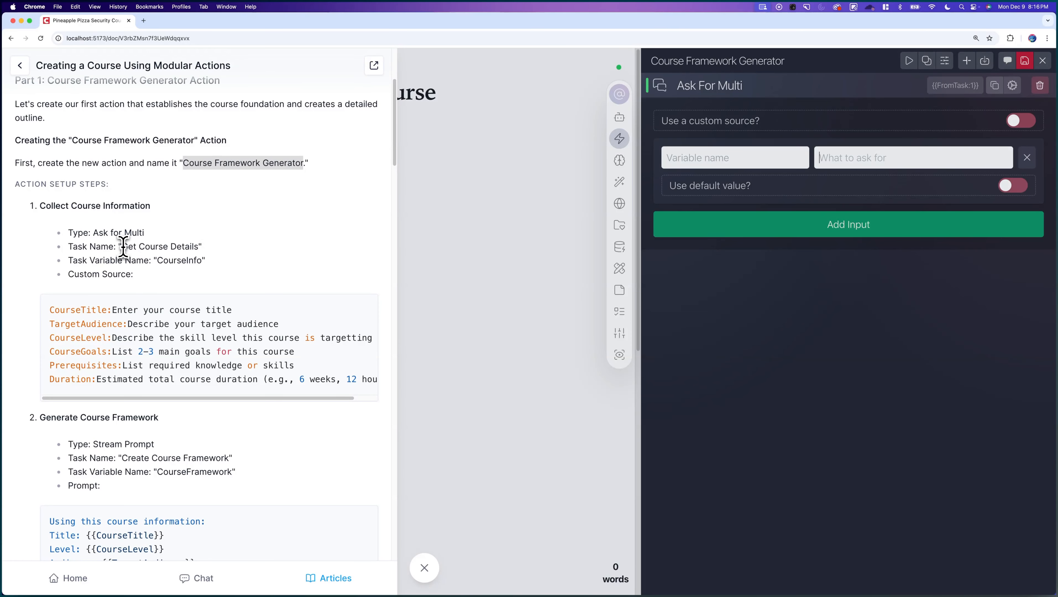
{"action": "left_click_drag", "start_coordinate": [121, 247], "coordinate": [194, 250]}
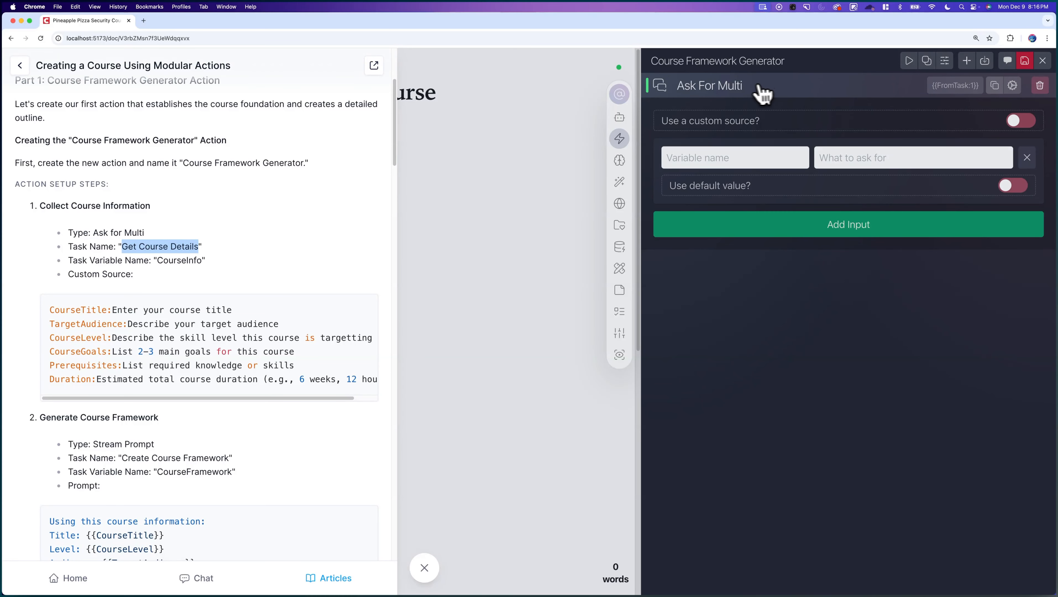
{"action": "left_click", "coordinate": [1014, 88]}
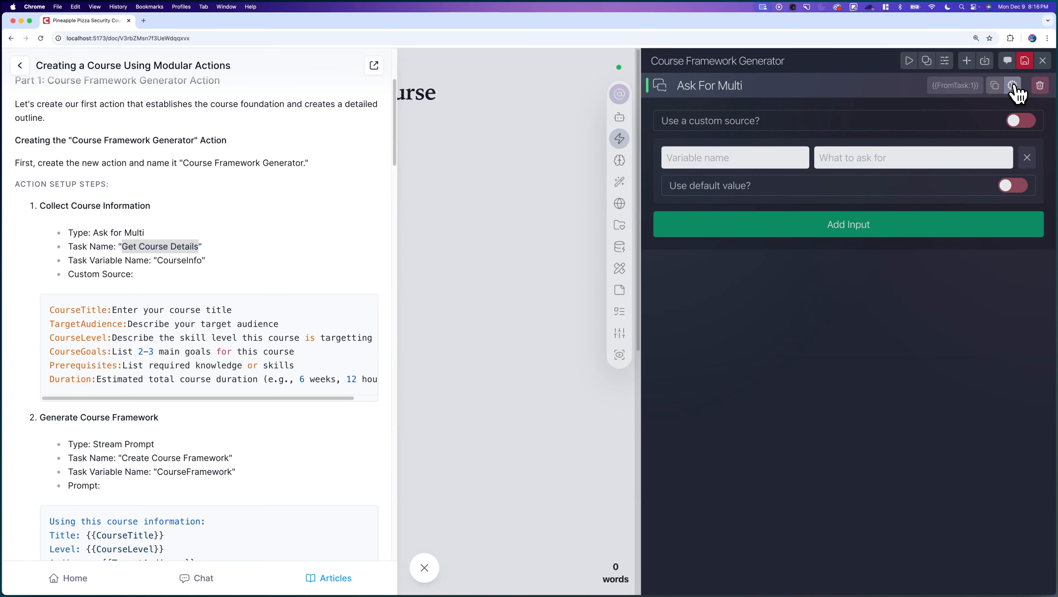
{"action": "left_click", "coordinate": [744, 274]}
{"action": "type", "text": "Get Course Details"}
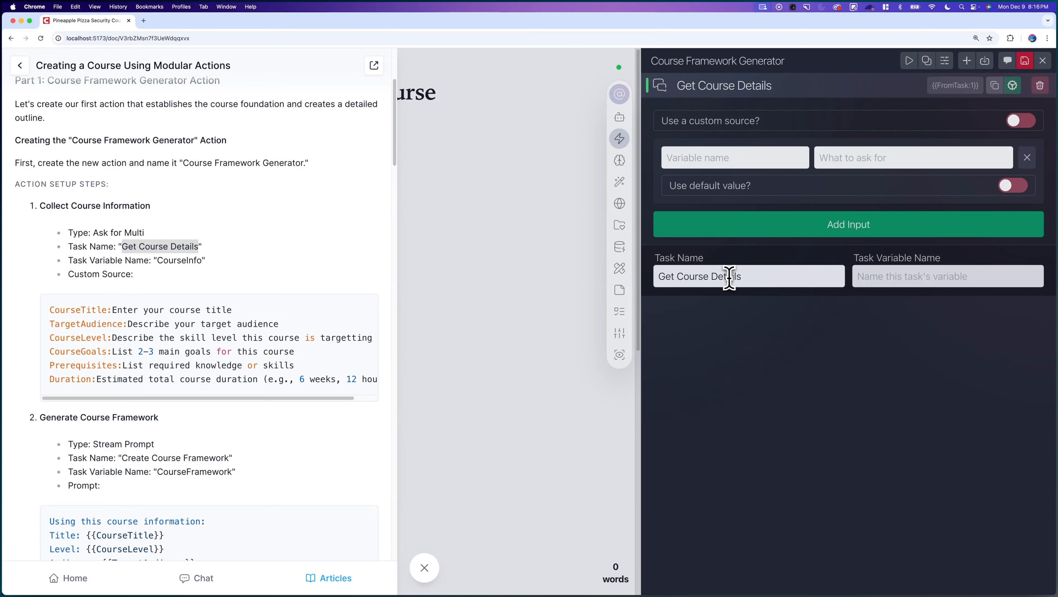
{"action": "double_click", "coordinate": [176, 260]}
{"action": "key", "text": "super+c"}
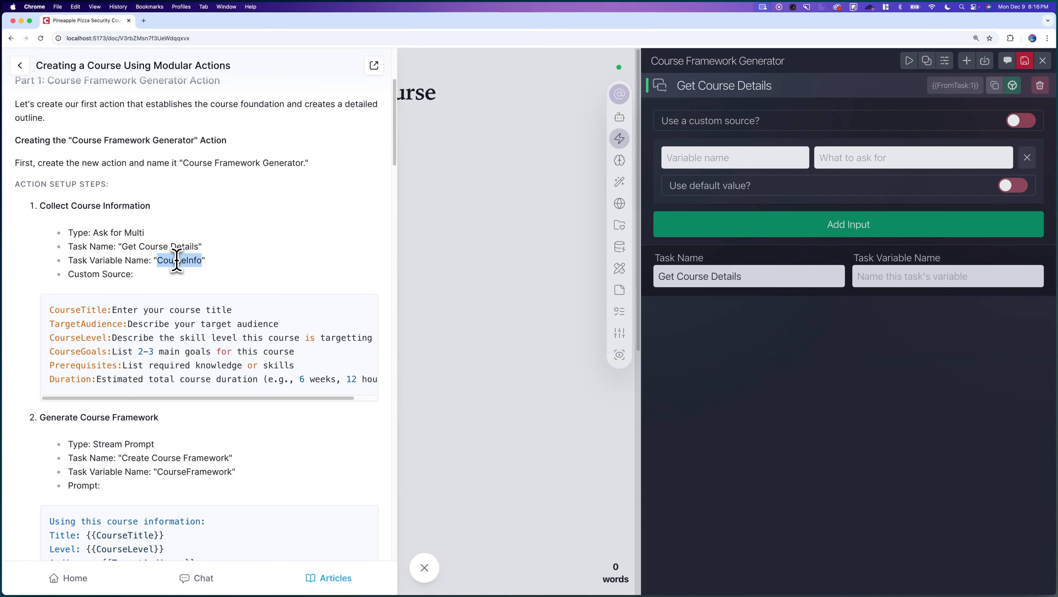
{"action": "left_click", "coordinate": [907, 274]}
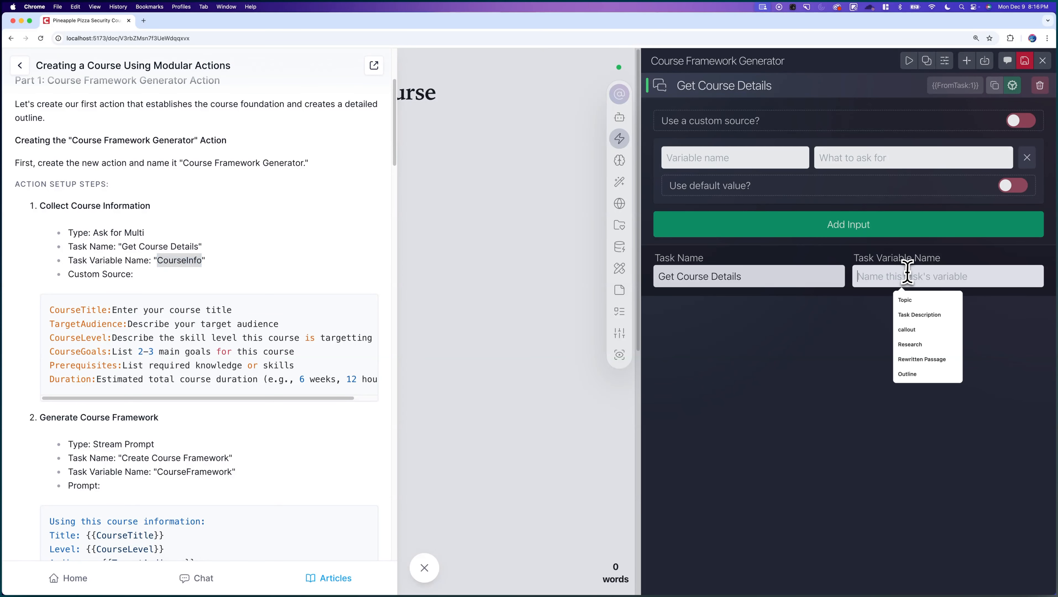
{"action": "key", "text": "super+v"}
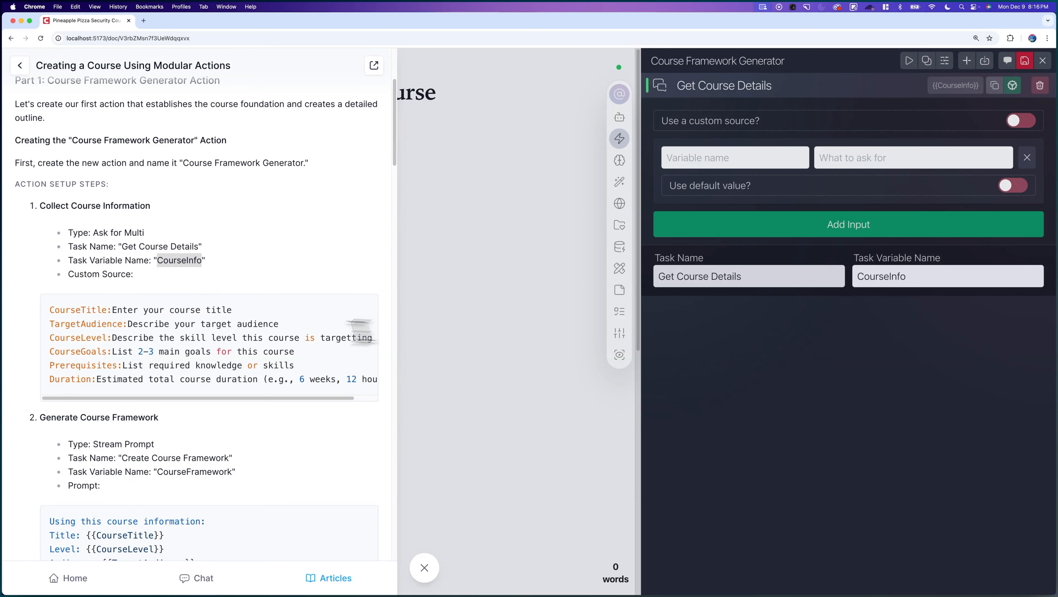
Enable the custom source for Get Course Details and fill it with the article's field list from CourseTitle to Duration.
{"action": "left_click", "coordinate": [117, 283]}
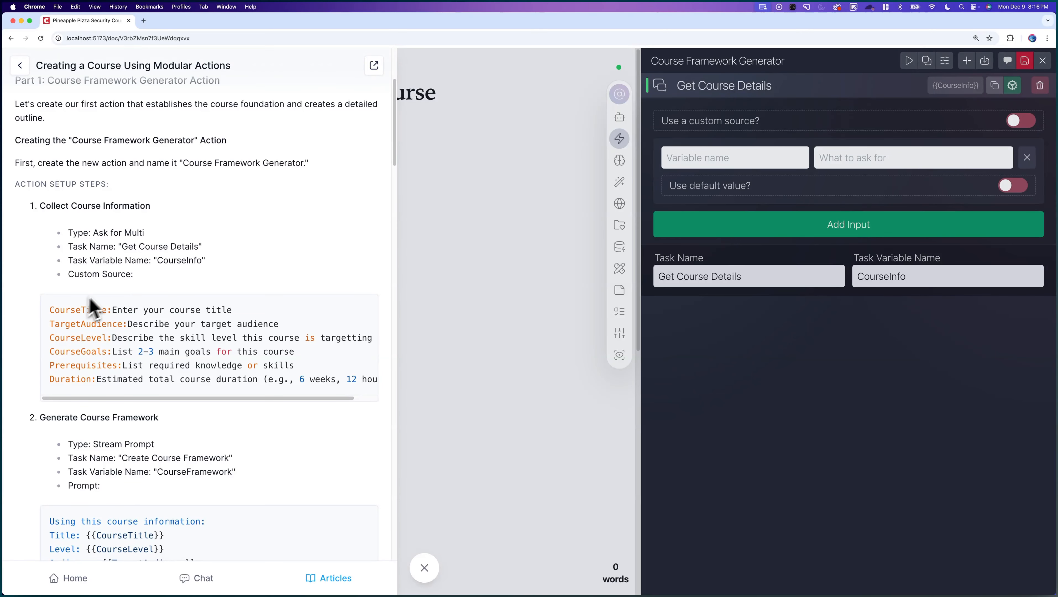
{"action": "left_click_drag", "start_coordinate": [49, 309], "coordinate": [411, 389]}
{"action": "key", "text": "super+c"}
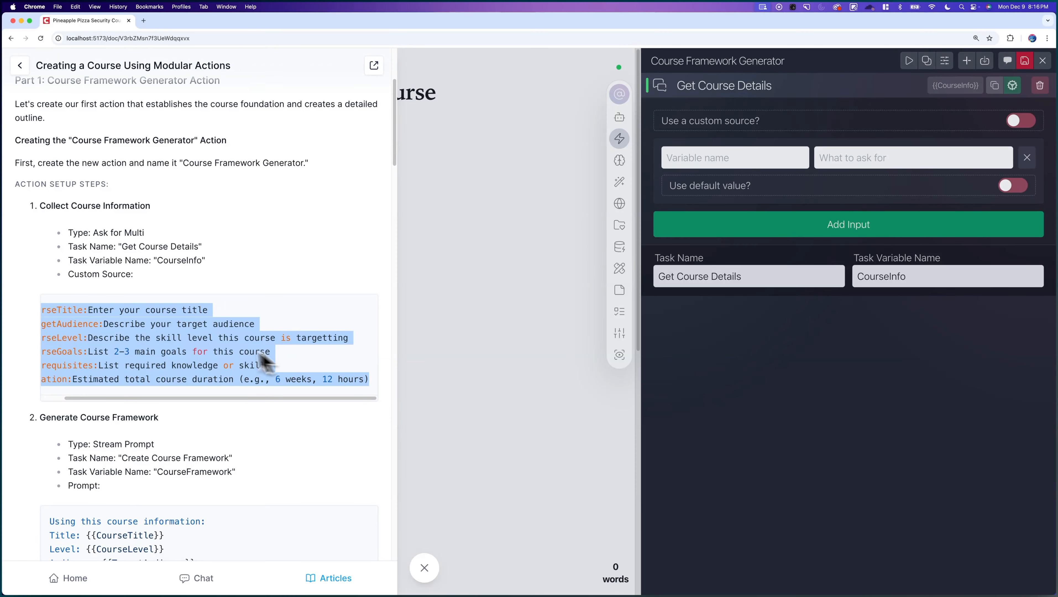
{"action": "left_click", "coordinate": [1020, 122]}
{"action": "key", "text": "super+v"}
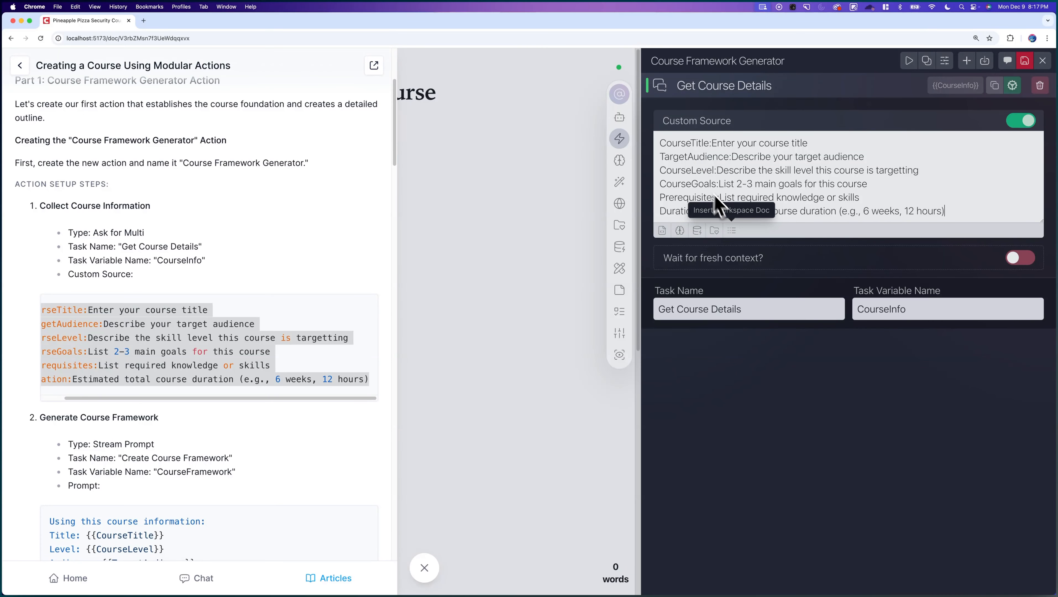
Review the variable names in the Get Course Details custom source, including TargetAudience and CourseGoals, and collapse the task.
{"action": "left_click", "coordinate": [765, 89]}
{"action": "left_click", "coordinate": [765, 88]}
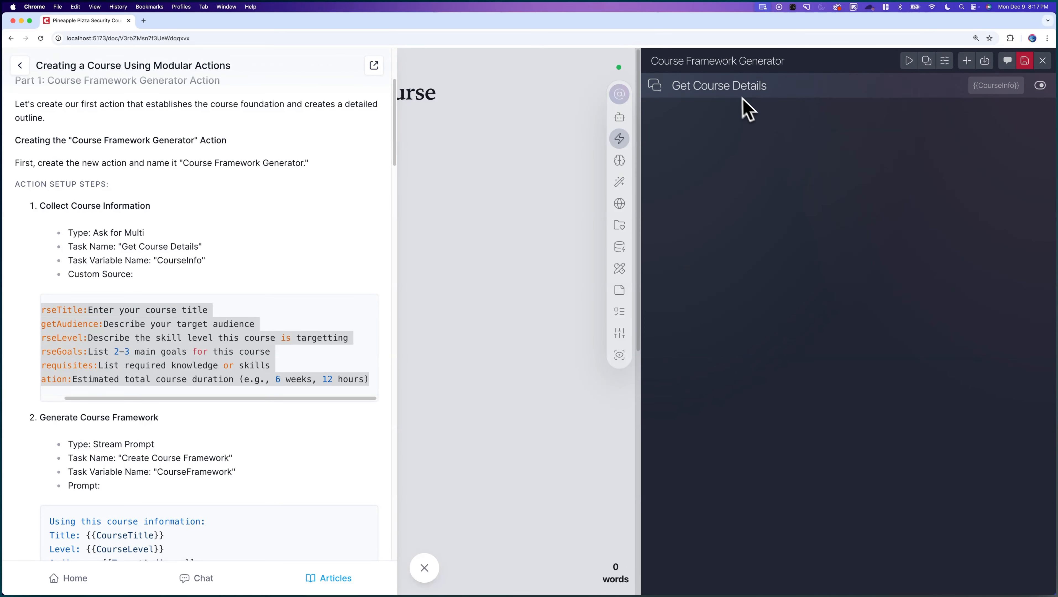
{"action": "left_click", "coordinate": [761, 99]}
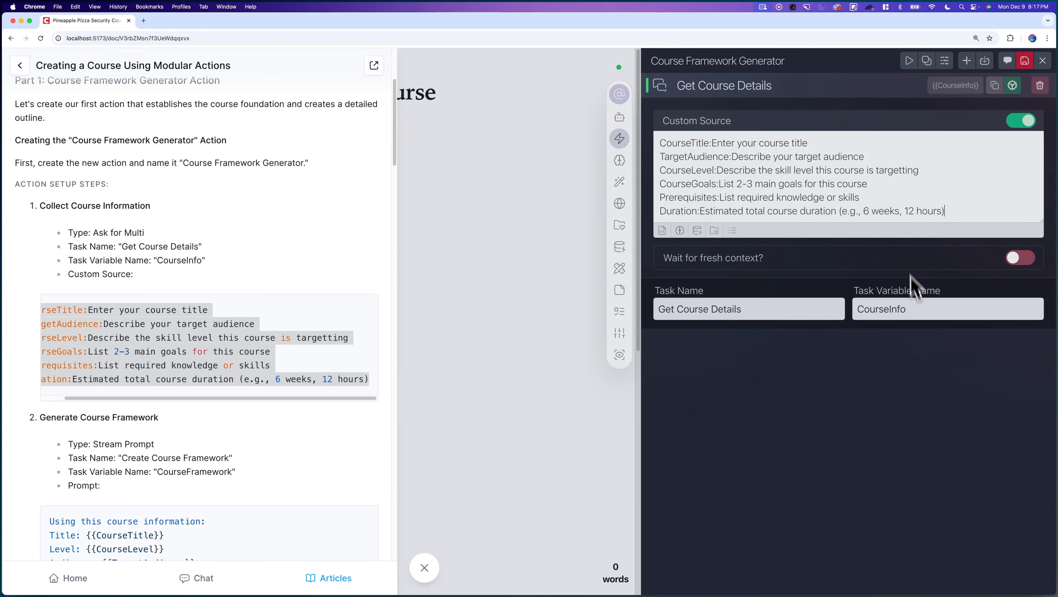
{"action": "left_click", "coordinate": [842, 98]}
{"action": "left_click", "coordinate": [842, 99]}
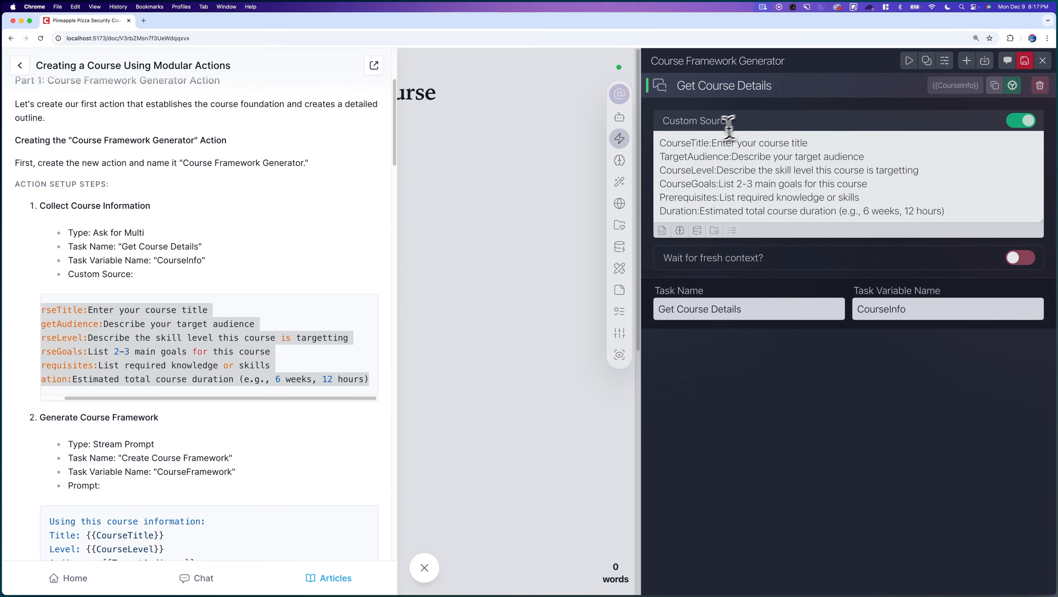
{"action": "double_click", "coordinate": [694, 142]}
{"action": "double_click", "coordinate": [709, 157]}
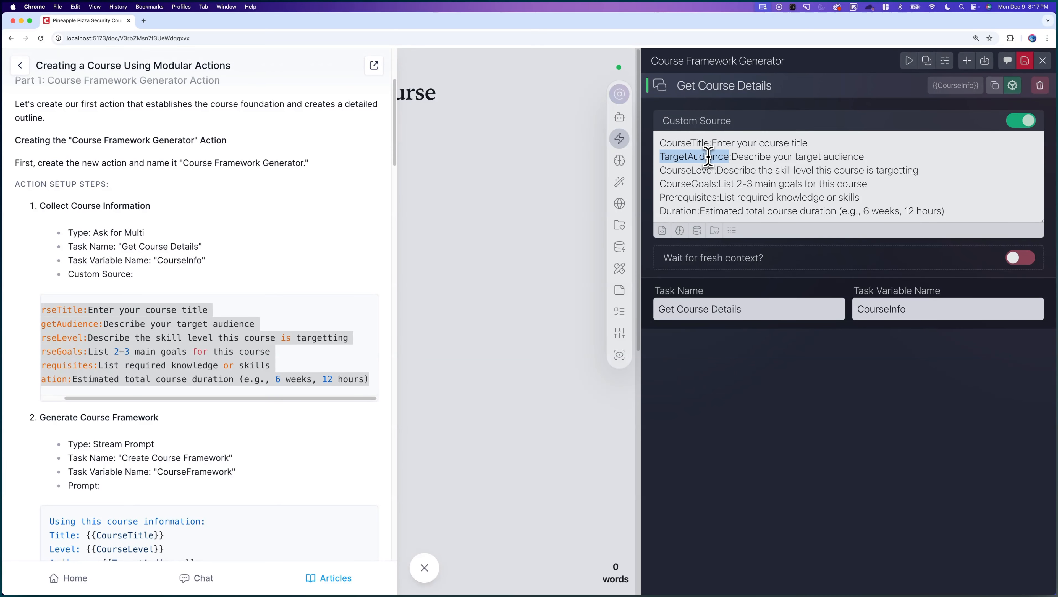
{"action": "double_click", "coordinate": [696, 170]}
{"action": "double_click", "coordinate": [693, 184]}
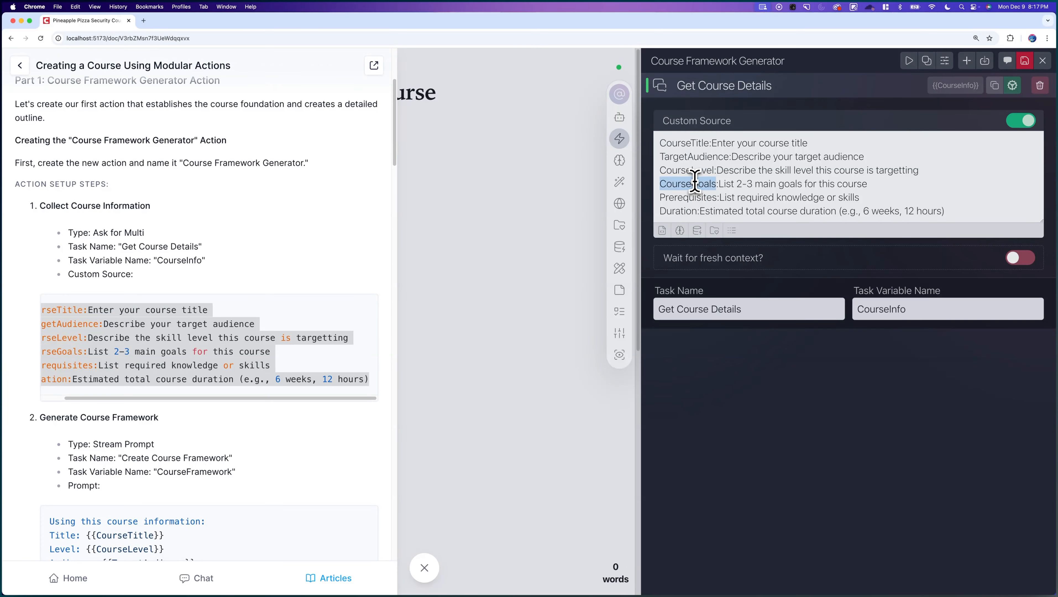
{"action": "left_click", "coordinate": [720, 100]}
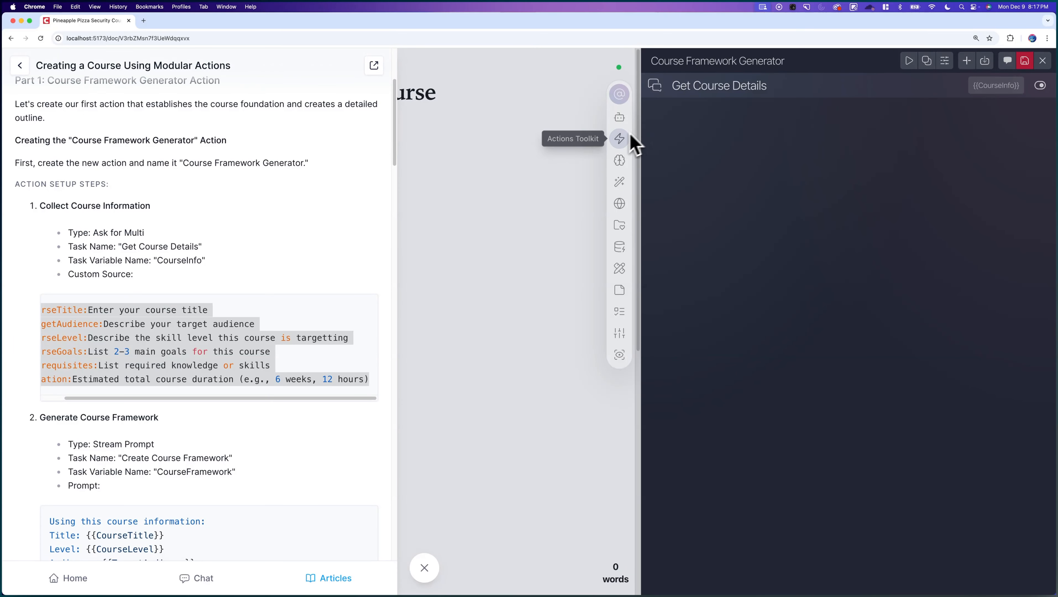
Add a Stream Prompt task after Get Course Details, following the article's Generate Course Framework section, and open the task's settings.
{"action": "scroll", "coordinate": [184, 255], "scroll_direction": "down", "scroll_amount": 5}
{"action": "scroll", "coordinate": [103, 278], "scroll_direction": "down", "scroll_amount": 3}
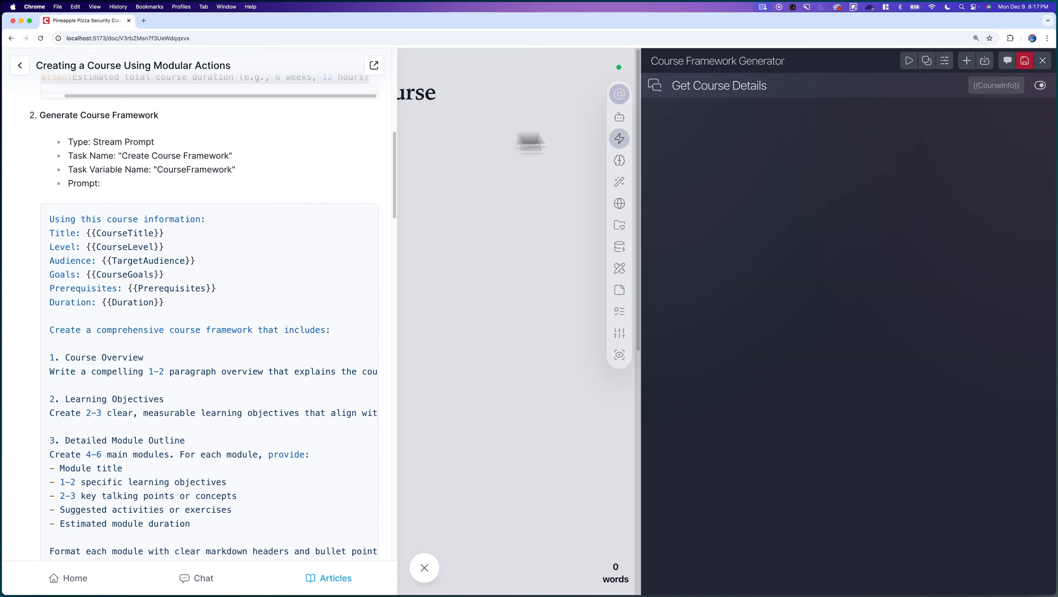
{"action": "left_click", "coordinate": [969, 63]}
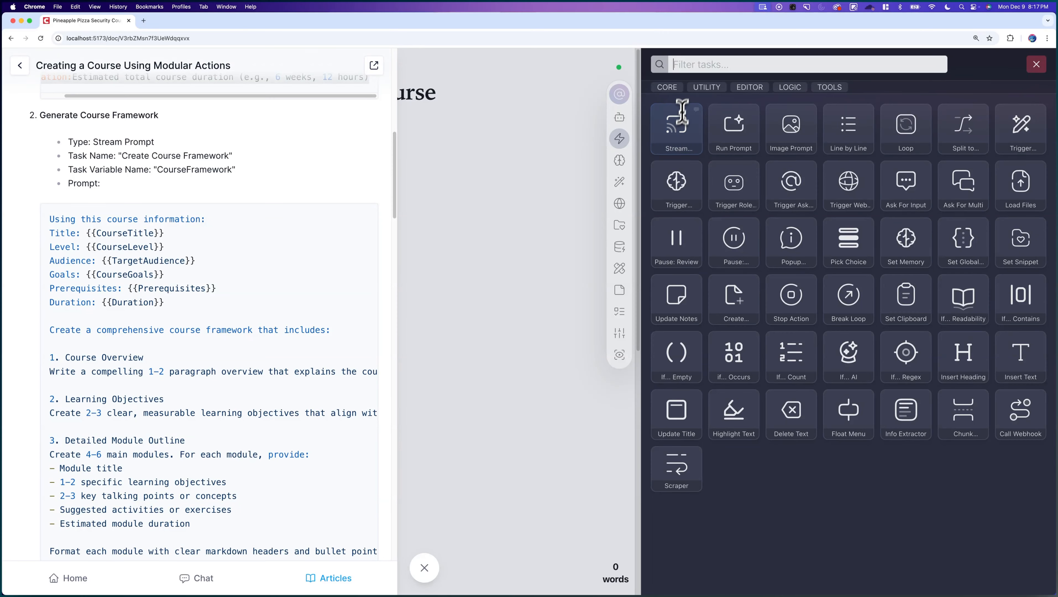
{"action": "type", "text": "strea"}
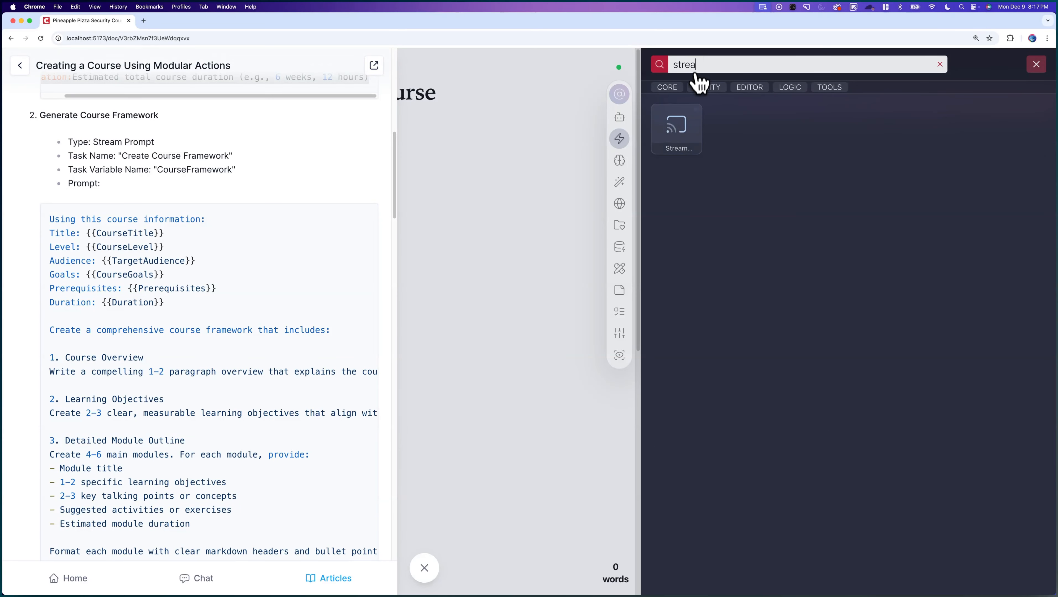
{"action": "left_click", "coordinate": [692, 122]}
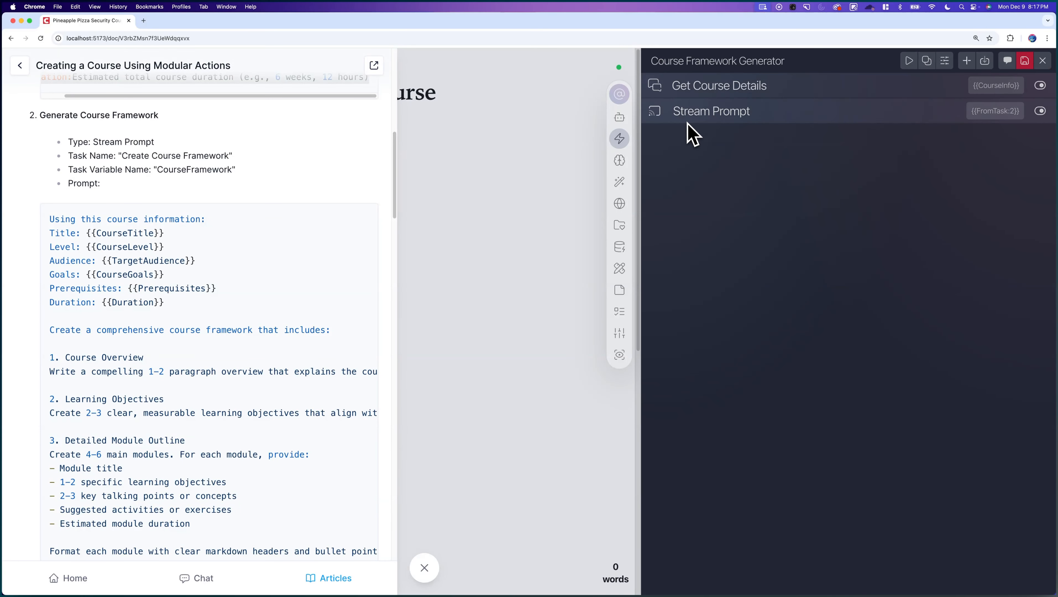
{"action": "left_click", "coordinate": [702, 118]}
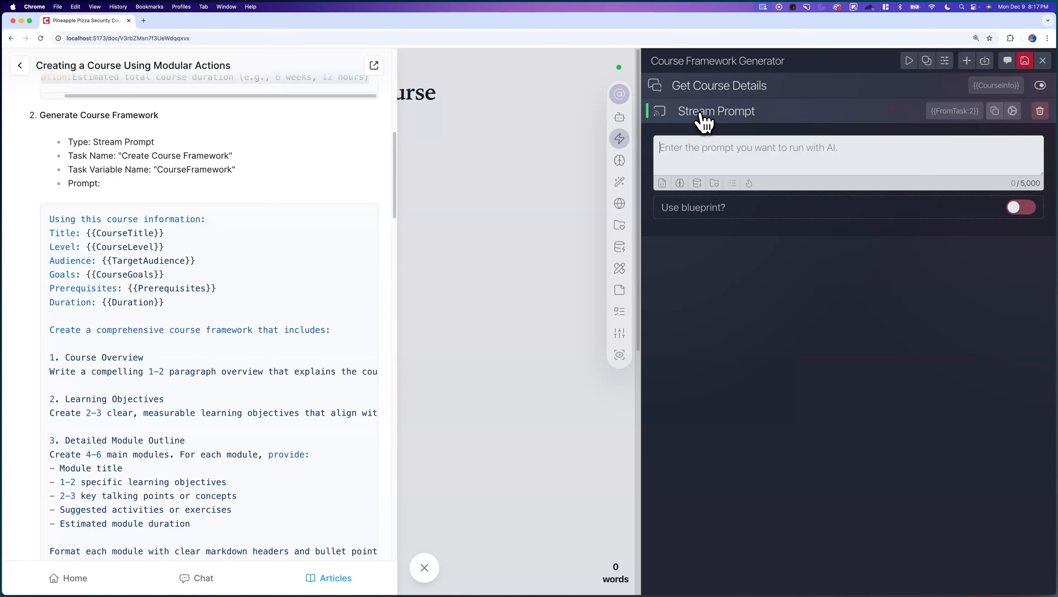
{"action": "left_click", "coordinate": [1012, 111]}
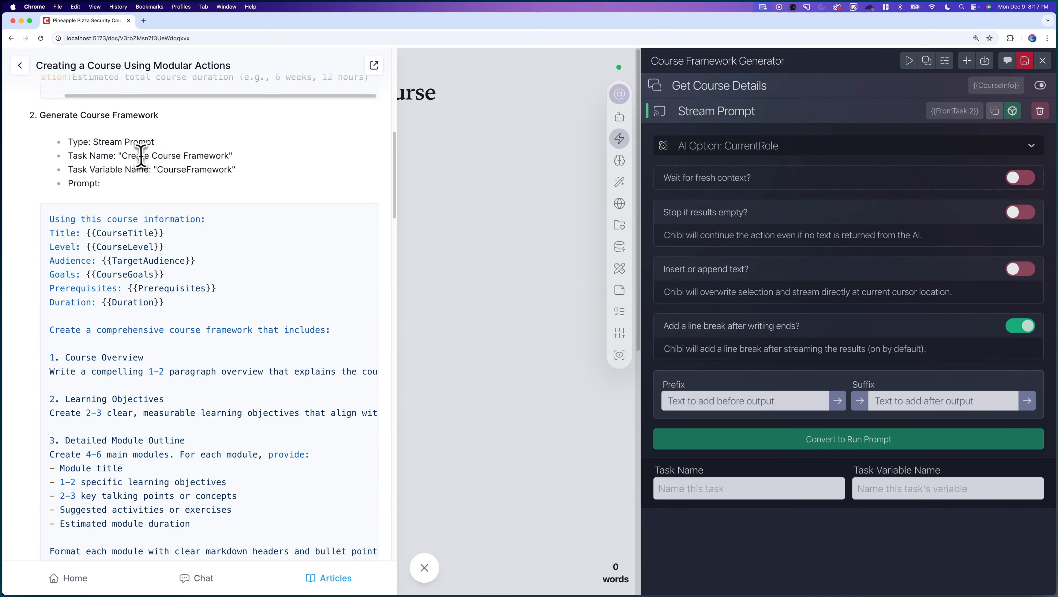
Name the Stream Prompt task "Create Course Framework" and its task variable "CourseFramework", as given in the help article.
{"action": "left_click_drag", "start_coordinate": [122, 155], "coordinate": [231, 156]}
{"action": "key", "text": "cmd+c"}
{"action": "left_click", "coordinate": [753, 488]}
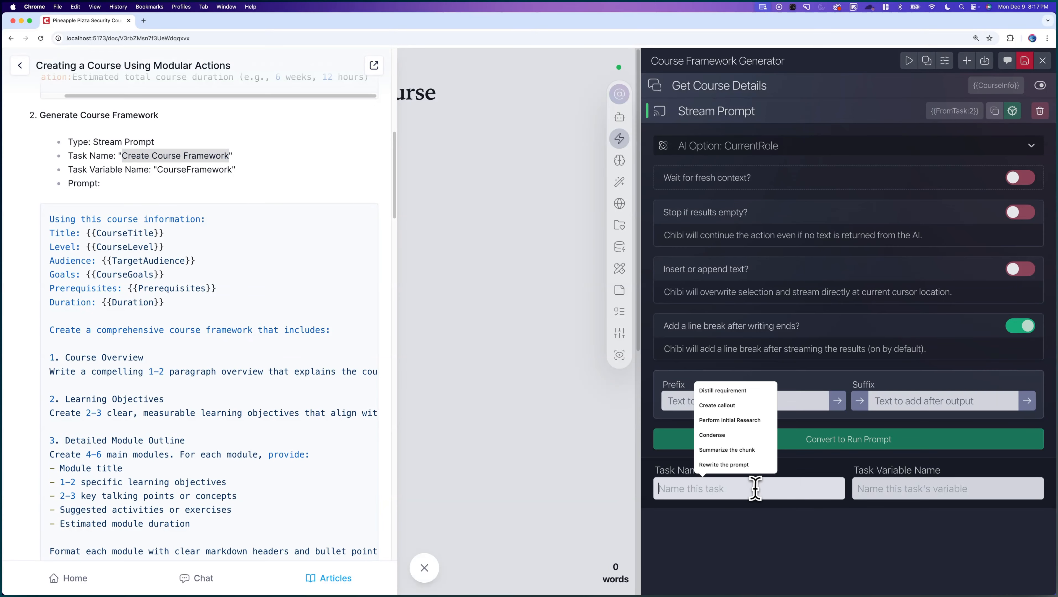
{"action": "key", "text": "cmd+v"}
{"action": "double_click", "coordinate": [181, 170]}
{"action": "key", "text": "cmd+c"}
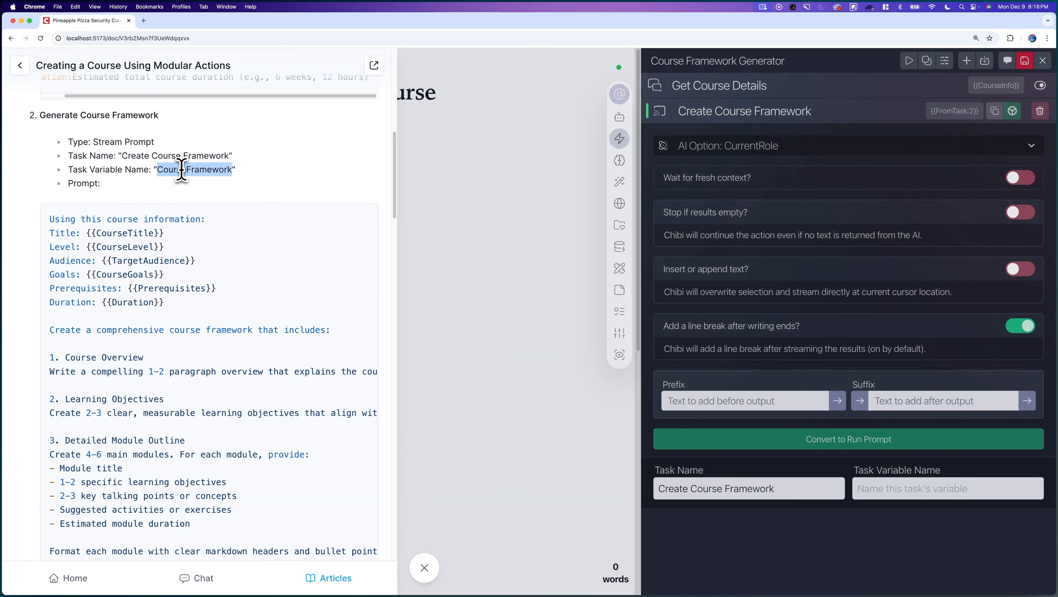
{"action": "left_click", "coordinate": [897, 486]}
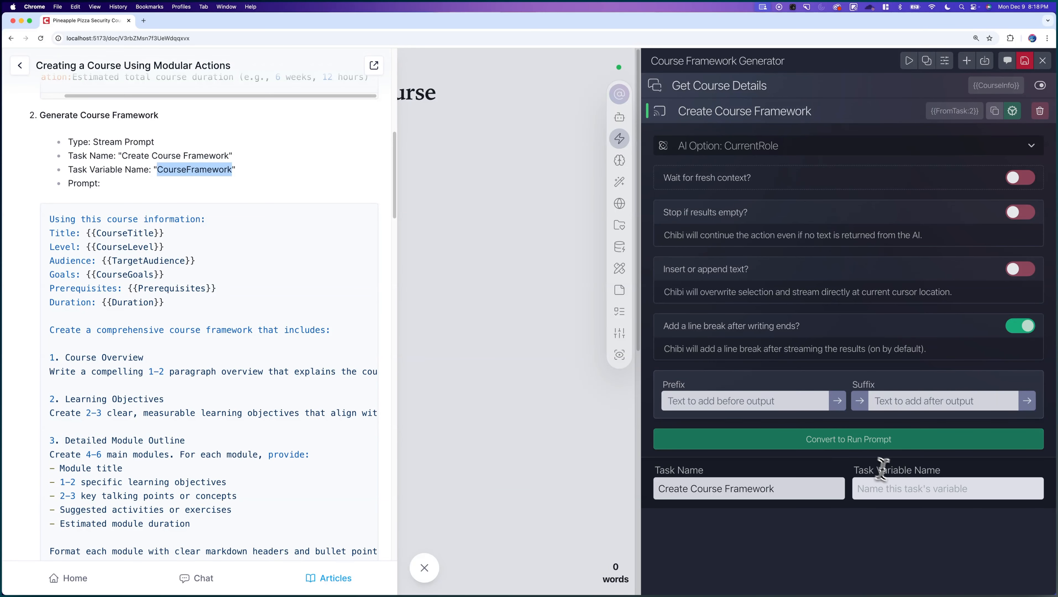
{"action": "key", "text": "cmd+v"}
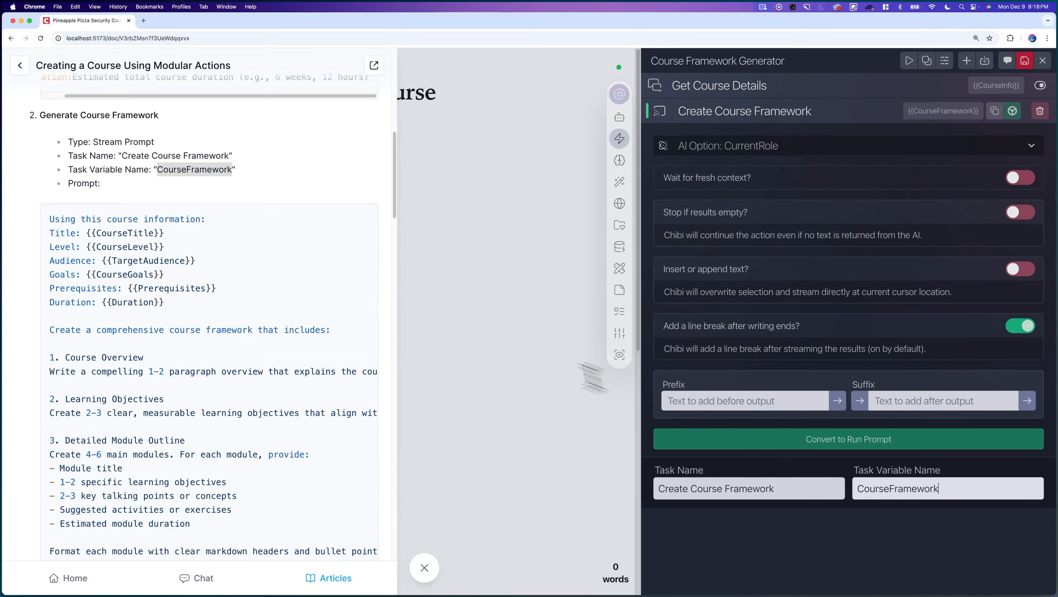
Fill the Create Course Framework prompt with the article's full prompt text, from "Using this course information" through the closing note.
{"action": "scroll", "coordinate": [77, 226], "scroll_direction": "down", "scroll_amount": 3}
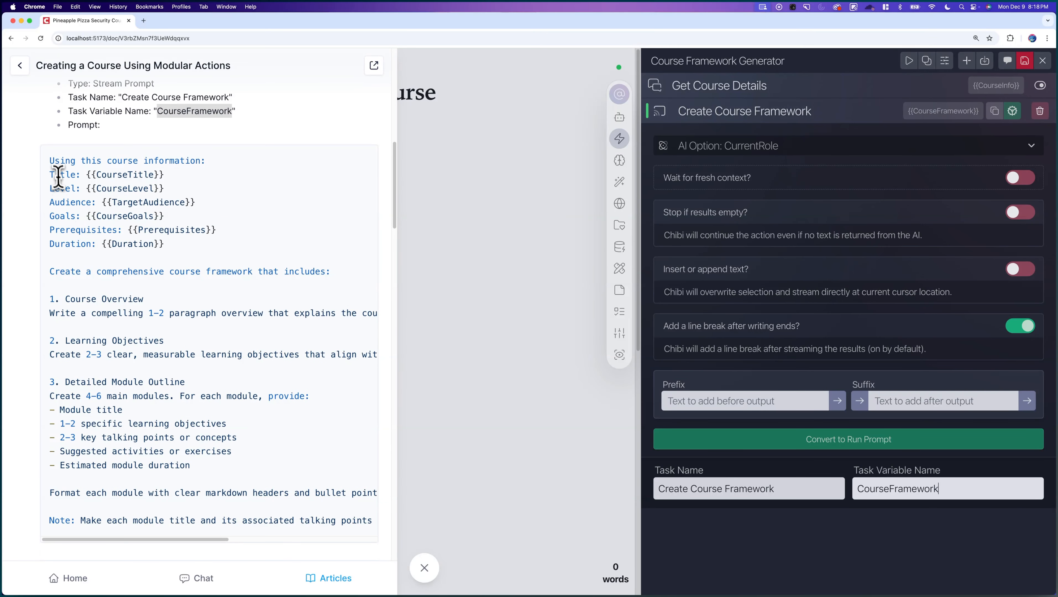
{"action": "left_click", "coordinate": [50, 160]}
{"action": "triple_click", "coordinate": [58, 161]}
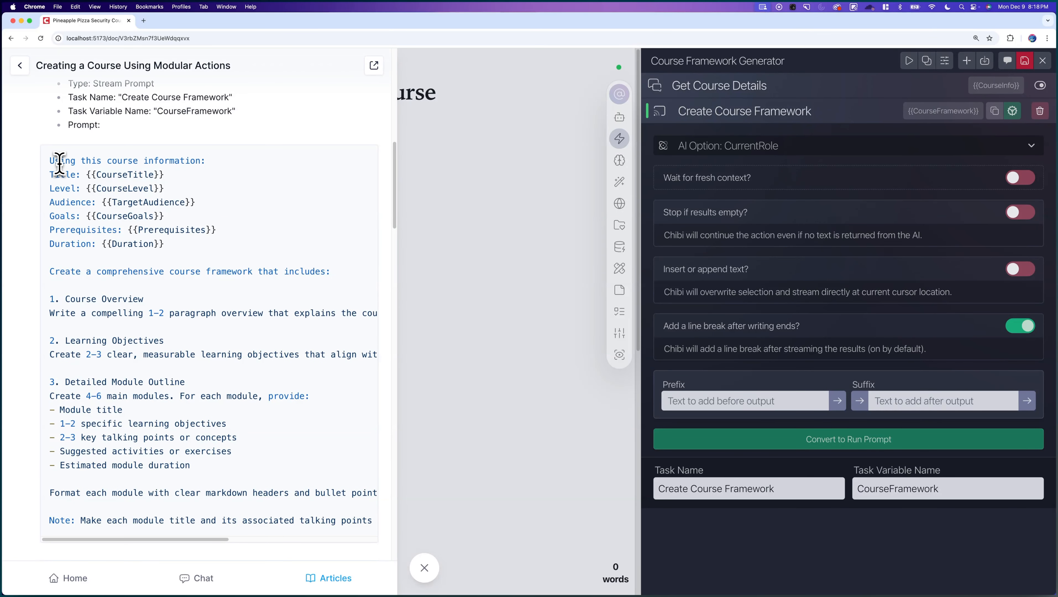
{"action": "triple_click", "coordinate": [58, 161]}
{"action": "left_click_drag", "start_coordinate": [57, 160], "coordinate": [395, 328]}
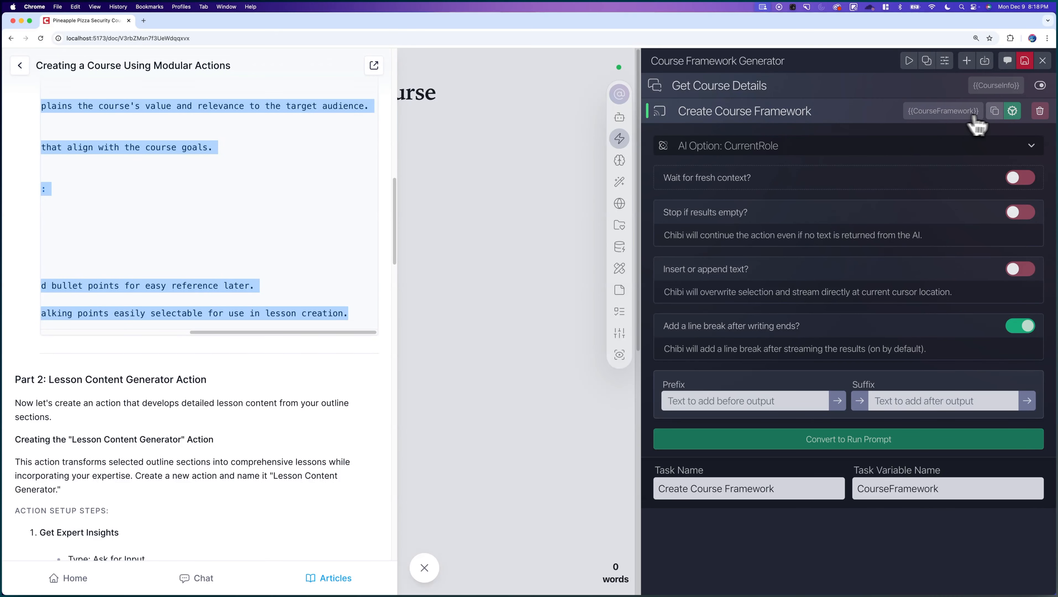
{"action": "left_click", "coordinate": [1014, 111]}
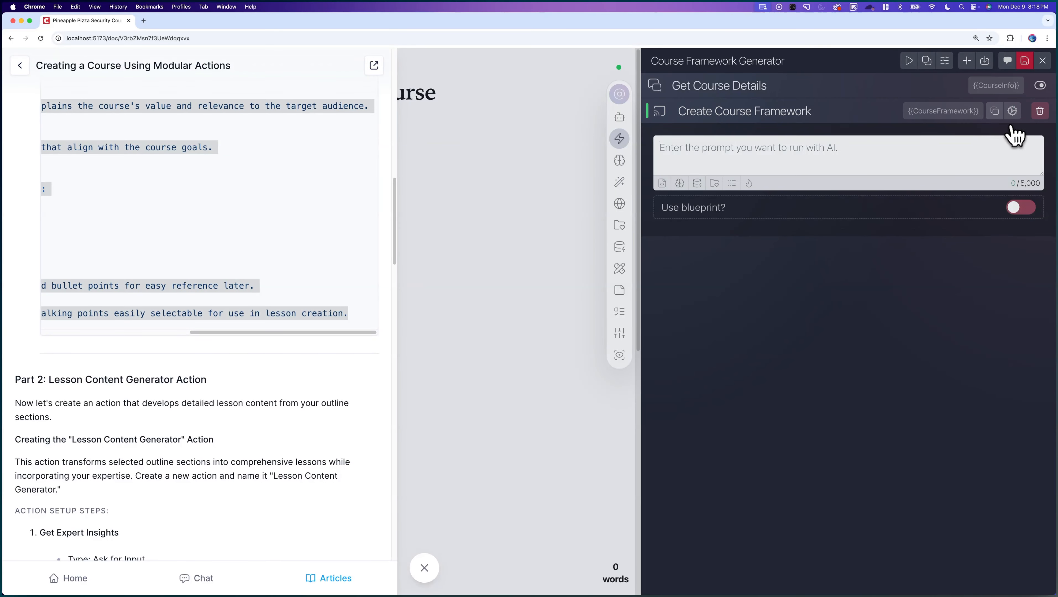
{"action": "left_click", "coordinate": [703, 154]}
{"action": "key", "text": "super+v"}
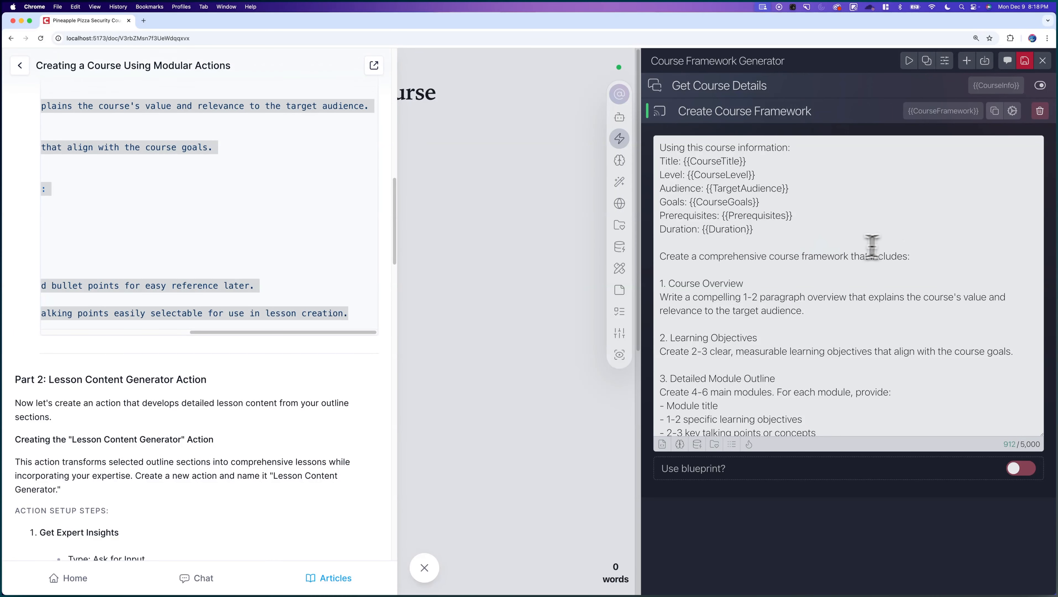
Review the Create Course Framework prompt and its task settings, and collapse the task.
{"action": "scroll", "coordinate": [872, 247], "scroll_direction": "down", "scroll_amount": 5}
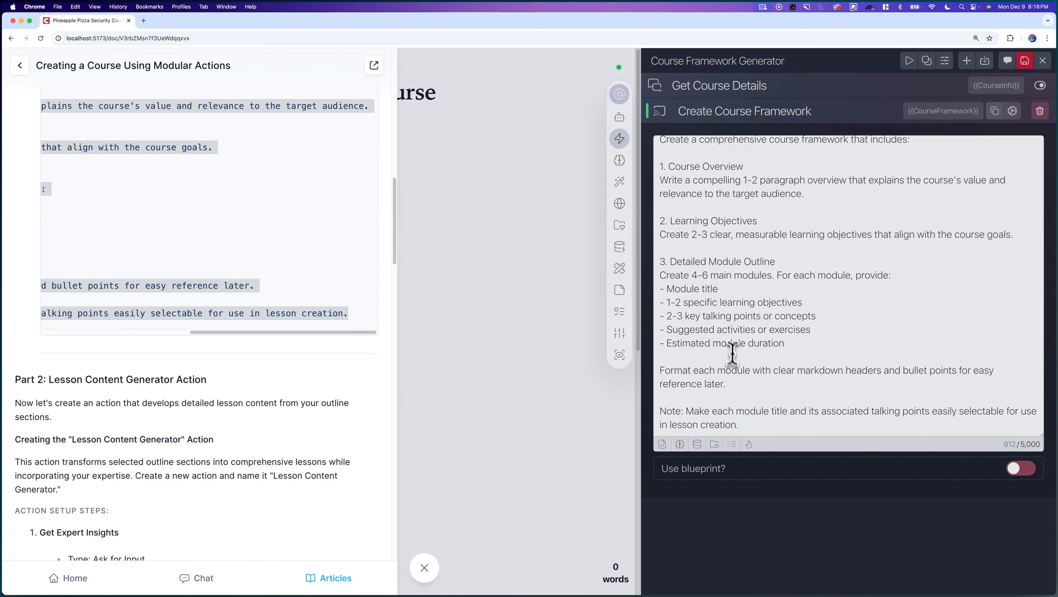
{"action": "scroll", "coordinate": [749, 380], "scroll_direction": "up", "scroll_amount": 5}
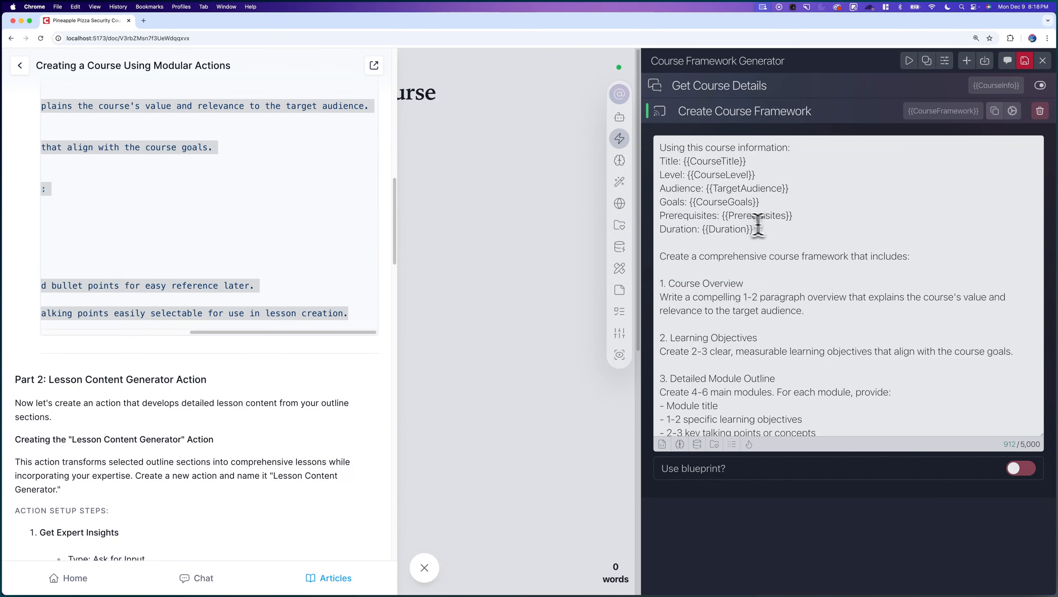
{"action": "scroll", "coordinate": [234, 328], "scroll_direction": "down", "scroll_amount": 4}
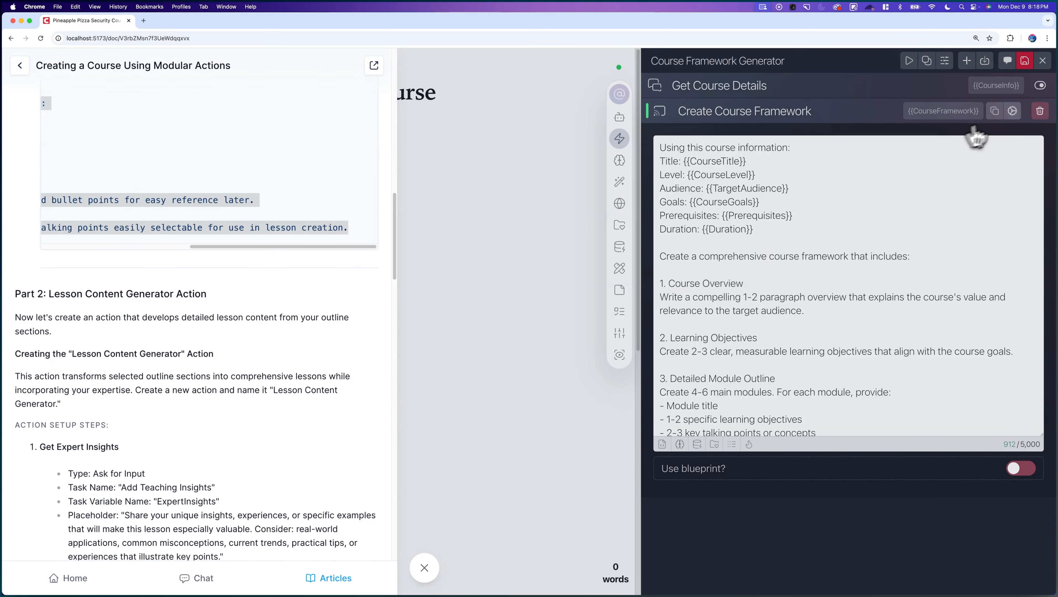
{"action": "left_click", "coordinate": [1014, 111]}
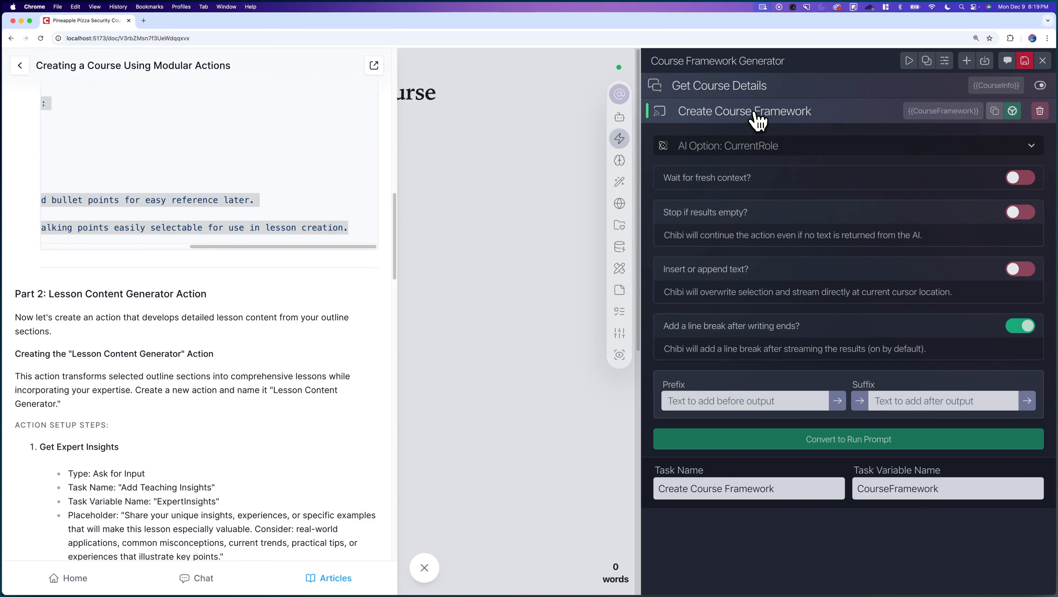
{"action": "left_click", "coordinate": [758, 120]}
Bring up the article's Part 2 on the lesson action, and save and close the Course Framework Generator action.
{"action": "scroll", "coordinate": [163, 303], "scroll_direction": "down", "scroll_amount": 1}
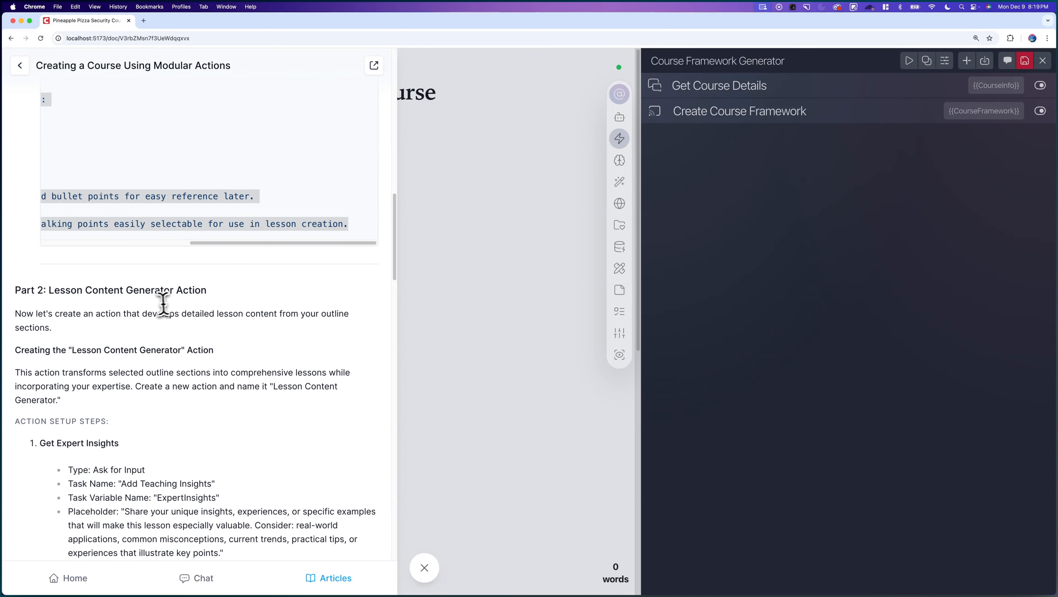
{"action": "scroll", "coordinate": [163, 303], "scroll_direction": "down", "scroll_amount": 2}
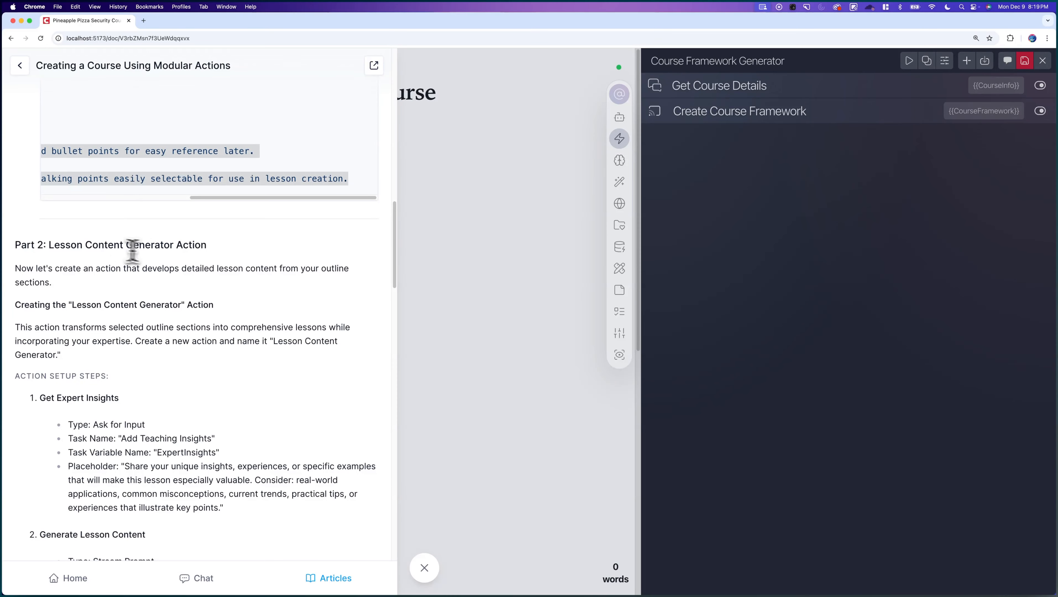
{"action": "scroll", "coordinate": [92, 243], "scroll_direction": "down", "scroll_amount": 3}
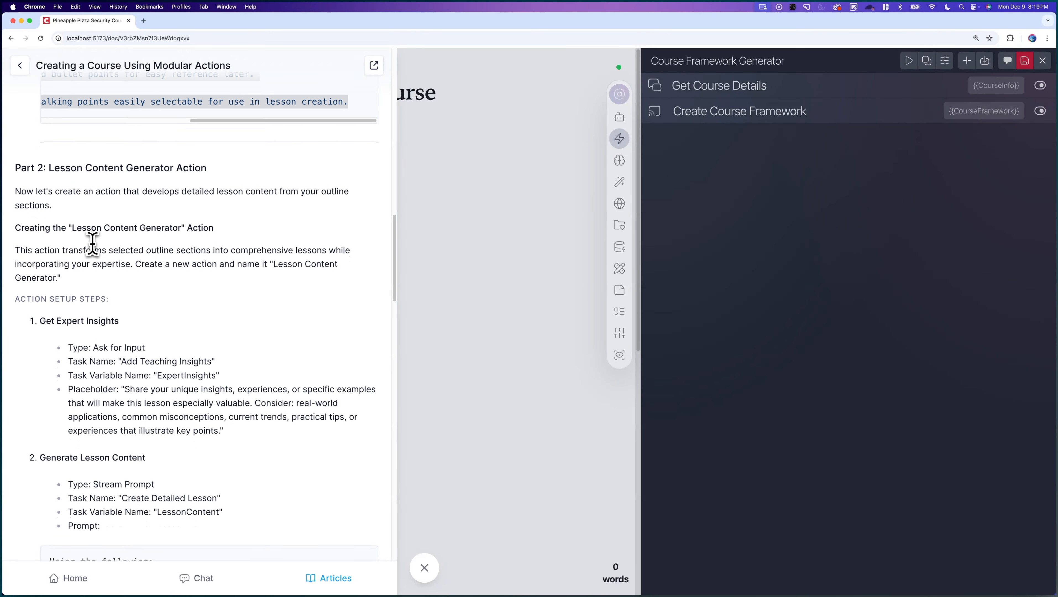
{"action": "left_click", "coordinate": [1020, 66]}
{"action": "left_click", "coordinate": [1043, 62]}
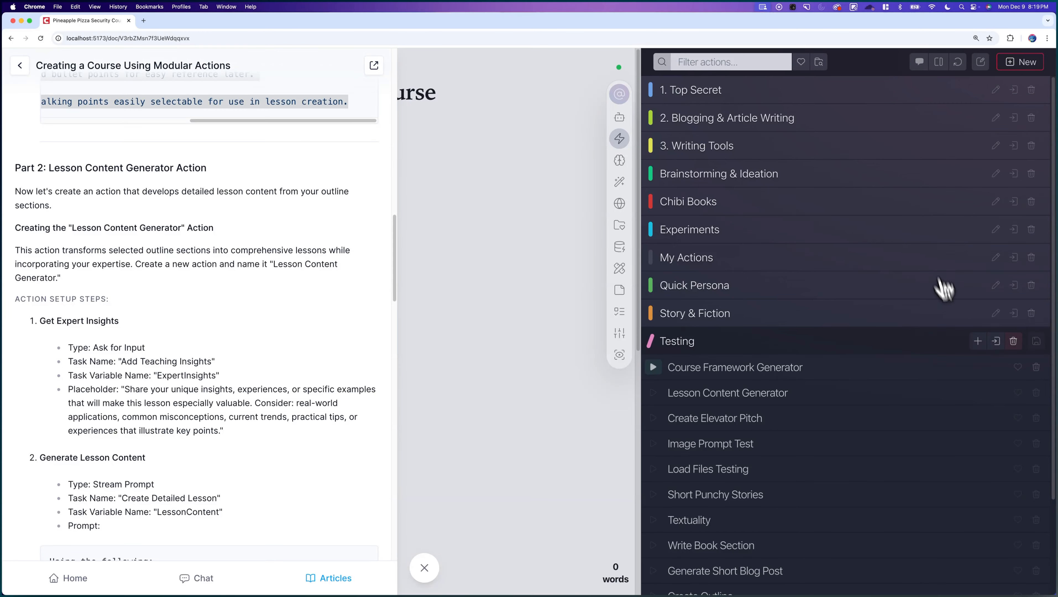
Create a new action in the Testing group and name it "Lesson Content Generator", as given in the article.
{"action": "left_click", "coordinate": [978, 341]}
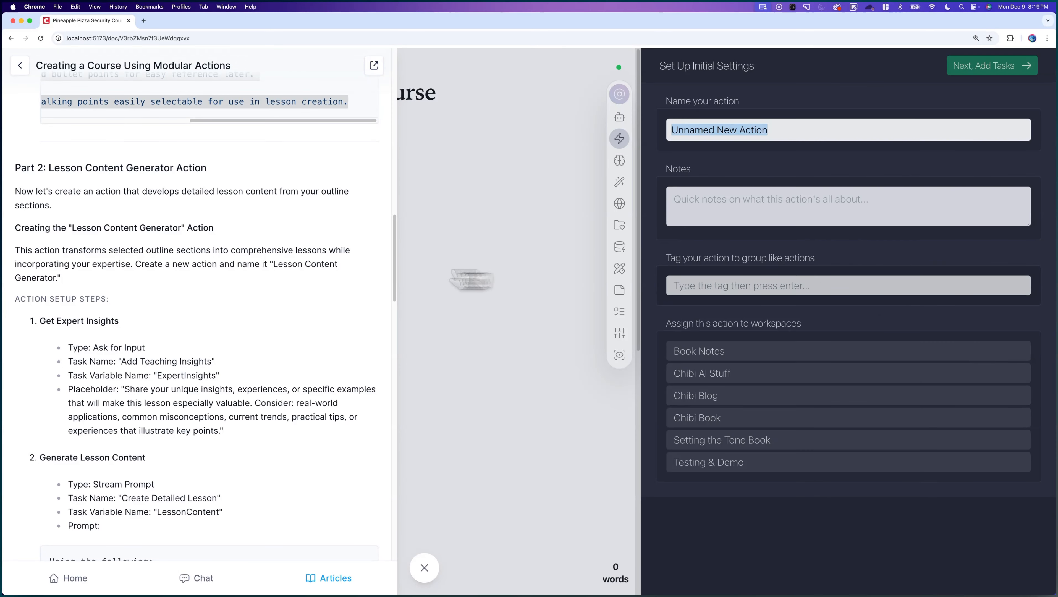
{"action": "left_click", "coordinate": [112, 248]}
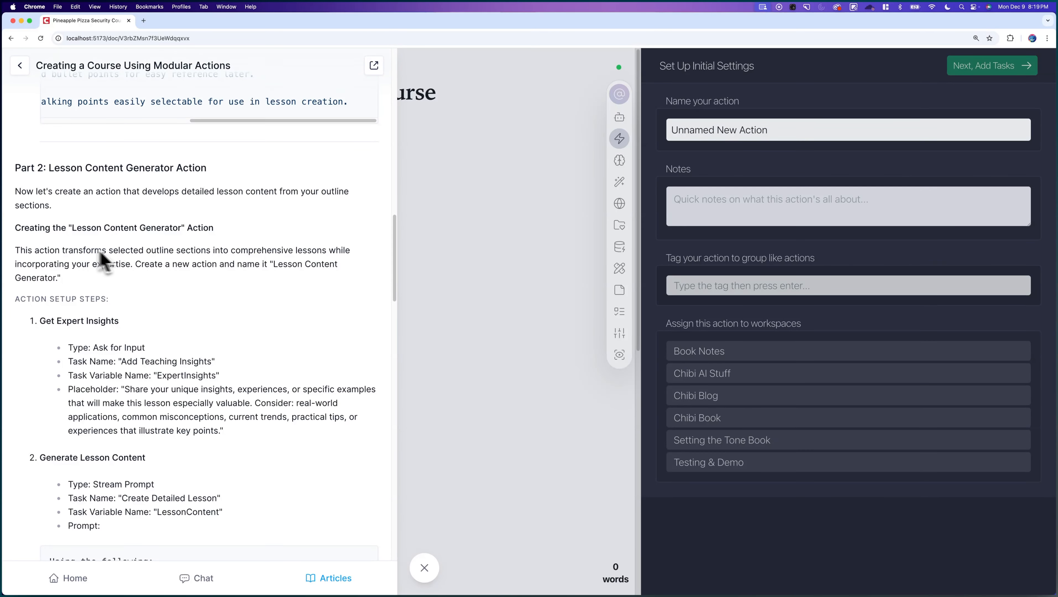
{"action": "left_click_drag", "start_coordinate": [274, 265], "coordinate": [62, 279]}
{"action": "key", "text": "super+c"}
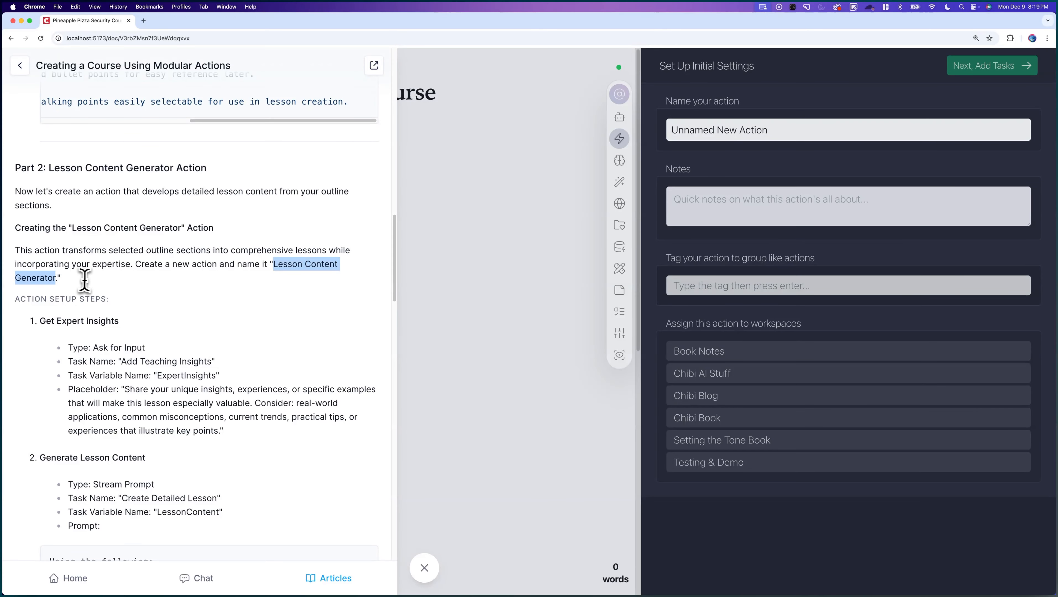
{"action": "left_click", "coordinate": [779, 131]}
{"action": "left_click_drag", "start_coordinate": [779, 131], "coordinate": [663, 133]}
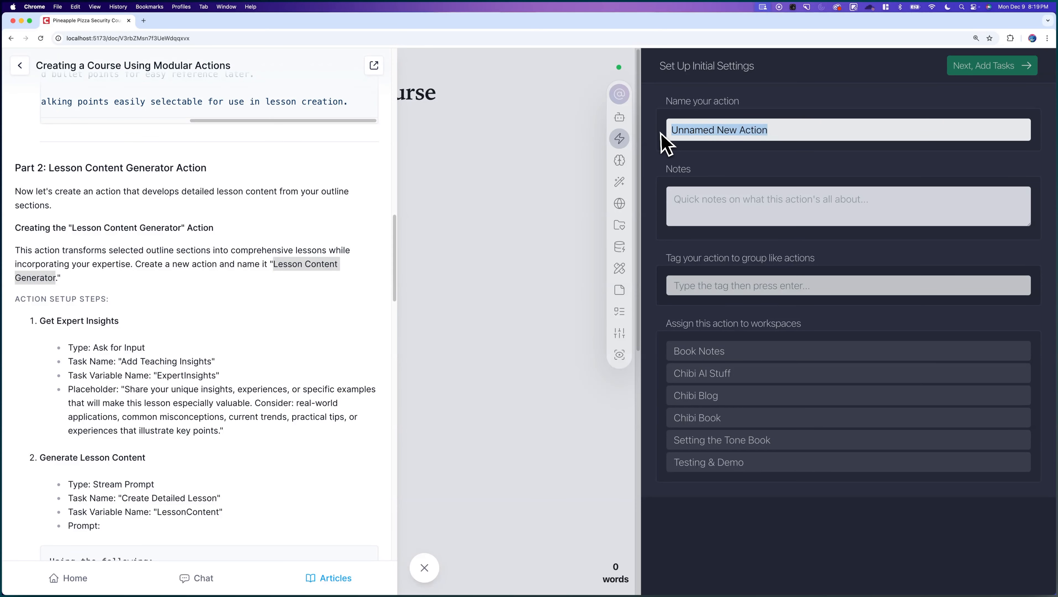
{"action": "key", "text": "super+v"}
Continue to the action's tasks and add an Ask For Input task, filtering the task types by "ask".
{"action": "left_click", "coordinate": [975, 67]}
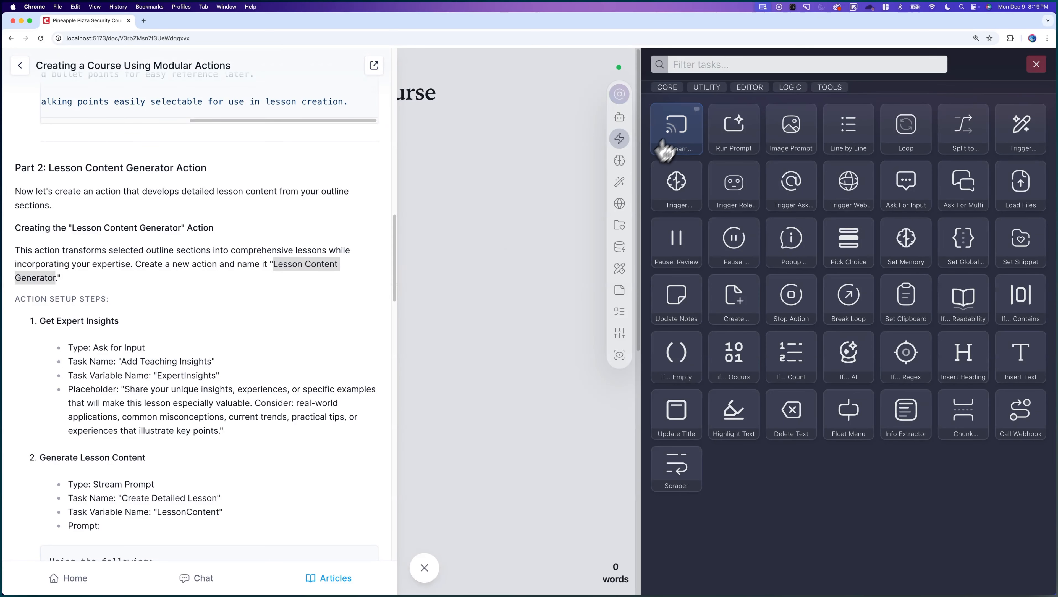
{"action": "left_click", "coordinate": [716, 64]}
{"action": "type", "text": "ask"}
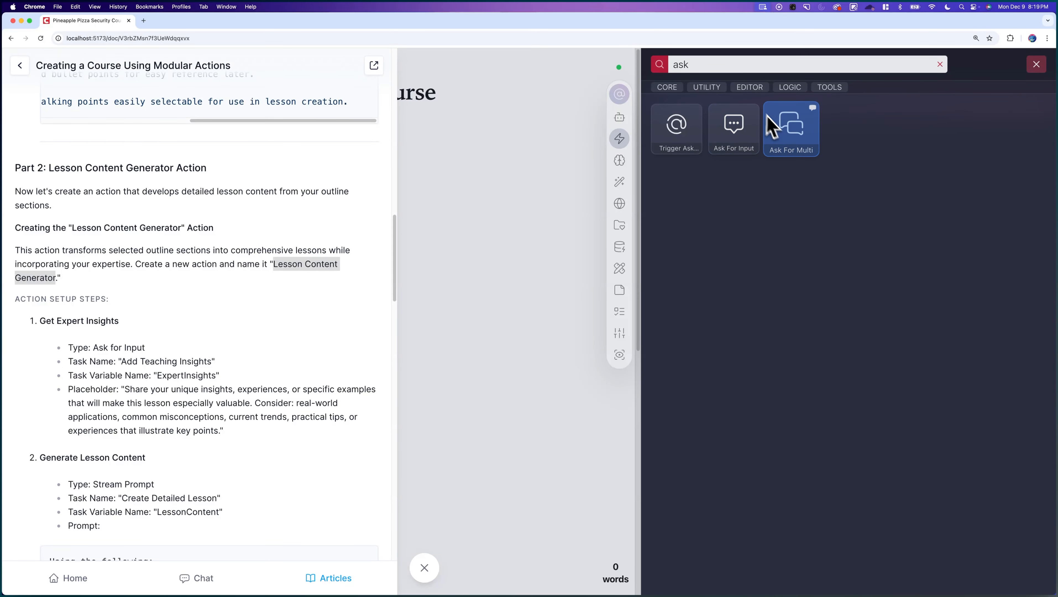
{"action": "left_click", "coordinate": [736, 131]}
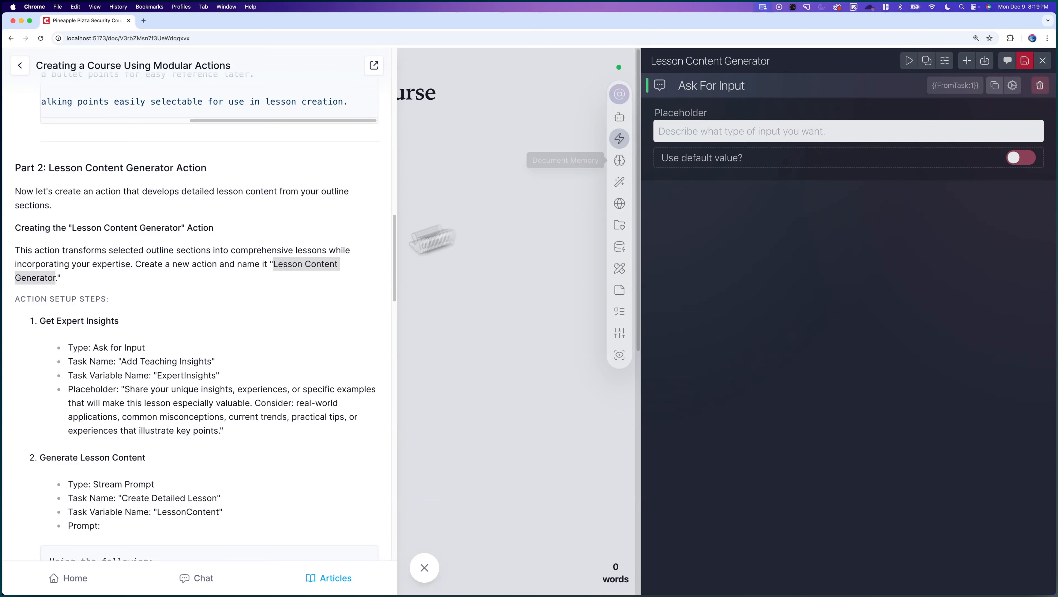
Name the Ask For Input task "Add Teaching Insights" and its task variable "ExpertInsights".
{"action": "left_click", "coordinate": [125, 361]}
{"action": "left_click_drag", "start_coordinate": [121, 361], "coordinate": [214, 361]}
{"action": "key", "text": "super+c"}
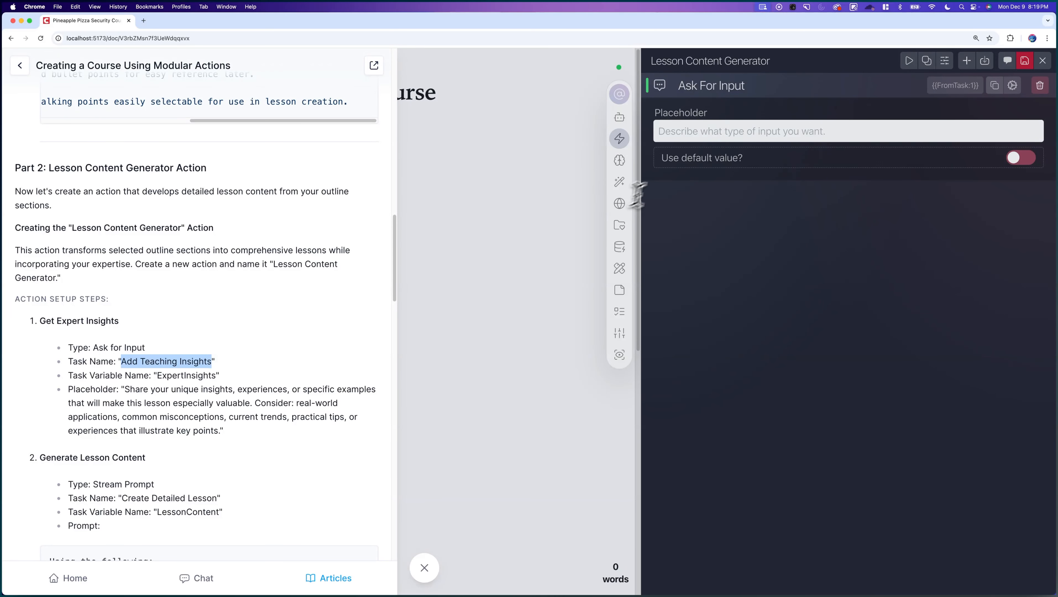
{"action": "left_click", "coordinate": [1008, 88]}
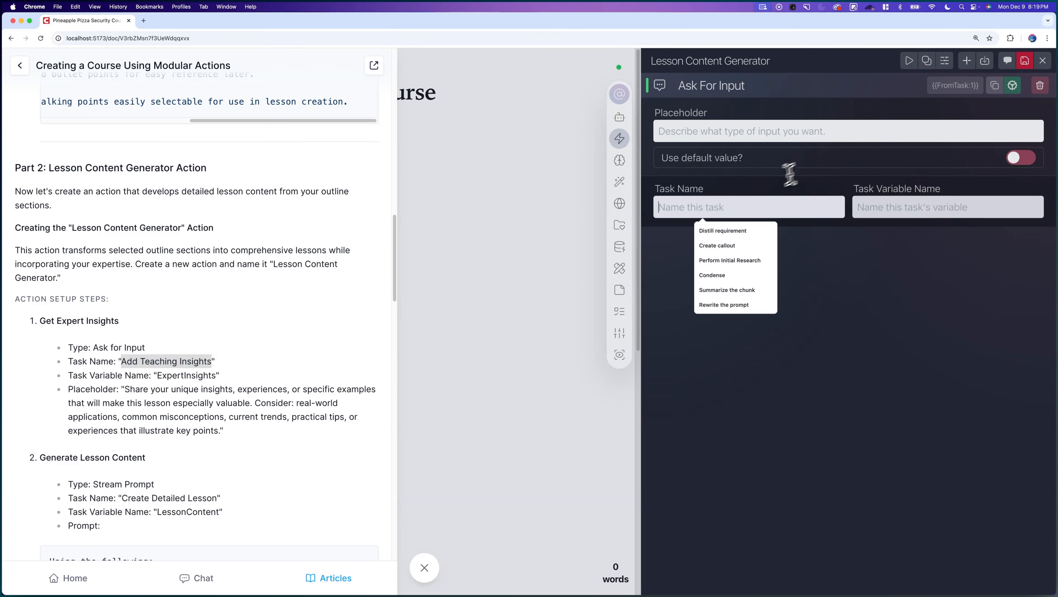
{"action": "key", "text": "super+v"}
{"action": "double_click", "coordinate": [207, 375]}
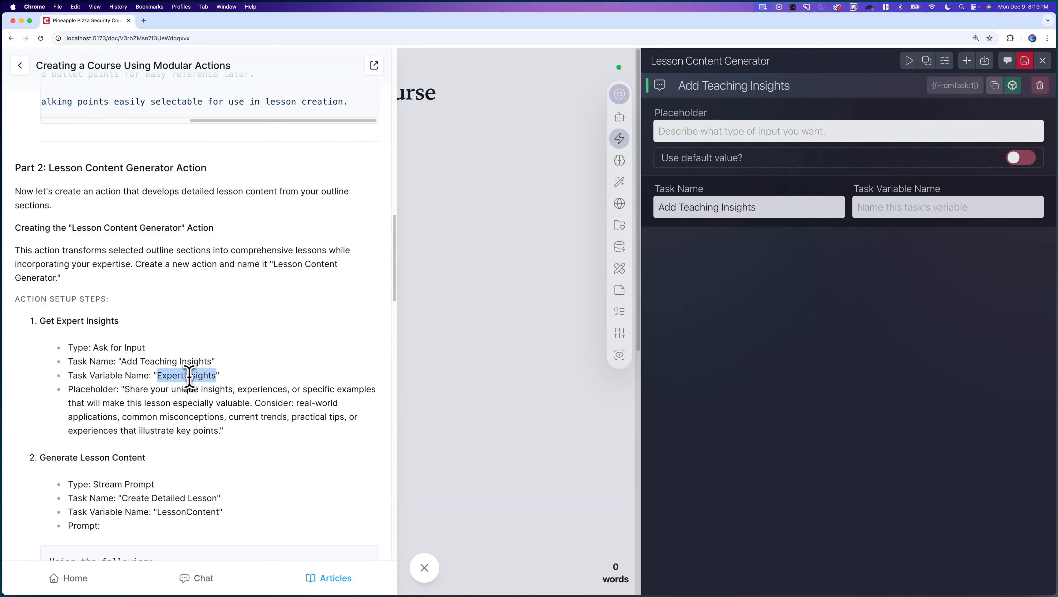
{"action": "key", "text": "super+c"}
{"action": "left_click", "coordinate": [862, 209]}
{"action": "key", "text": "super+v"}
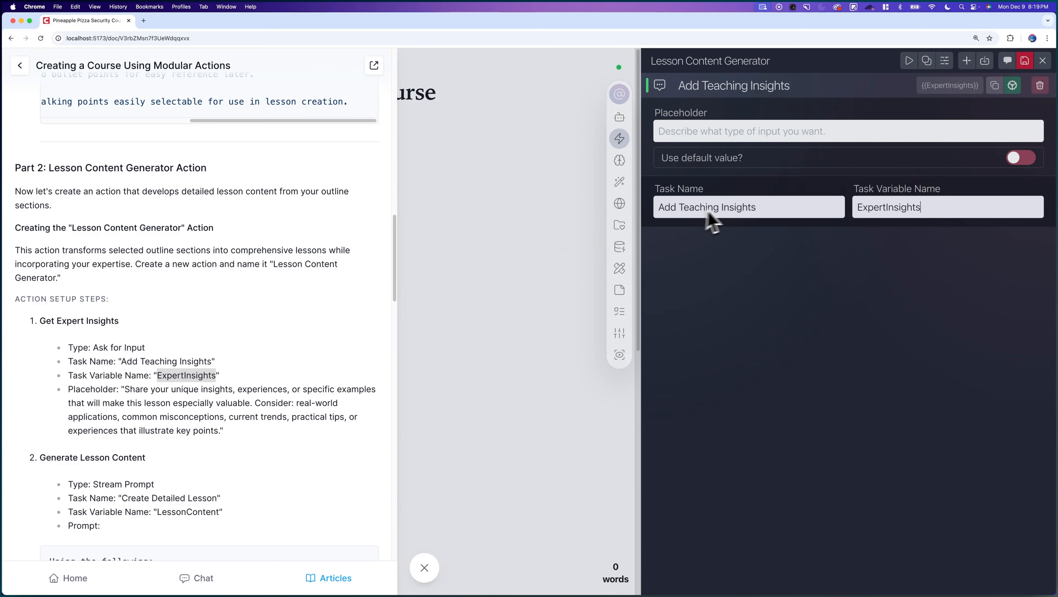
Set the Add Teaching Insights placeholder to the article's "Share your unique insights, experiences, or specific examples" text and collapse the task.
{"action": "left_click", "coordinate": [823, 94]}
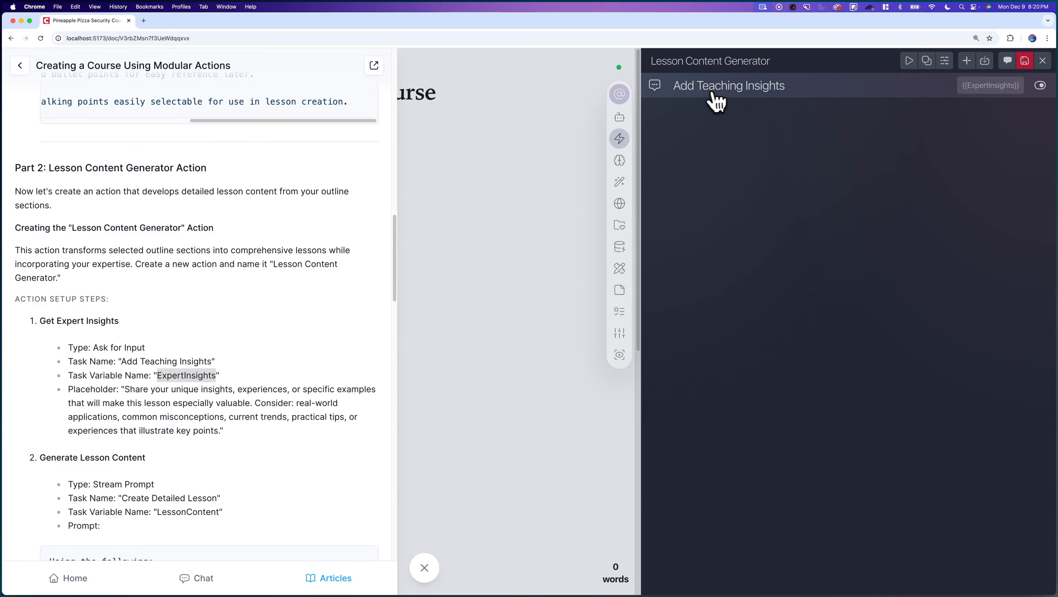
{"action": "left_click", "coordinate": [780, 89]}
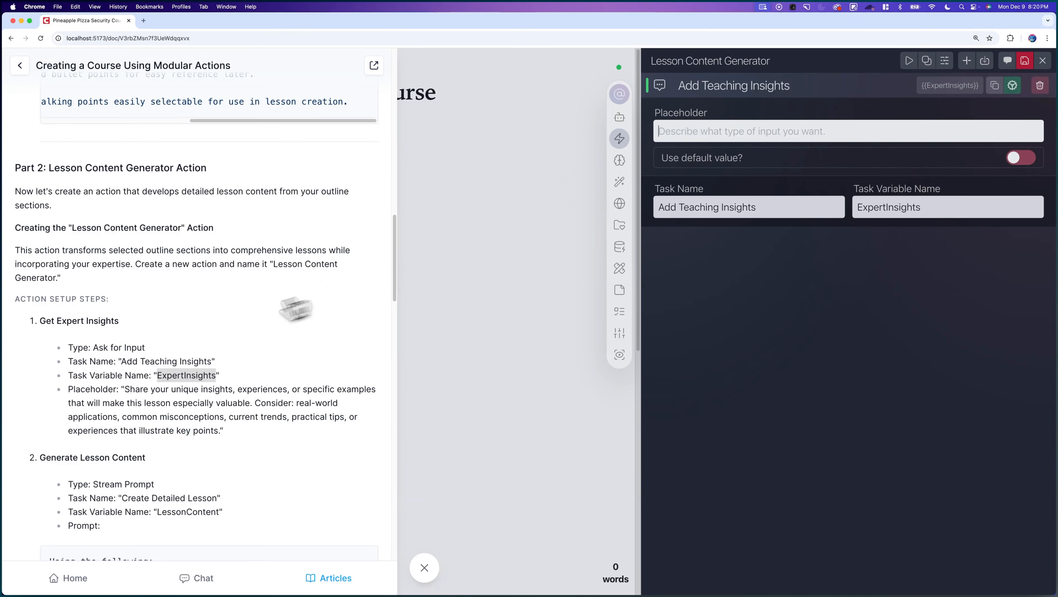
{"action": "left_click_drag", "start_coordinate": [125, 390], "coordinate": [219, 427]}
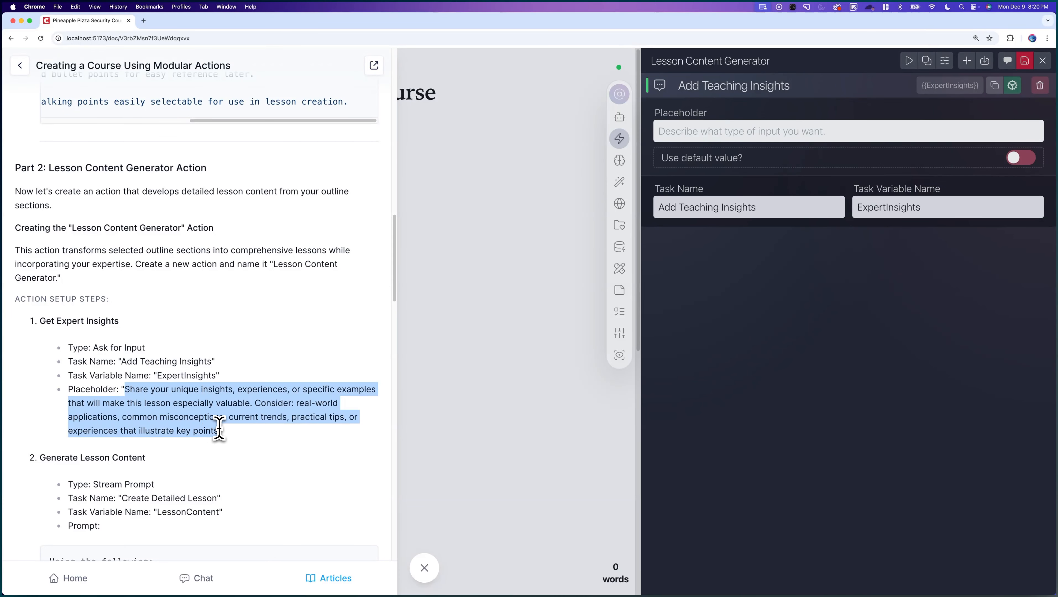
{"action": "key", "text": "super+c"}
{"action": "left_click", "coordinate": [706, 131]}
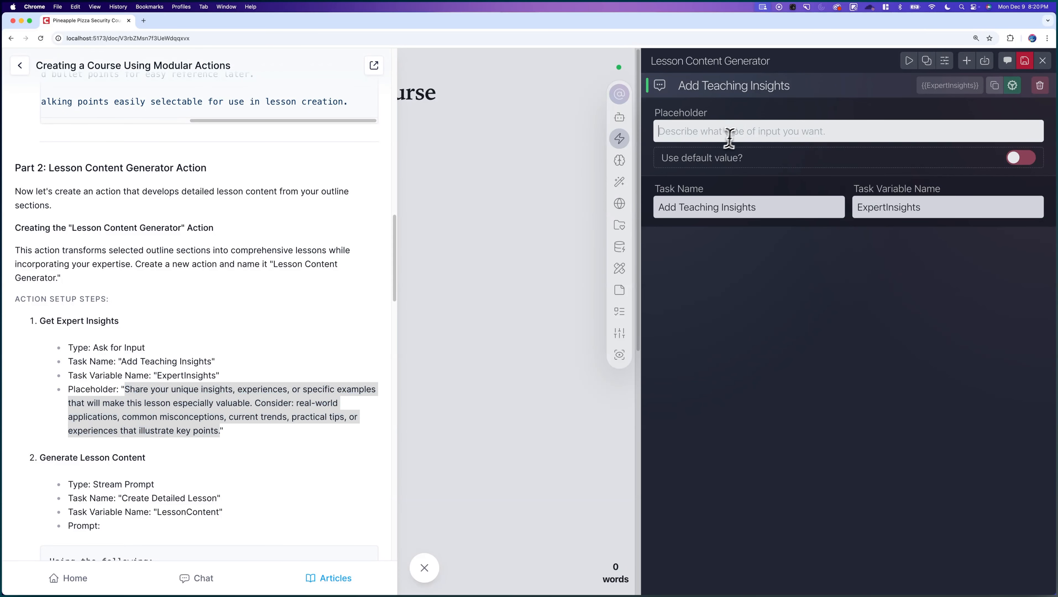
{"action": "key", "text": "super+v"}
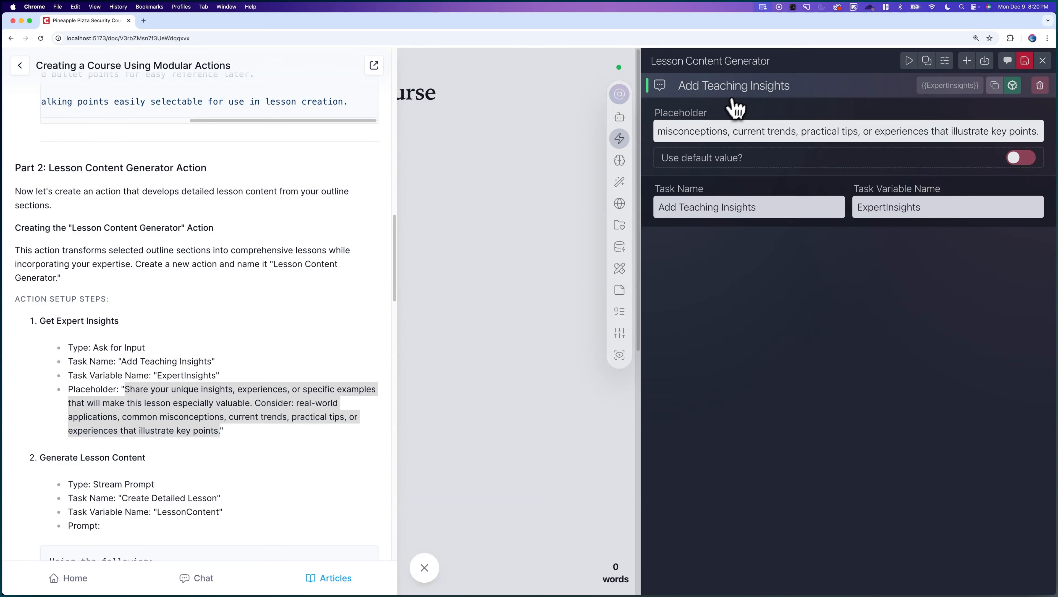
{"action": "left_click", "coordinate": [743, 88]}
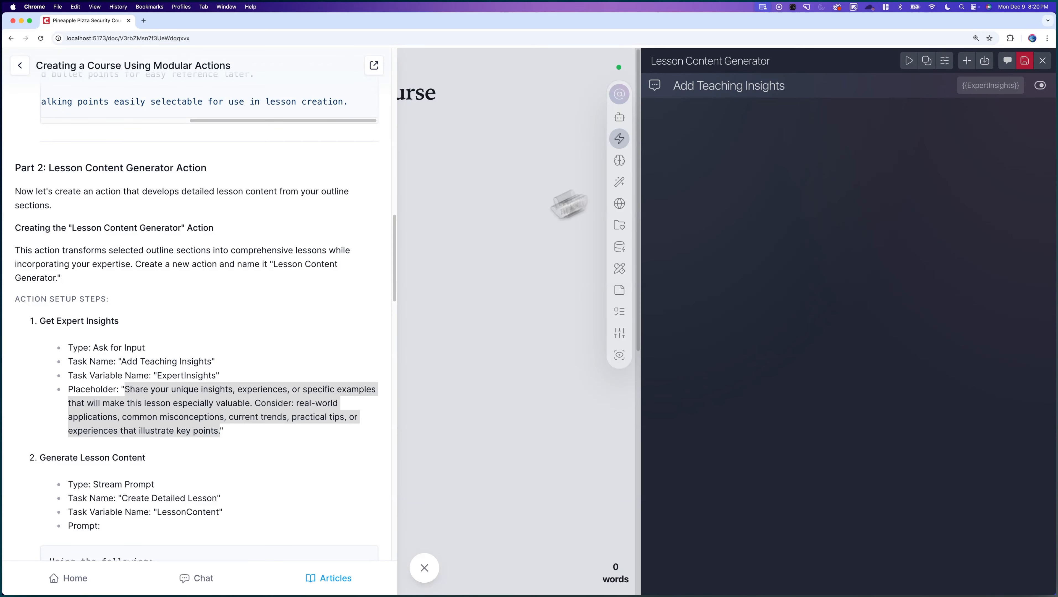
{"action": "scroll", "coordinate": [295, 313], "scroll_direction": "down", "scroll_amount": 4}
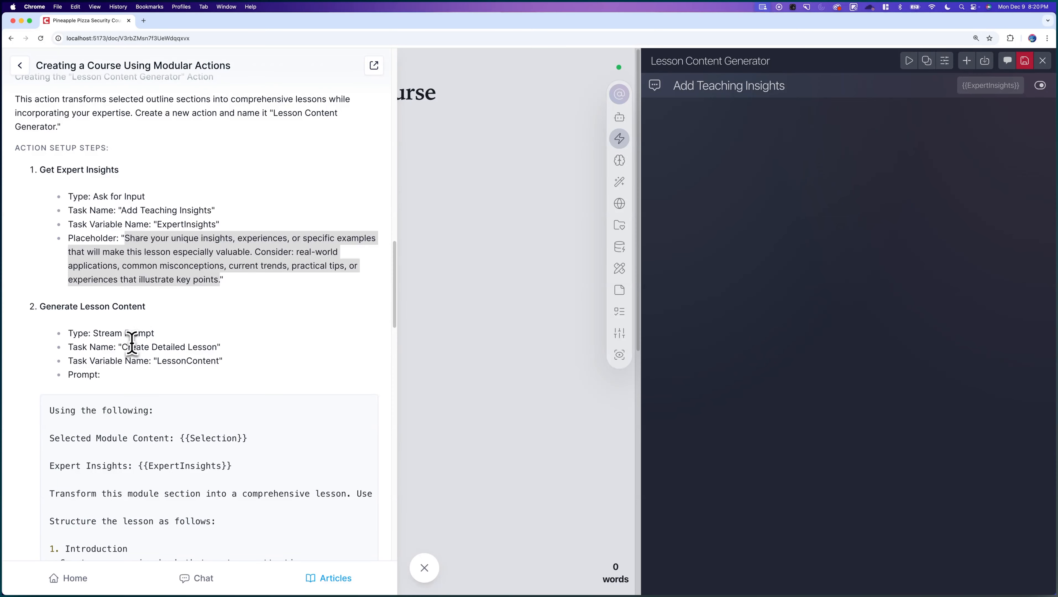
Add a Stream Prompt task to the Lesson Content Generator action and name it "Create Detailed Lesson", as given in the article.
{"action": "left_click_drag", "start_coordinate": [122, 347], "coordinate": [217, 351]}
{"action": "key", "text": "super+c"}
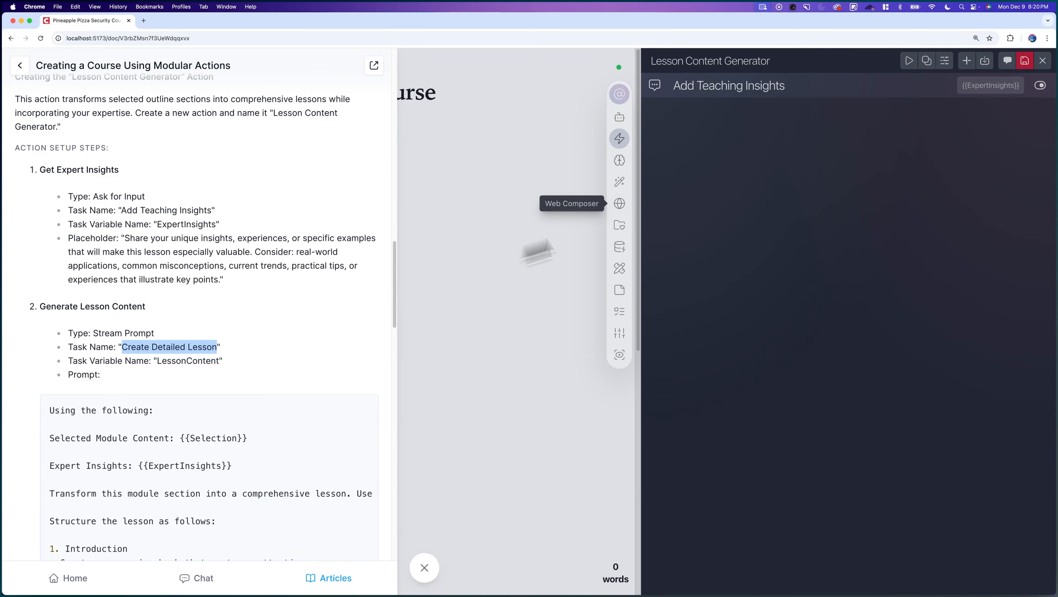
{"action": "left_click", "coordinate": [966, 62]}
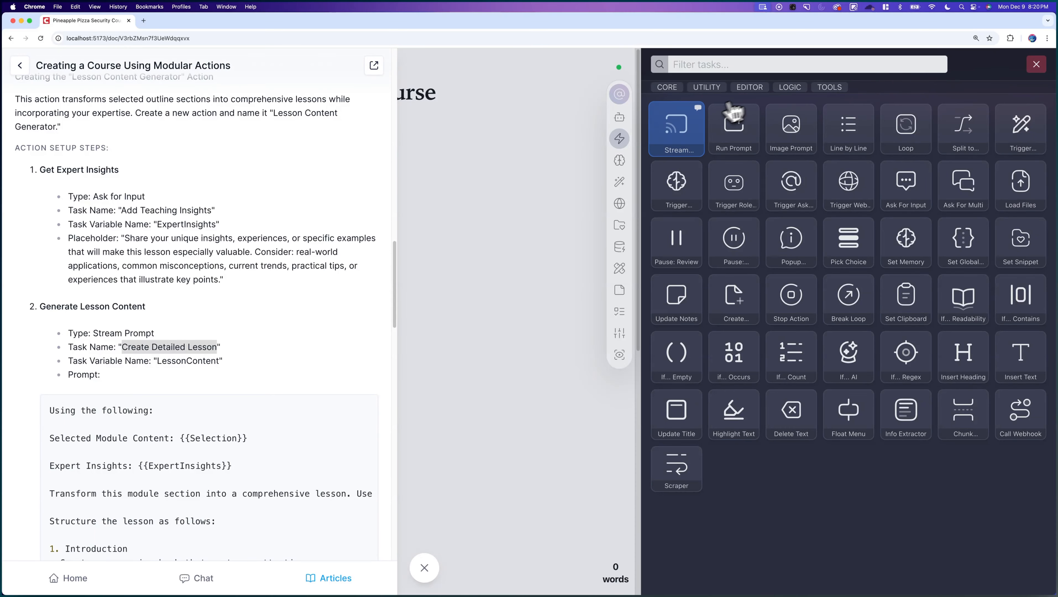
{"action": "left_click", "coordinate": [690, 125]}
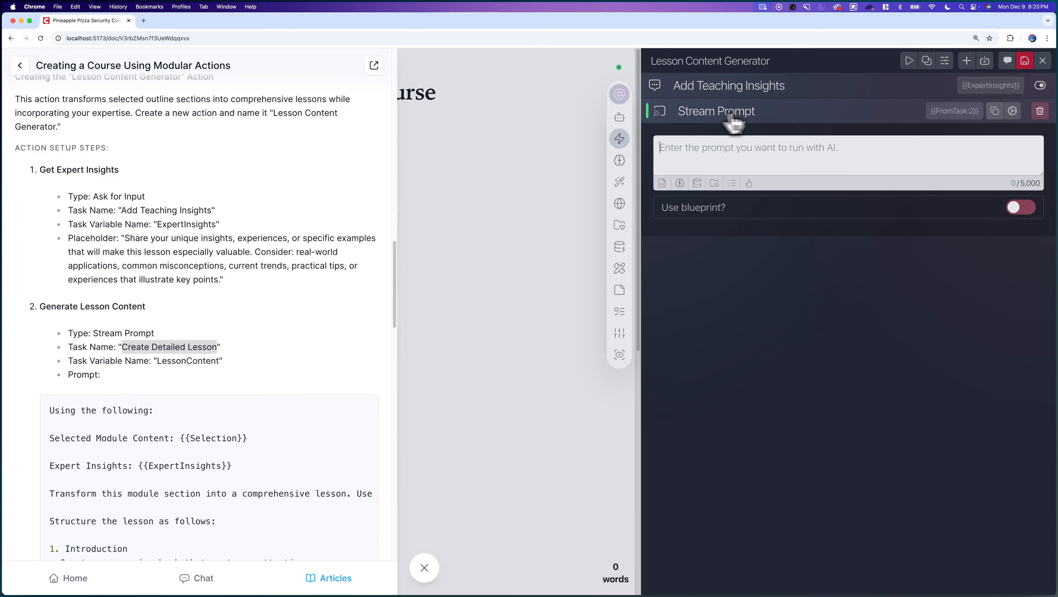
{"action": "left_click", "coordinate": [1012, 111]}
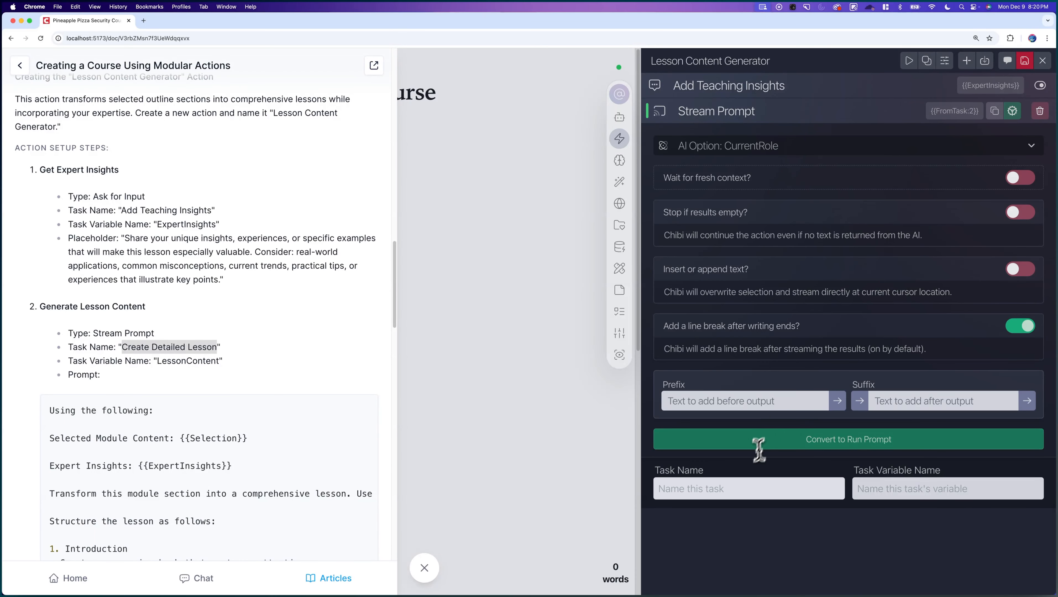
{"action": "right_click", "coordinate": [696, 485]}
{"action": "left_click", "coordinate": [732, 473]}
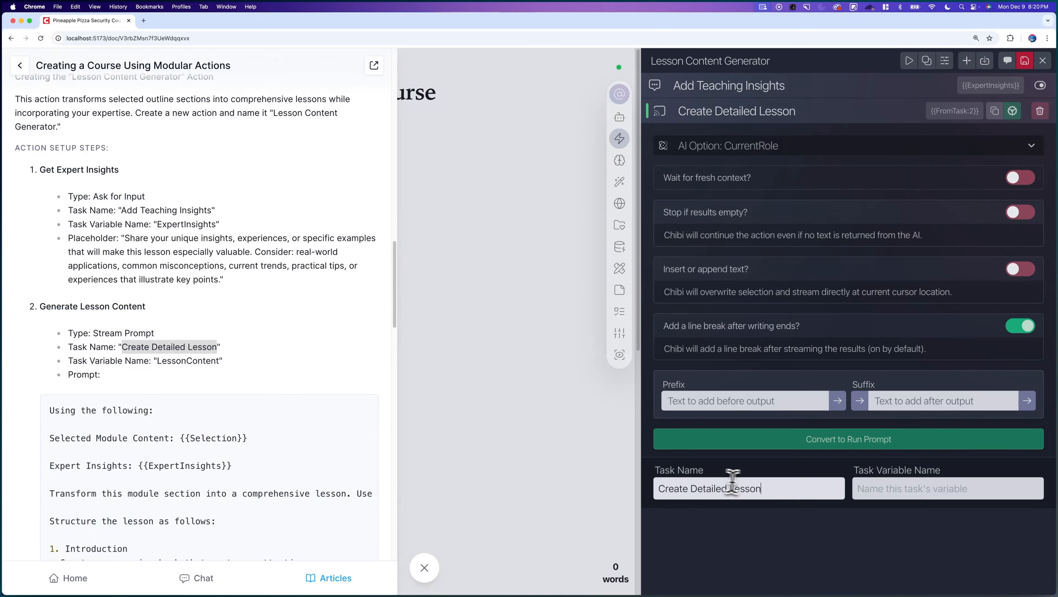
Set the Create Detailed Lesson task variable to "LessonContent" from the article and return to the task's prompt.
{"action": "left_click", "coordinate": [234, 373]}
{"action": "double_click", "coordinate": [191, 362]}
{"action": "key", "text": "super+c"}
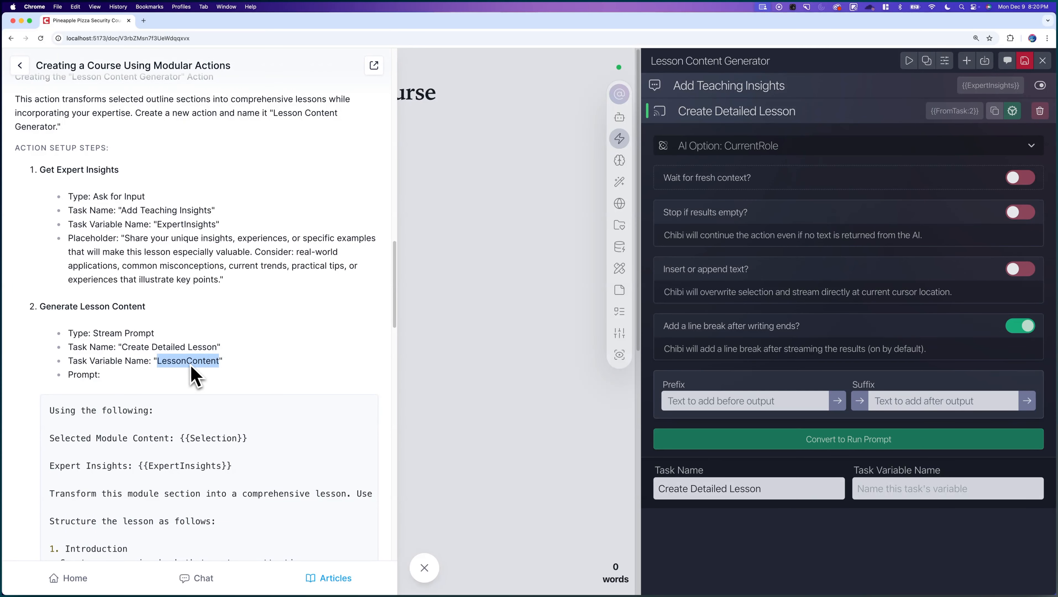
{"action": "left_click", "coordinate": [897, 489]}
{"action": "key", "text": "super+v"}
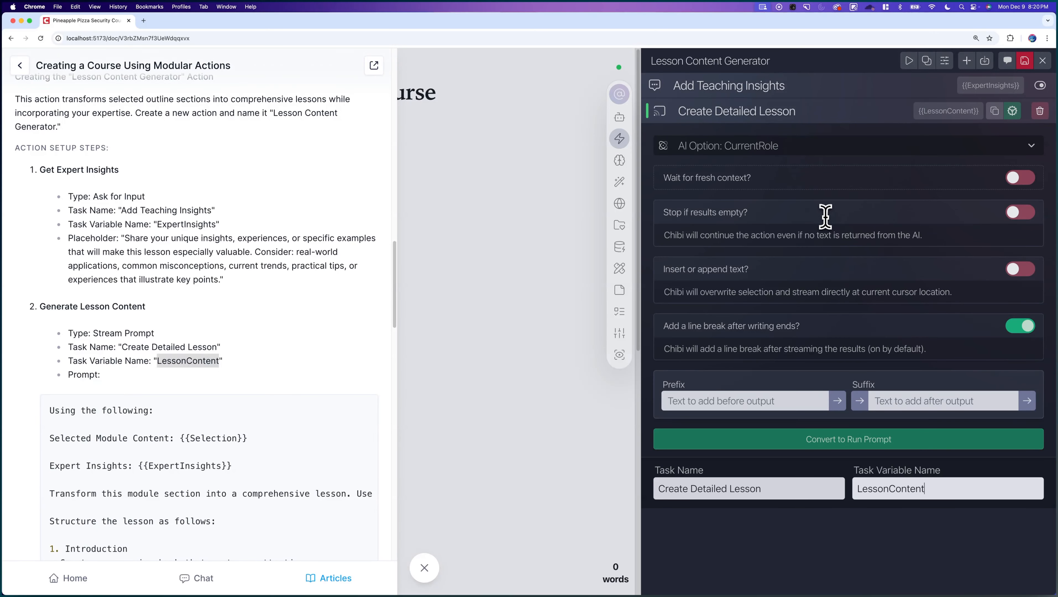
{"action": "left_click", "coordinate": [1011, 112]}
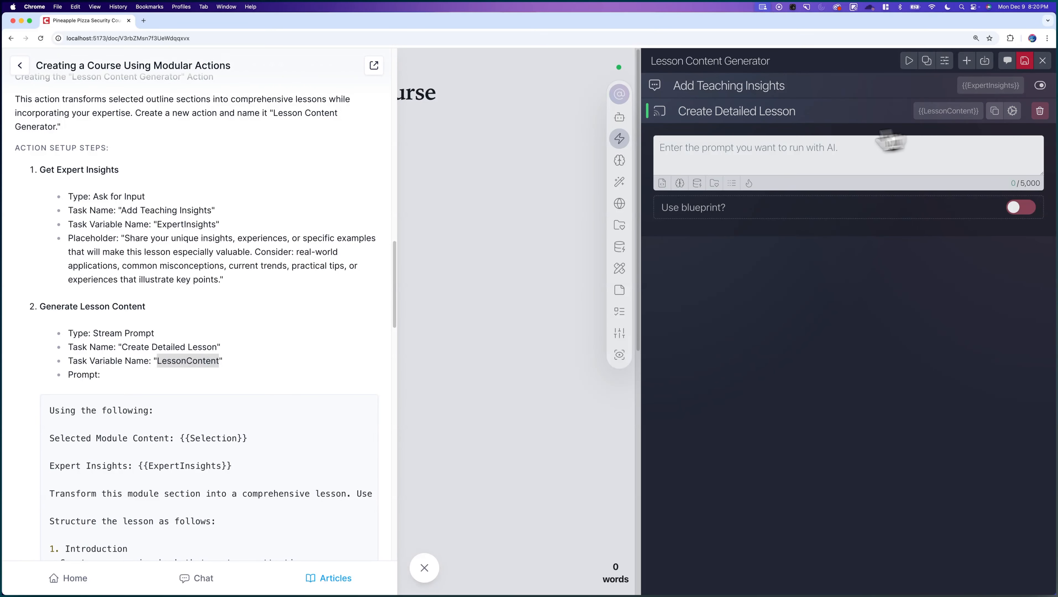
Fill the Create Detailed Lesson prompt with the article's full prompt, from "Using the following:" to "Additional resources for deeper learning".
{"action": "scroll", "coordinate": [165, 402], "scroll_direction": "down", "scroll_amount": 5}
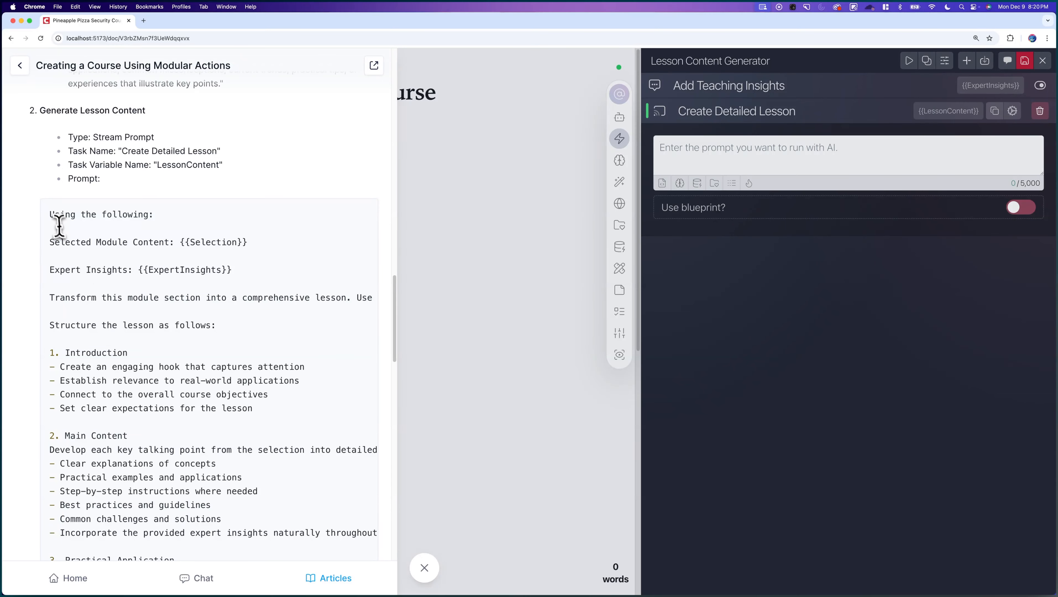
{"action": "left_click_drag", "start_coordinate": [50, 214], "coordinate": [288, 303]}
{"action": "left_click", "coordinate": [783, 168]}
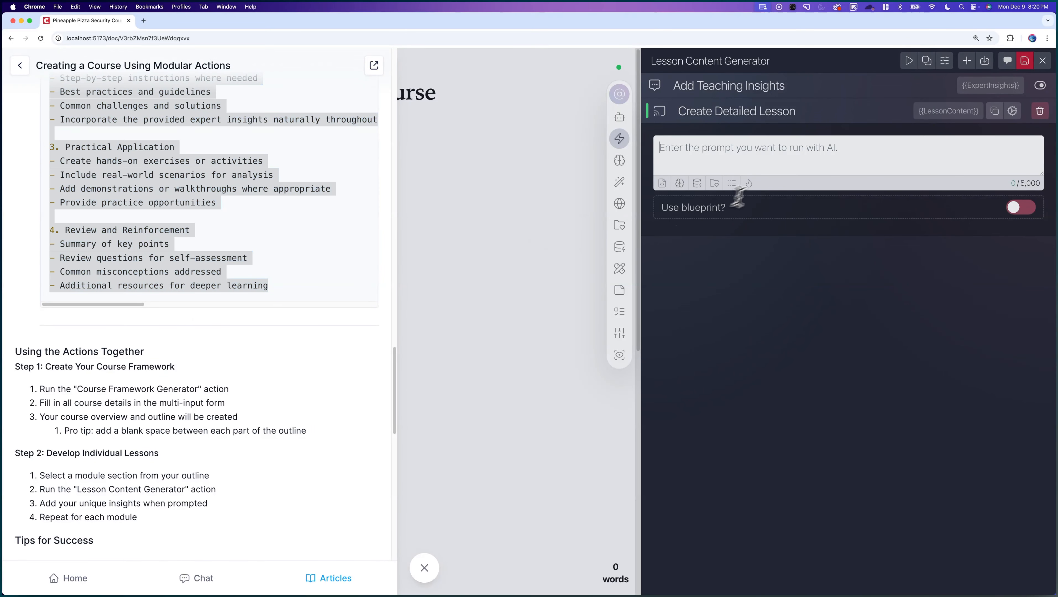
{"action": "type", "text": "Using the following:  Selected Module Content: {{Selection}}  Expert Insights: {{ExpertInsights}}  Transform this module section into a comprehensive lesson. Use the selected content as your guide for topics and scope, while incorporating the provided expert insights to create uniquely valuable content.  Structure the lesson as follows:  1. Introduction - Create an engaging hook that captures attention - Establish relevance to real-world applications - Connect to the overall course objectives - Set clear expectations for the lesson  2. Main Content Develop each key talking point from the selection into detailed sections that include: - Clear explanations of concepts - Practical examples and applications - Step-by-step instructions where needed - Best practices and guidelines - Common challenges and solutions - Incorporate the provided expert insights naturally throughout  3. Practical Application - Create hands-on exercises or activities - Include real-world scenarios for analysis - Add demonstrations or walkthroughs where appropriate - Provide practice opportunities  4. Review and Reinforcement - Summary of key points - Review questions for self-assessment - Common misconceptions addressed - Additional resources for deeper learning"}
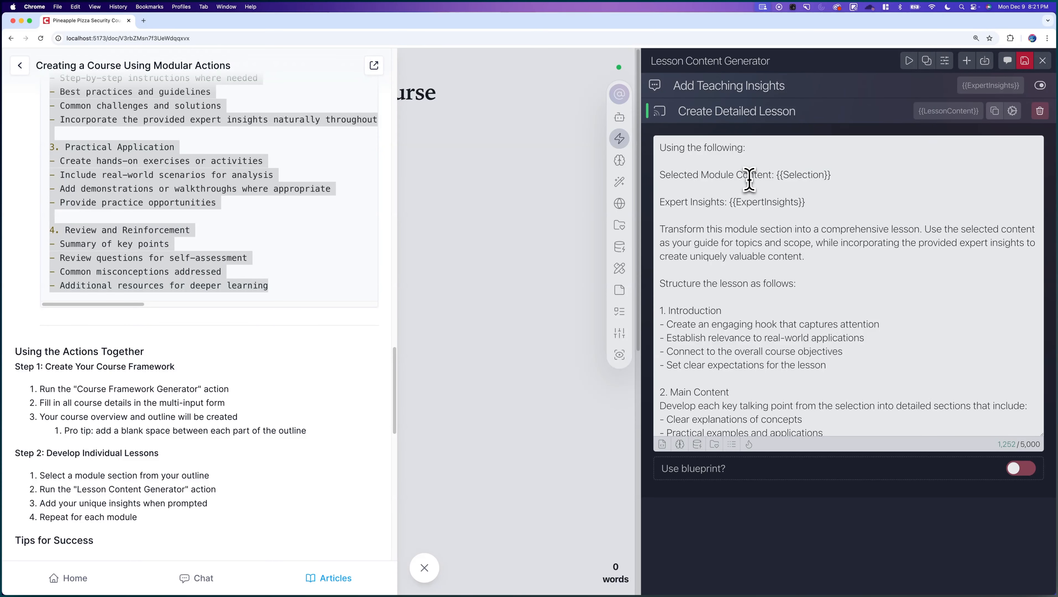
Review the prompt and its {{Selection}} variable, and save and close the Lesson Content Generator action.
{"action": "left_click_drag", "start_coordinate": [830, 174], "coordinate": [776, 175]}
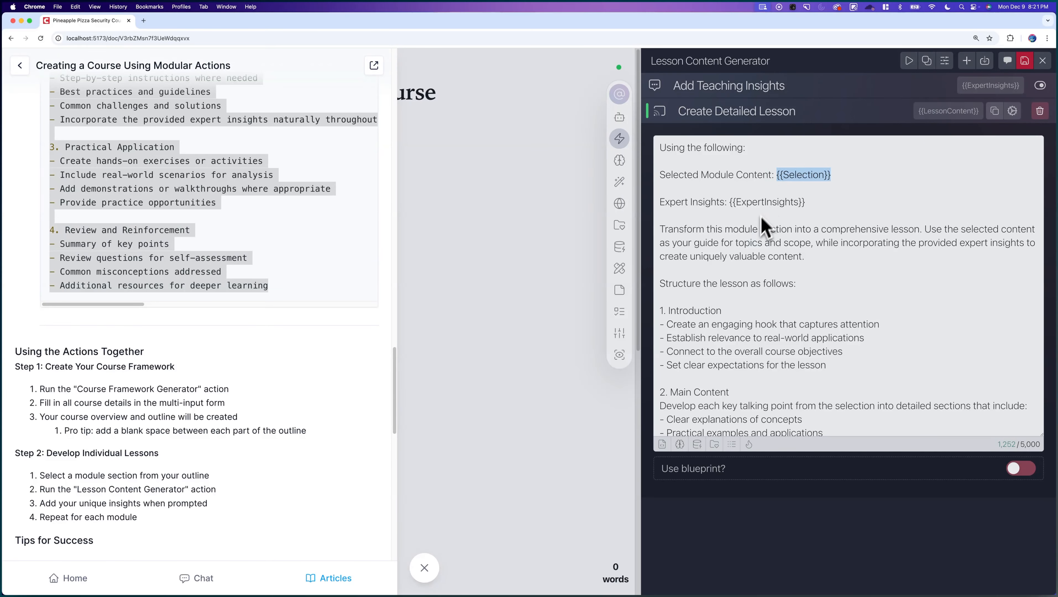
{"action": "scroll", "coordinate": [748, 260], "scroll_direction": "down", "scroll_amount": 5}
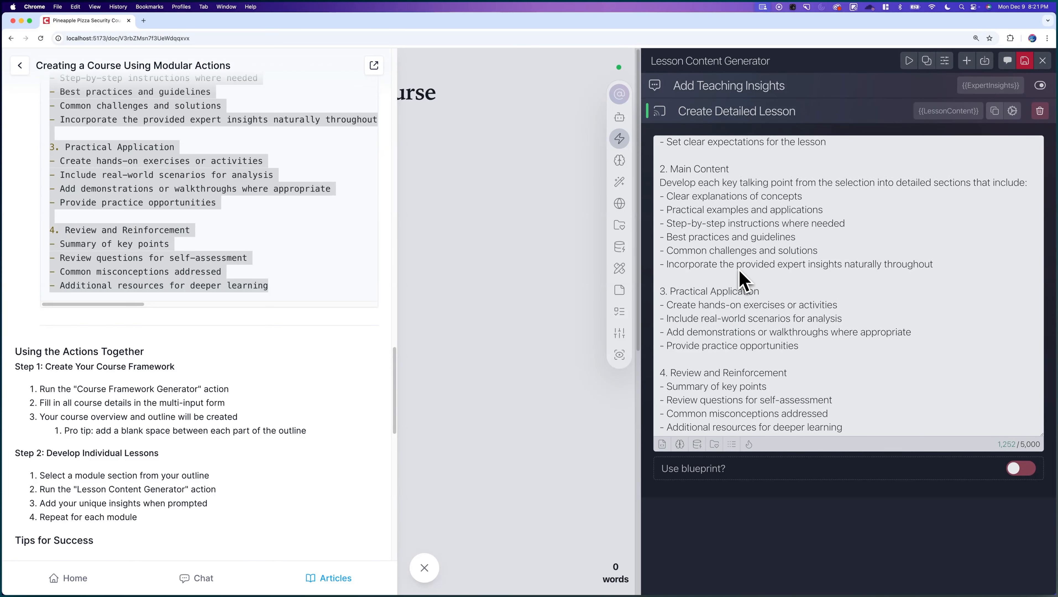
{"action": "scroll", "coordinate": [741, 280], "scroll_direction": "up", "scroll_amount": 5}
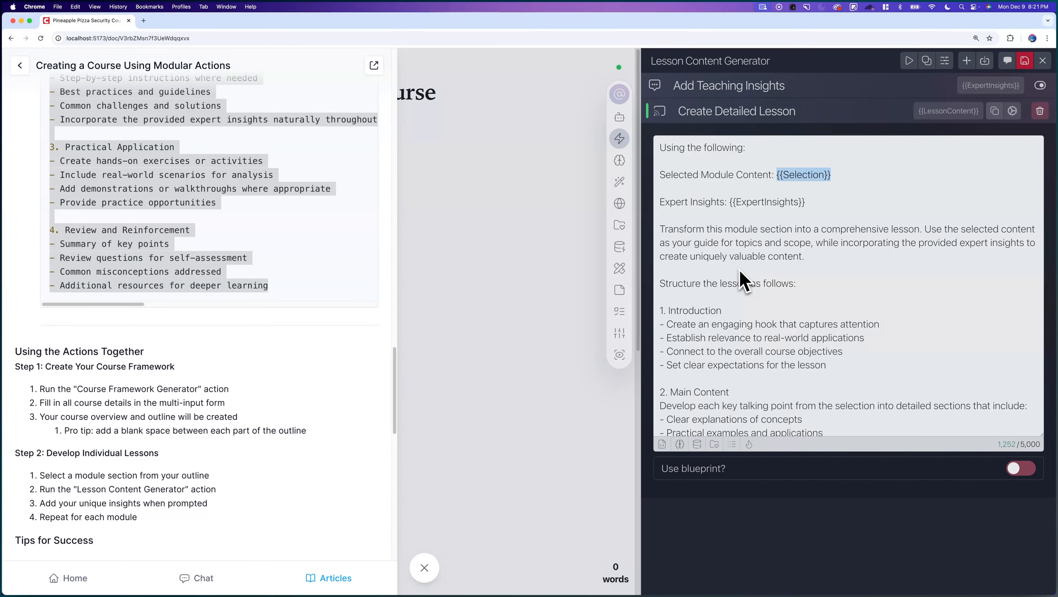
{"action": "left_click", "coordinate": [1026, 62]}
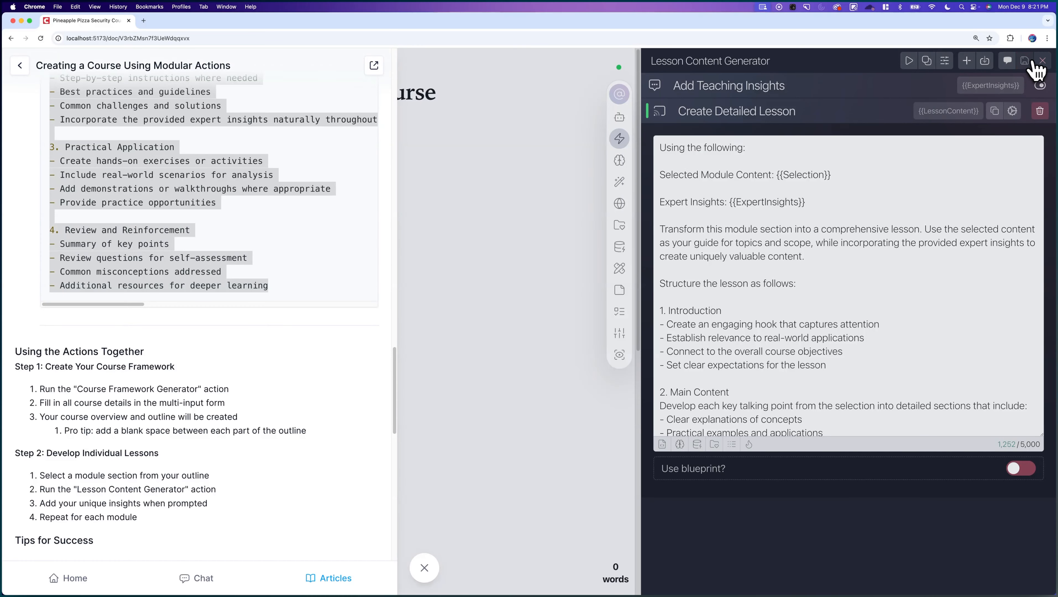
{"action": "left_click", "coordinate": [1044, 62]}
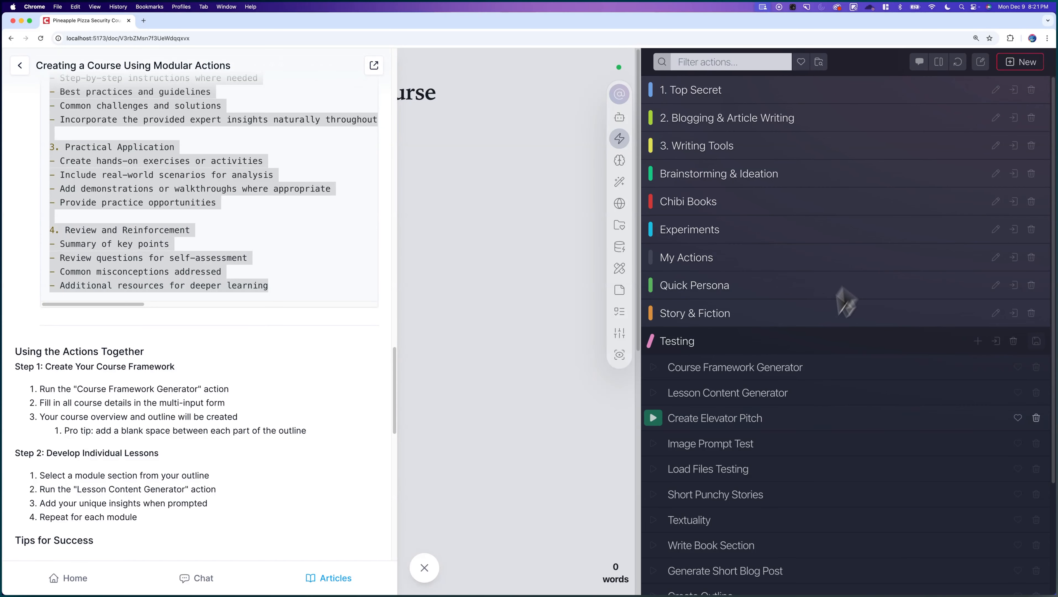
Delete the older duplicate Course Framework Generator and Lesson Content Generator actions at the start of the Testing group.
{"action": "scroll", "coordinate": [765, 408], "scroll_direction": "down", "scroll_amount": 3}
{"action": "scroll", "coordinate": [760, 408], "scroll_direction": "down", "scroll_amount": 1}
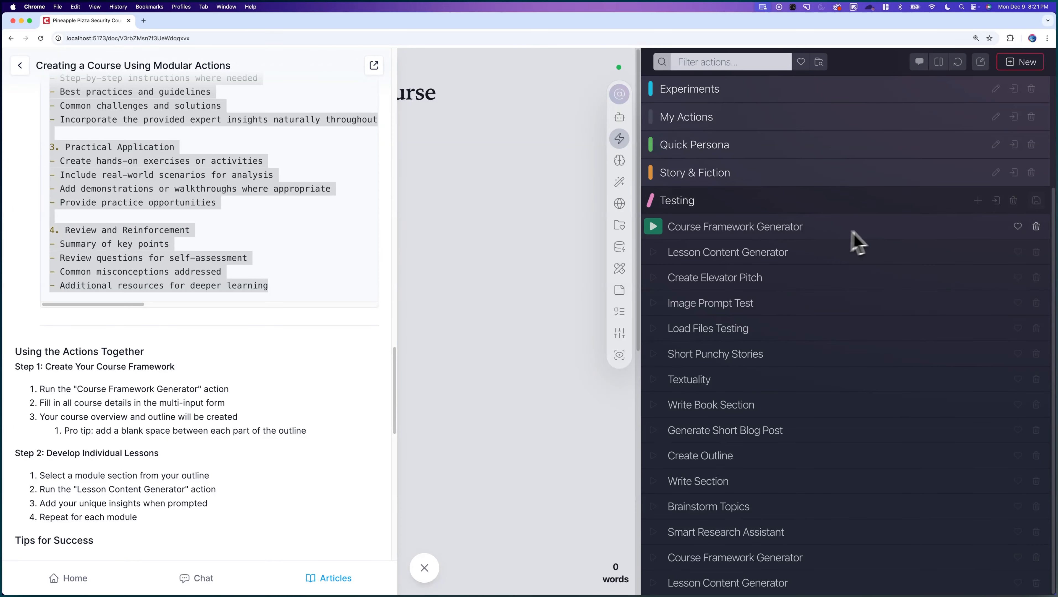
{"action": "left_click", "coordinate": [1036, 227]}
{"action": "left_click", "coordinate": [688, 138]}
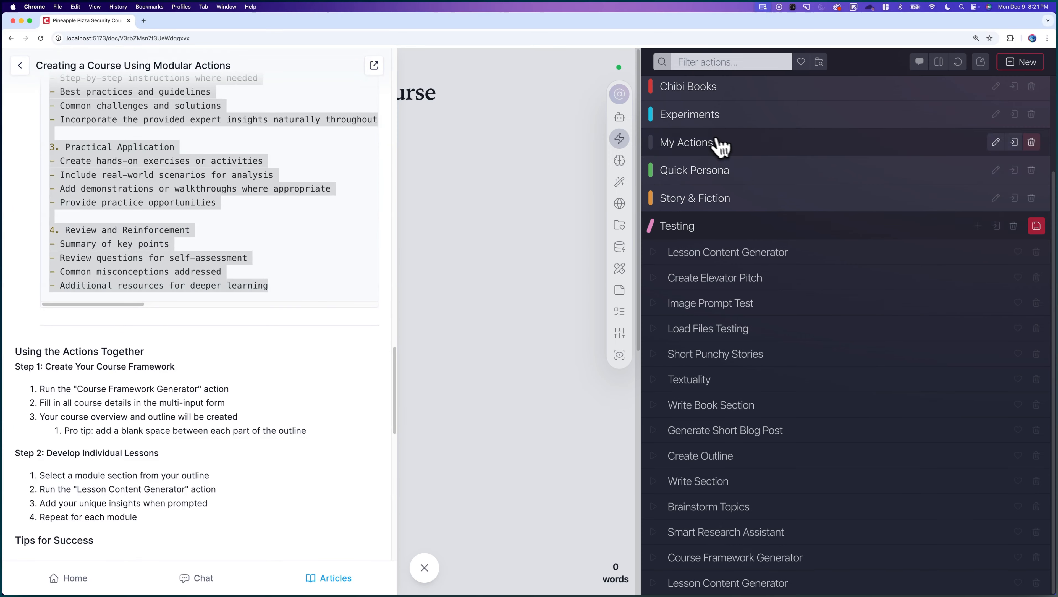
{"action": "left_click", "coordinate": [1037, 252]}
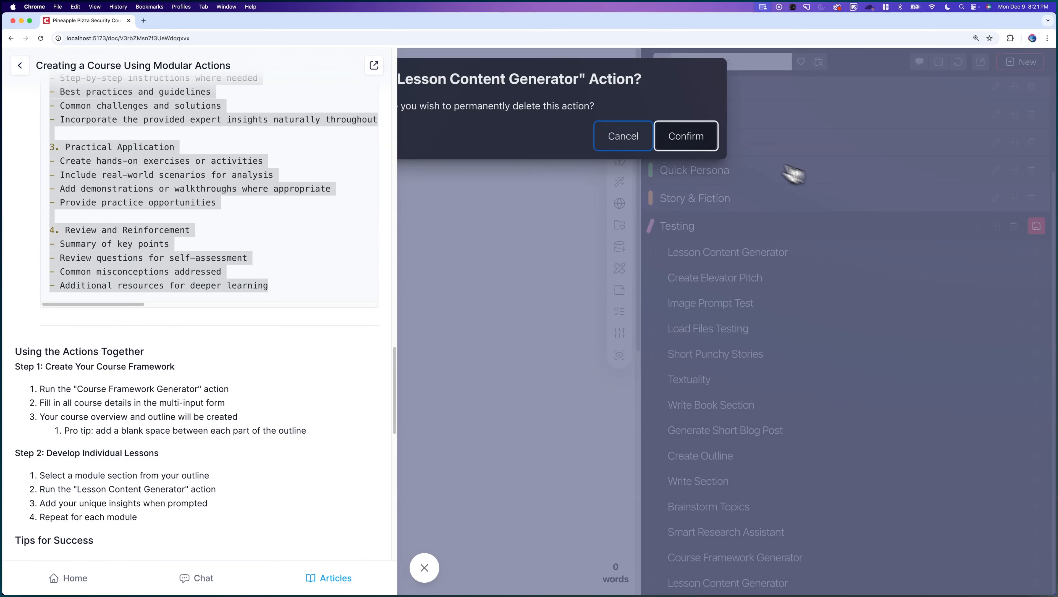
{"action": "left_click", "coordinate": [689, 137]}
Move the remaining Course Framework Generator and Lesson Content Generator actions to first and second place in the Testing group.
{"action": "left_click_drag", "start_coordinate": [768, 558], "coordinate": [778, 286]}
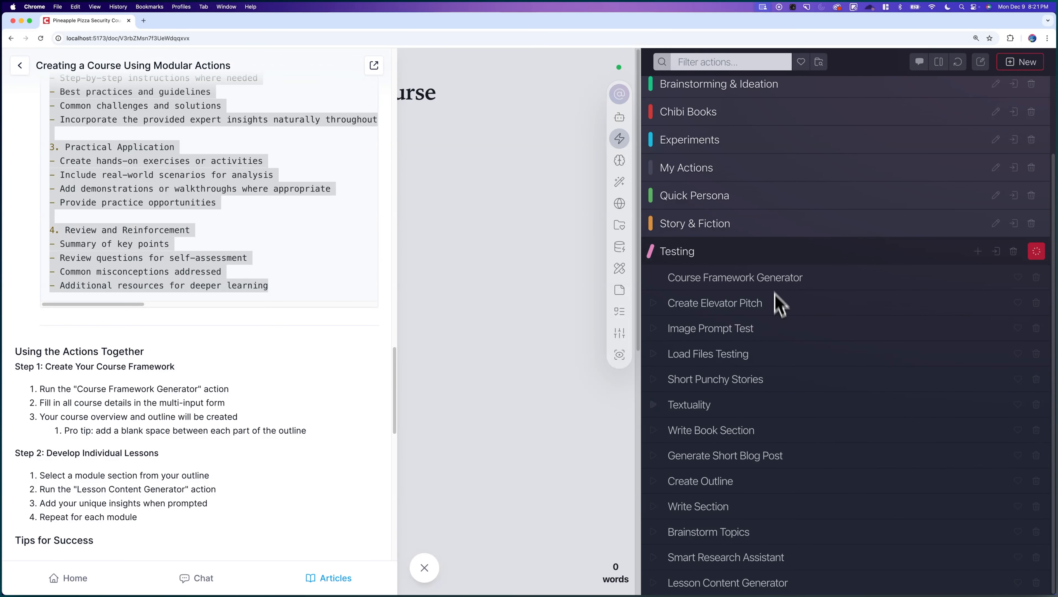
{"action": "left_click_drag", "start_coordinate": [758, 581], "coordinate": [758, 302]}
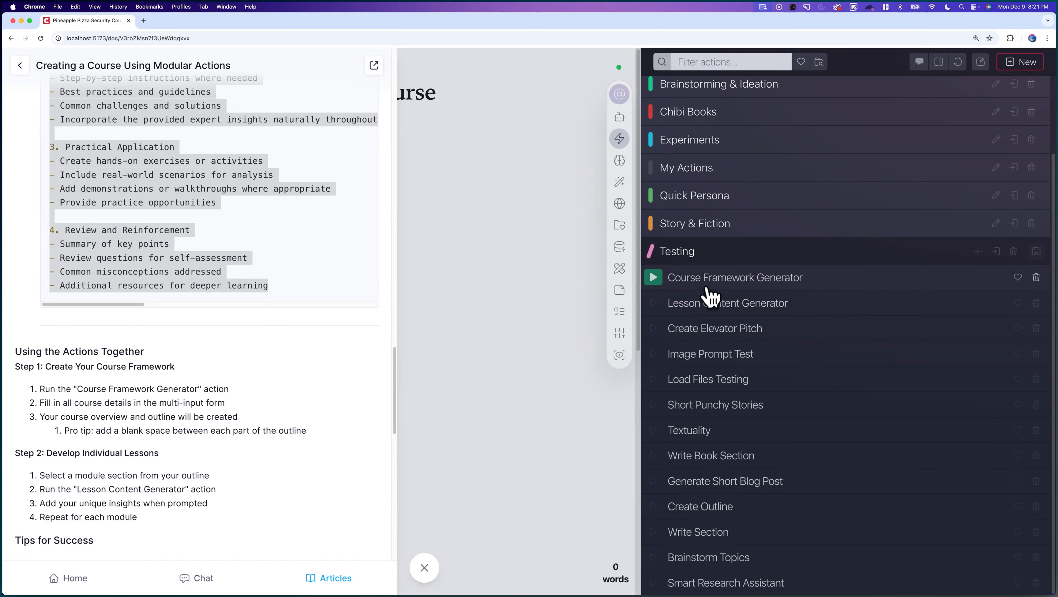
Close the help article and run the Course Framework Generator action in the empty body of the Pineapple Pizza Security Course document.
{"action": "left_click", "coordinate": [204, 356]}
{"action": "scroll", "coordinate": [101, 366], "scroll_direction": "down", "scroll_amount": 4}
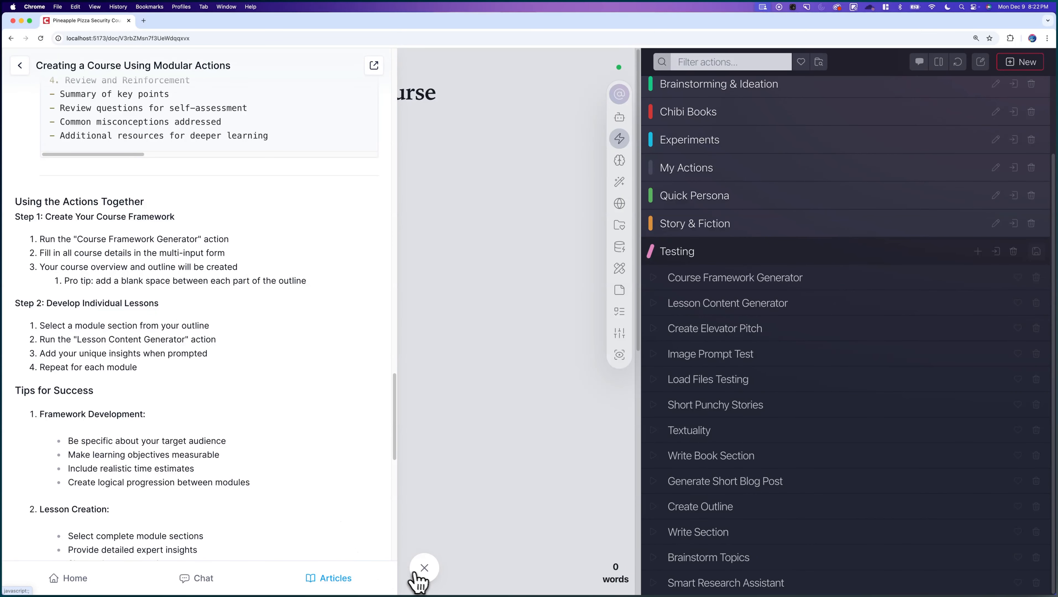
{"action": "left_click", "coordinate": [425, 569]}
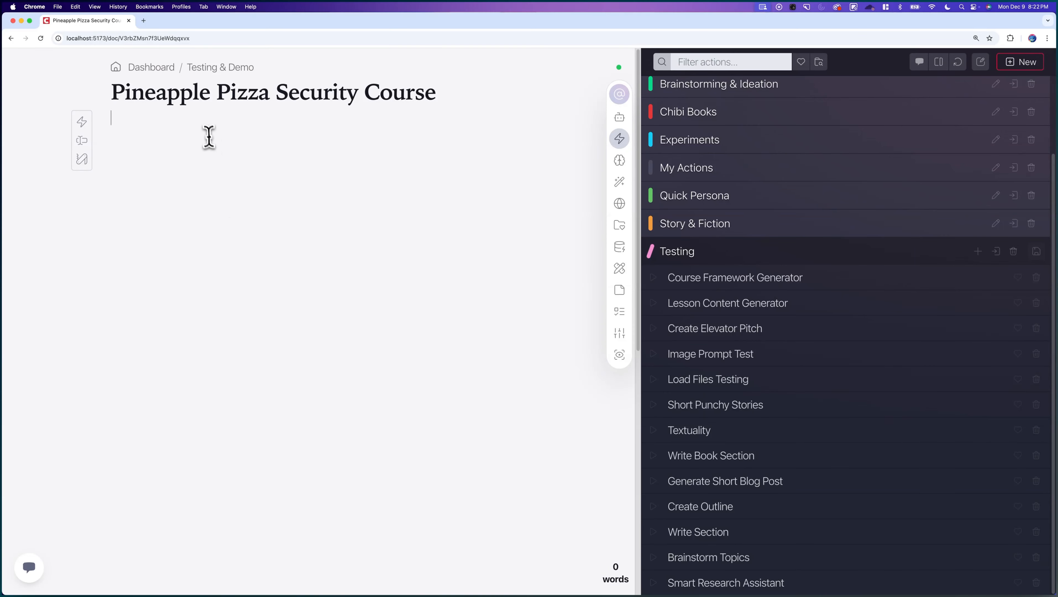
{"action": "left_click", "coordinate": [153, 137]}
{"action": "left_click", "coordinate": [655, 278]}
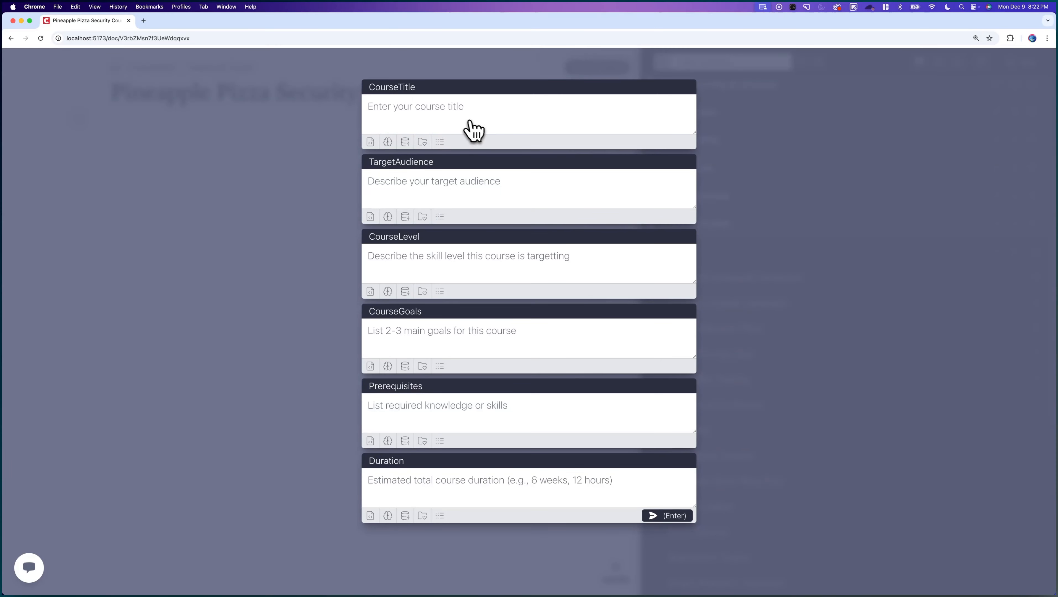
Fill CourseTitle from the Course-Title snippet and TargetAudience from the Course-Audience snippet.
{"action": "left_click", "coordinate": [425, 143]}
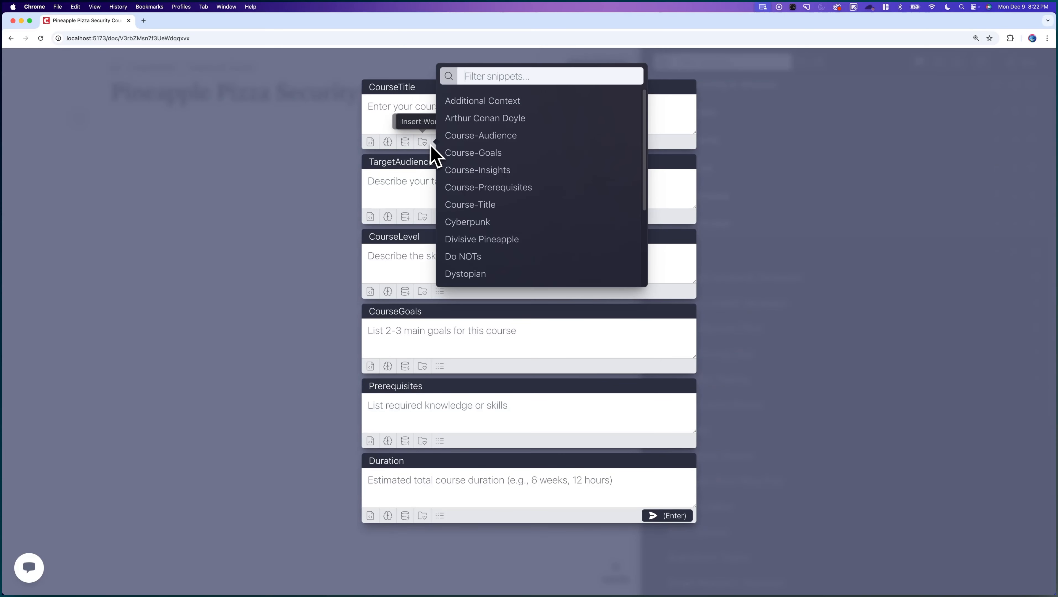
{"action": "left_click", "coordinate": [476, 201]}
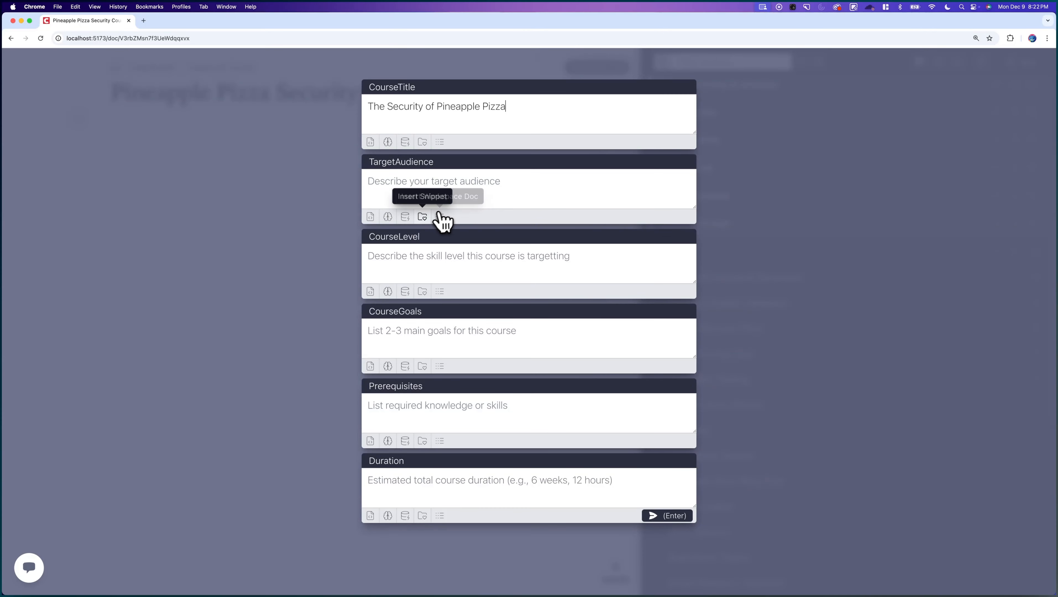
{"action": "left_click", "coordinate": [424, 217]}
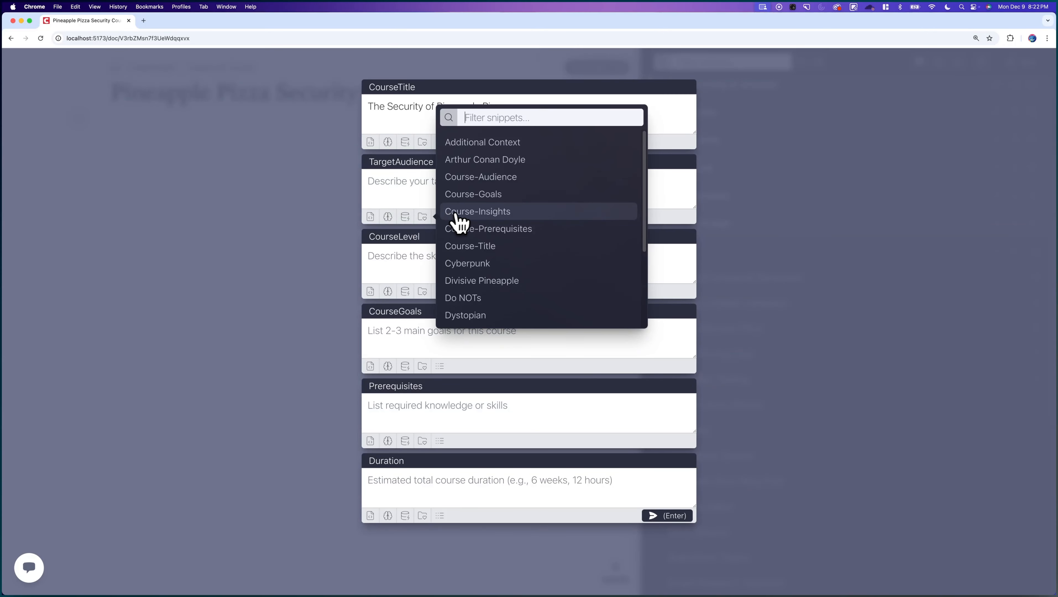
{"action": "left_click", "coordinate": [485, 178]}
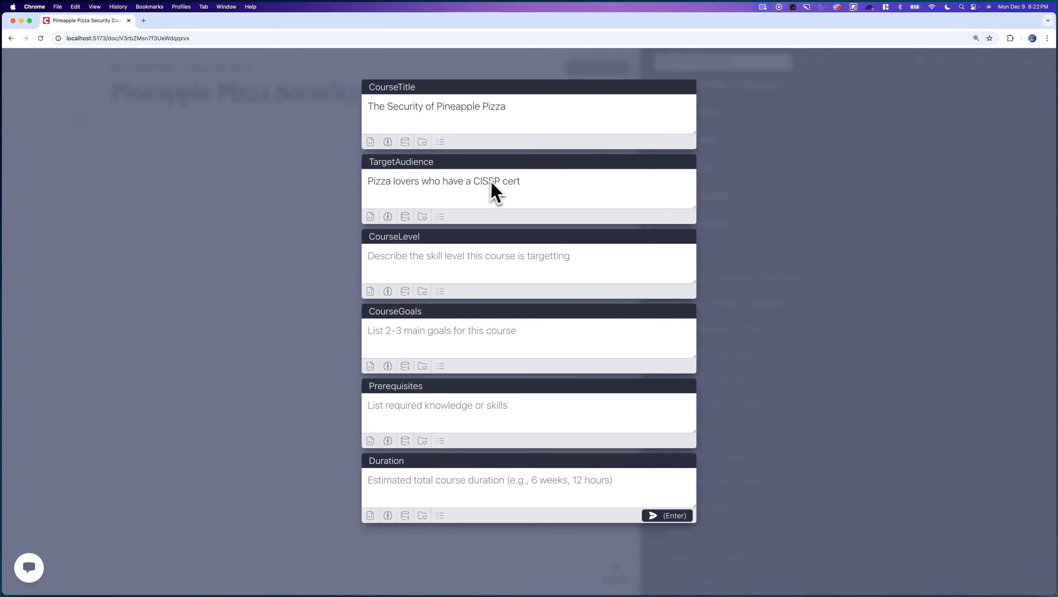
Set CourseLevel to "Intermediate" and fill CourseGoals from the Course-Goals snippet.
{"action": "left_click", "coordinate": [423, 292]}
{"action": "left_click", "coordinate": [394, 258]}
{"action": "type", "text": "Intermediate"}
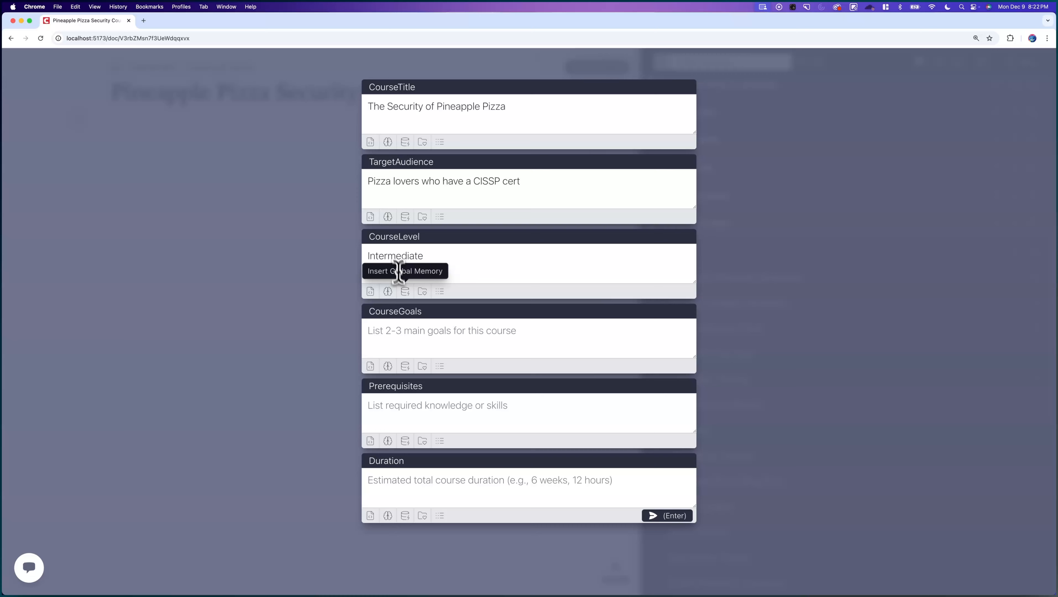
{"action": "left_click", "coordinate": [415, 324]}
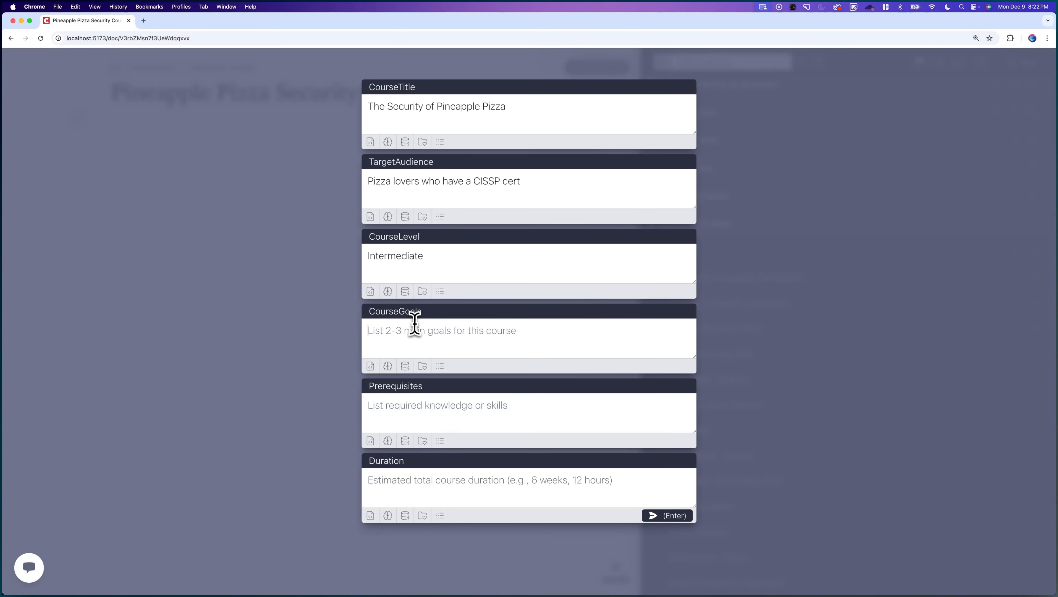
{"action": "left_click", "coordinate": [423, 366]}
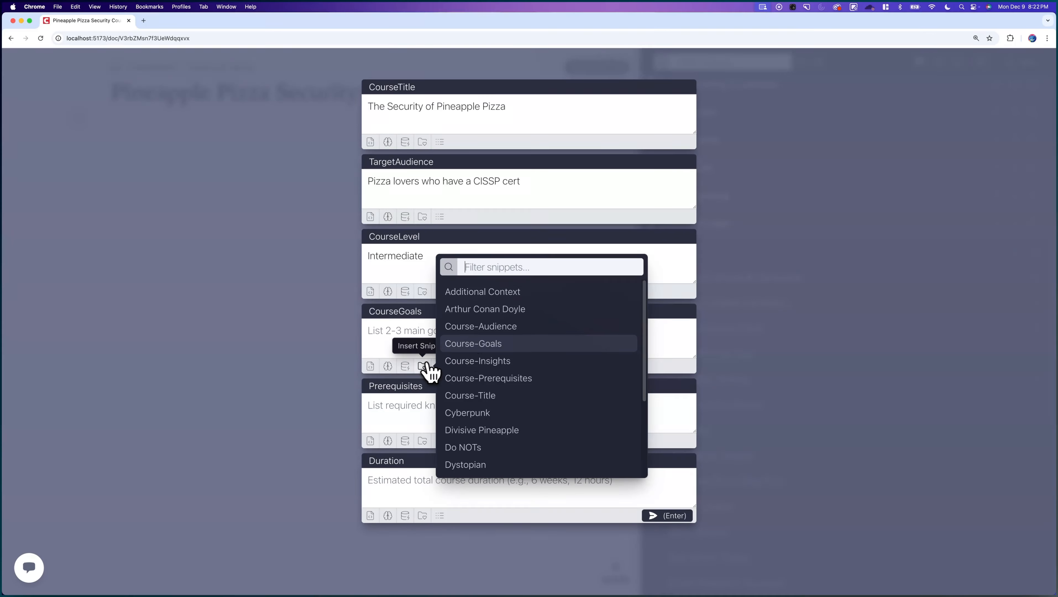
{"action": "left_click", "coordinate": [492, 343]}
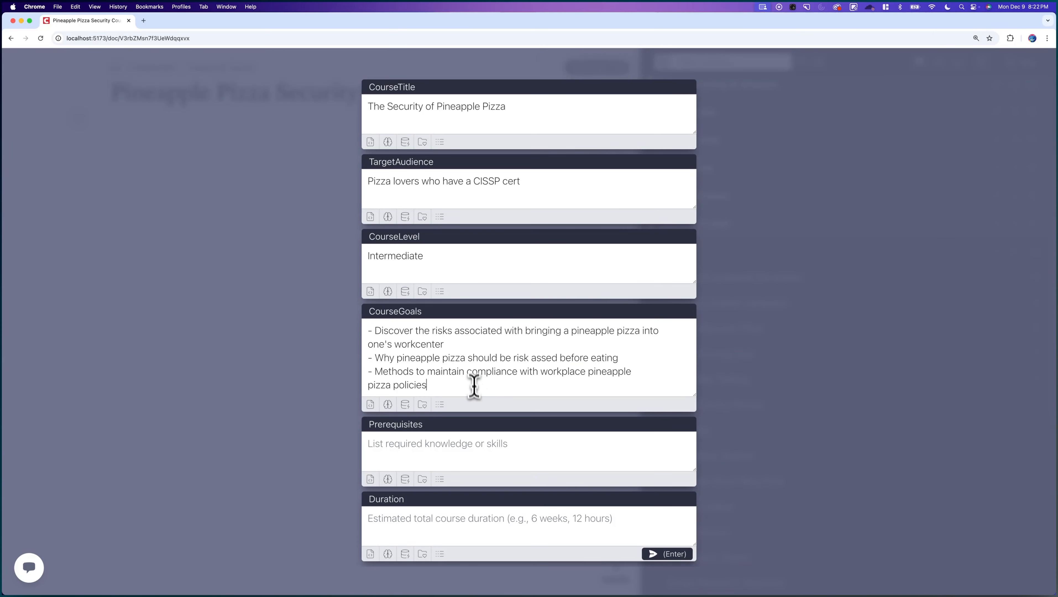
Fill Prerequisites from the Course-Prerequisites snippet, set Duration to "2-hours" and submit the course details to generate the framework.
{"action": "left_click", "coordinate": [426, 480]}
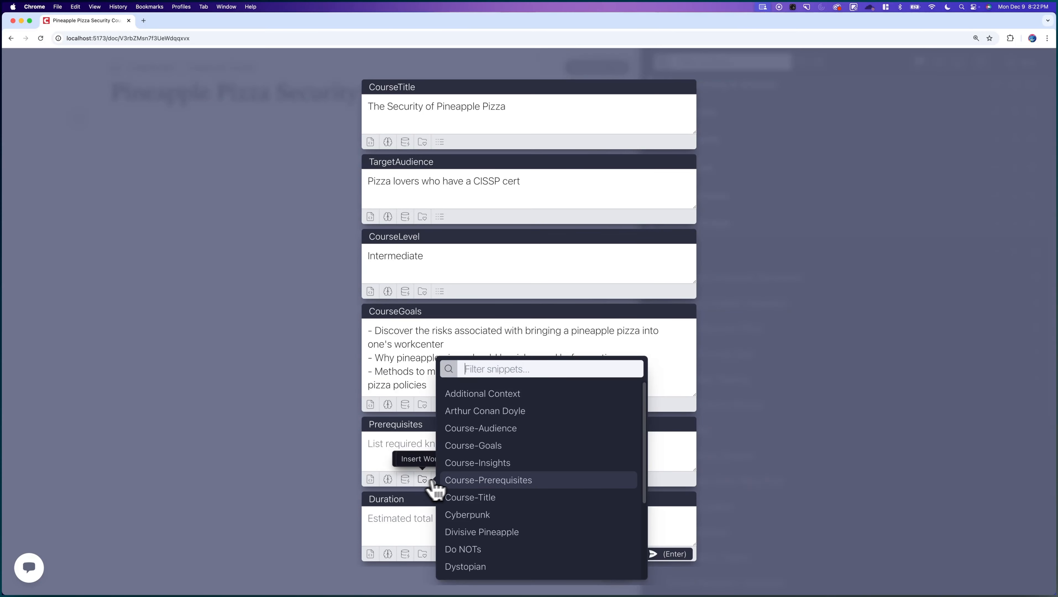
{"action": "left_click", "coordinate": [510, 480]}
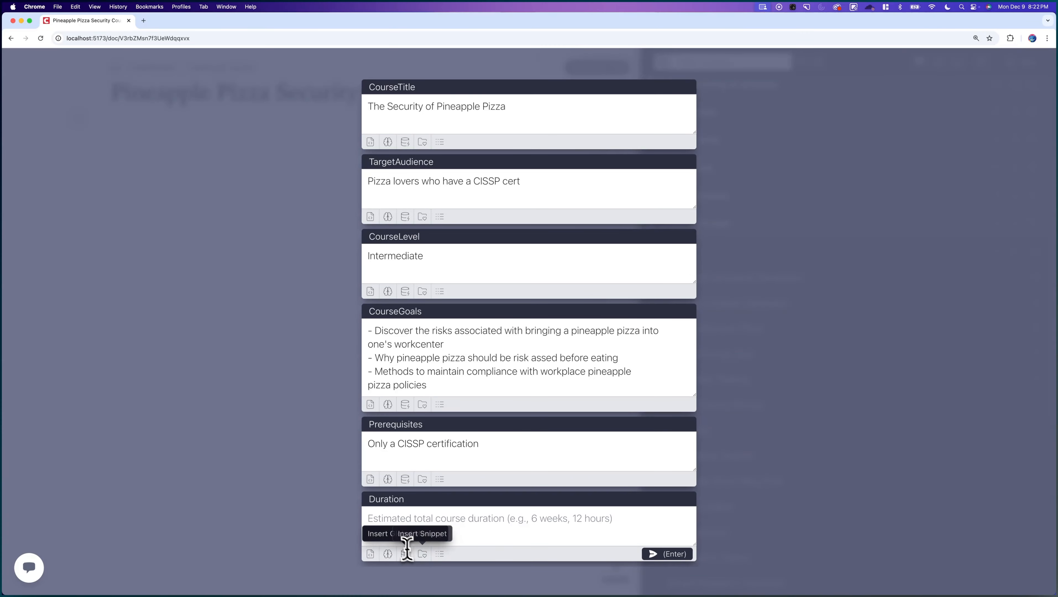
{"action": "type", "text": "2-"}
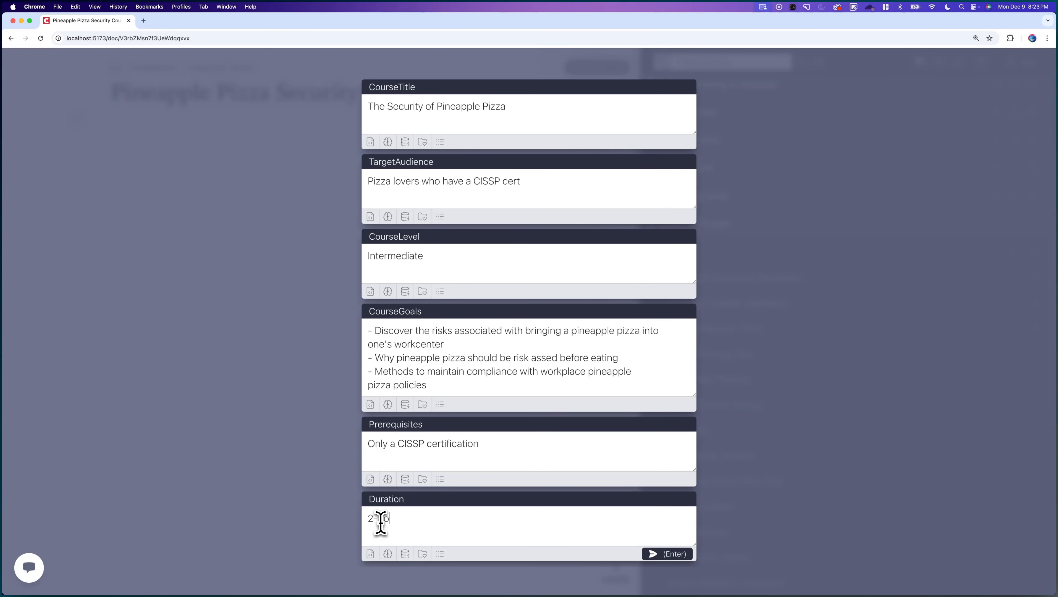
{"action": "type", "text": " hours"}
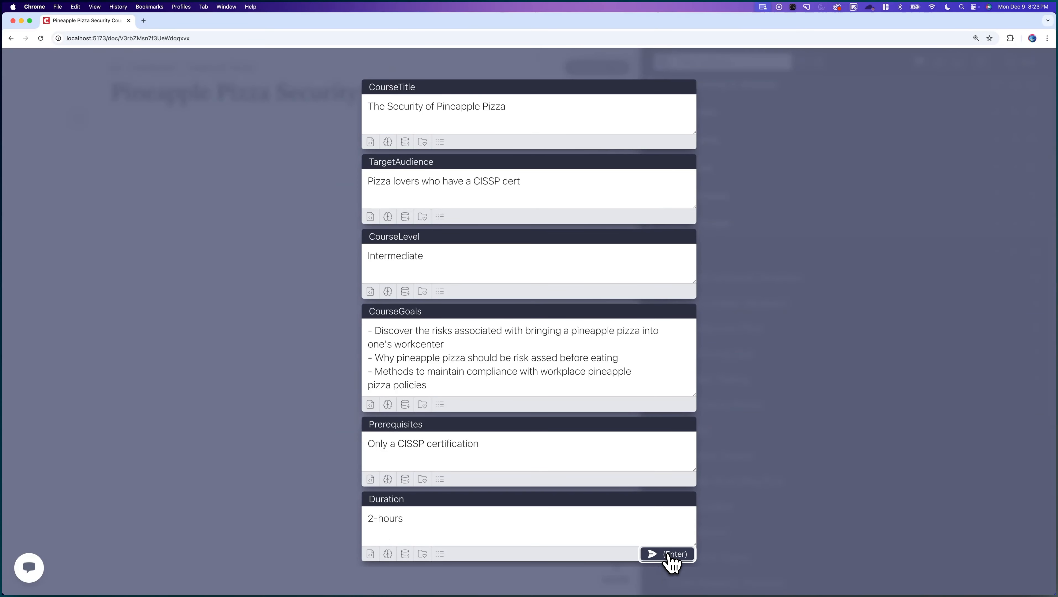
{"action": "left_click", "coordinate": [668, 556]}
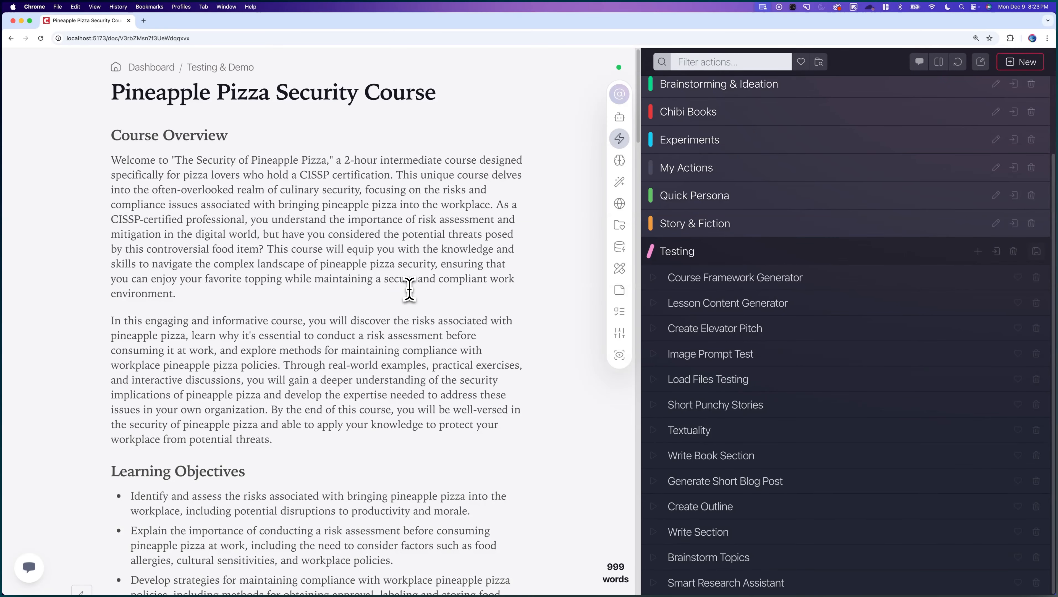
Review the generated course framework from the Course Overview through Module 6.
{"action": "scroll", "coordinate": [357, 197], "scroll_direction": "down", "scroll_amount": 1}
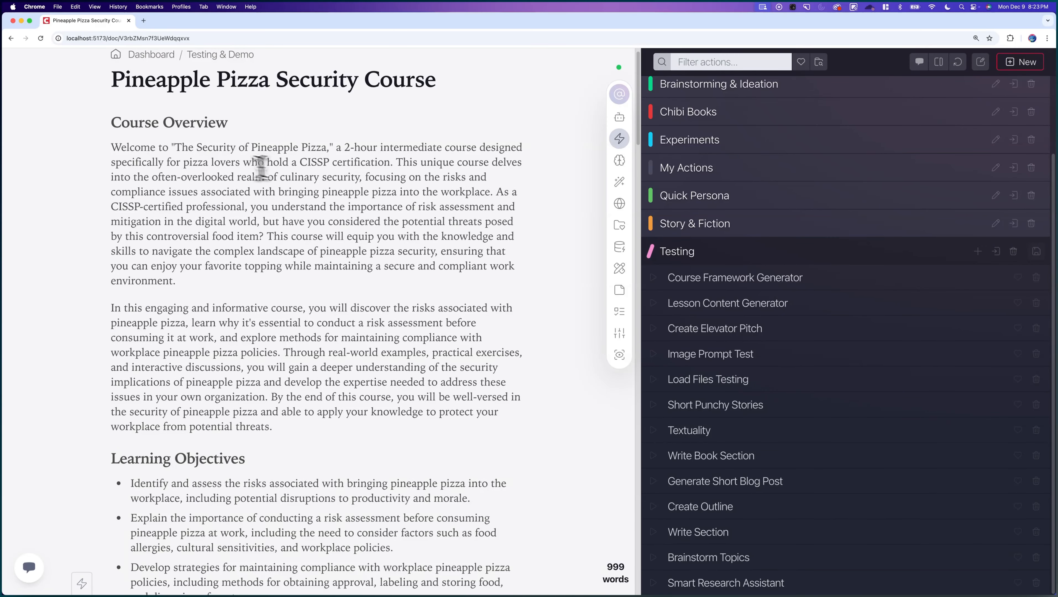
{"action": "scroll", "coordinate": [261, 167], "scroll_direction": "down", "scroll_amount": 15}
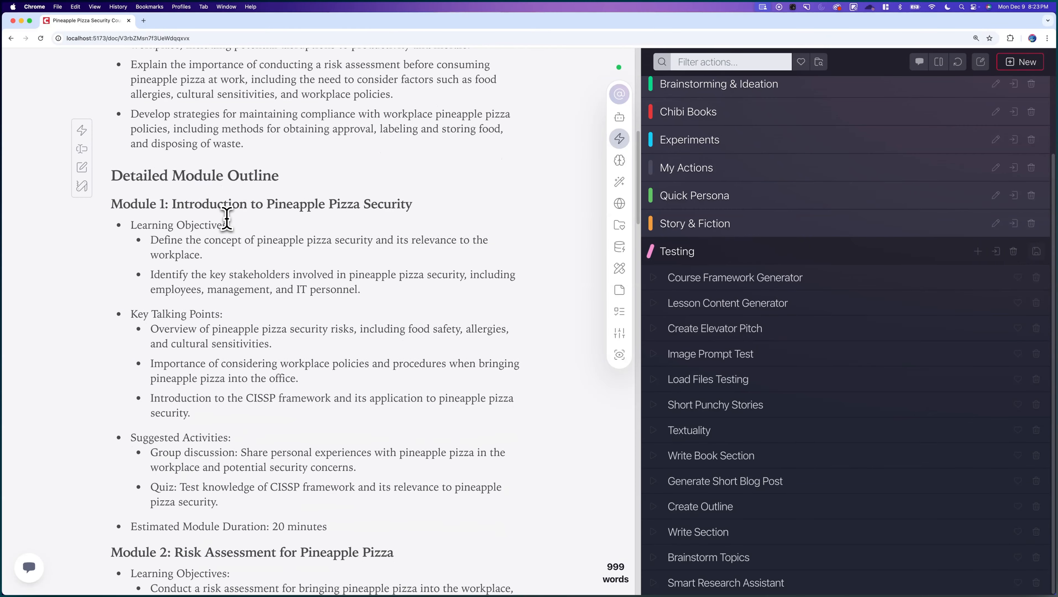
{"action": "scroll", "coordinate": [188, 182], "scroll_direction": "down", "scroll_amount": 8}
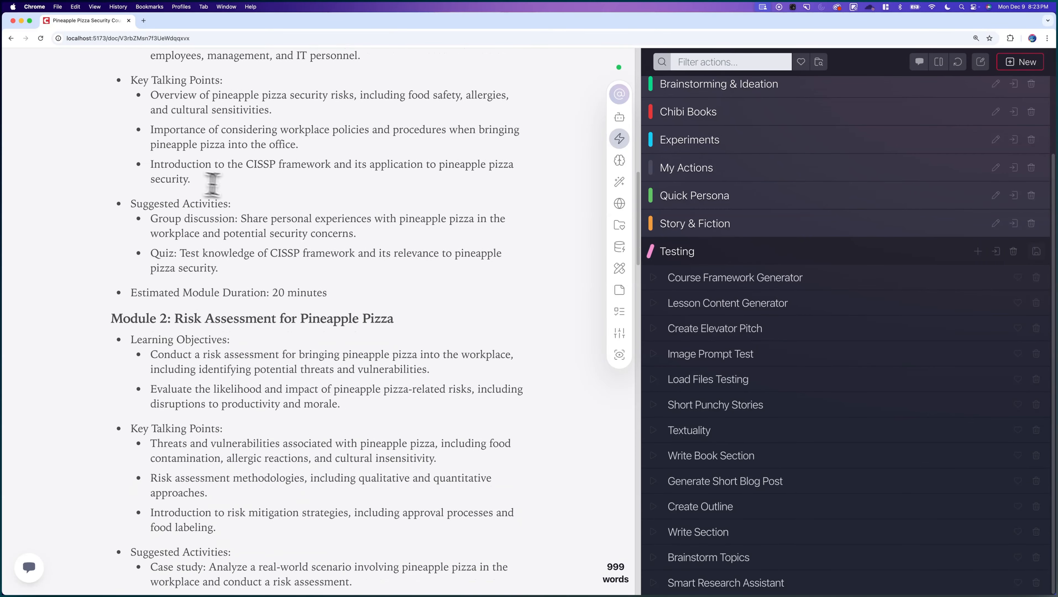
{"action": "scroll", "coordinate": [213, 184], "scroll_direction": "down", "scroll_amount": 20}
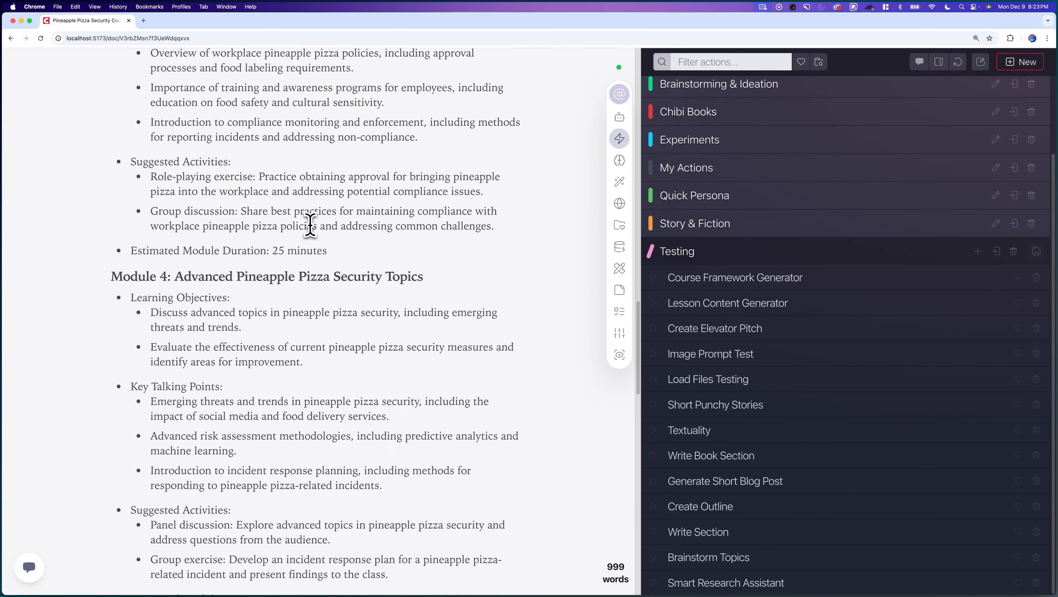
{"action": "scroll", "coordinate": [310, 226], "scroll_direction": "down", "scroll_amount": 20}
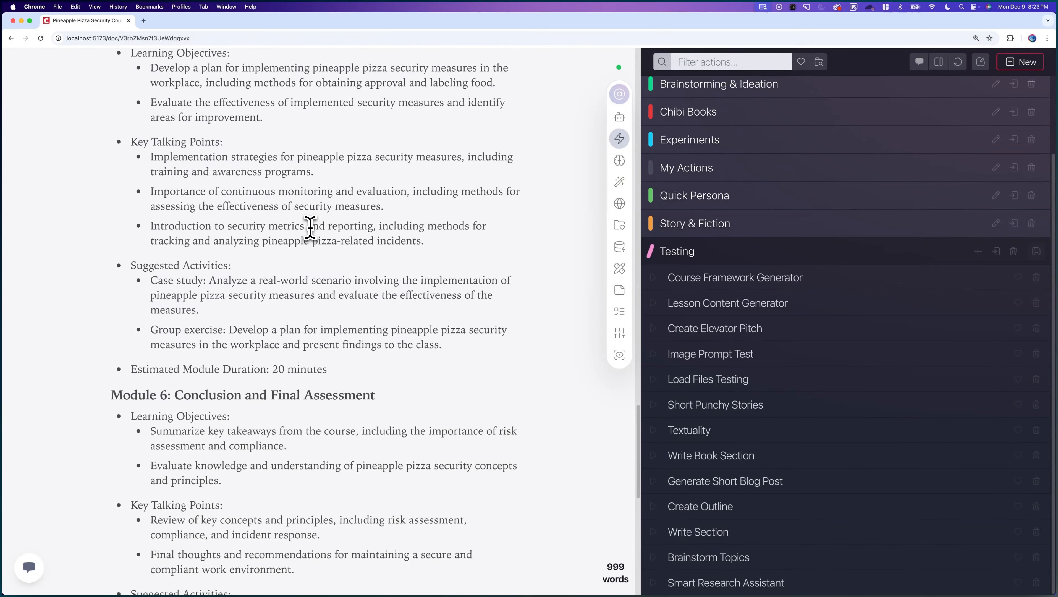
{"action": "scroll", "coordinate": [309, 226], "scroll_direction": "down", "scroll_amount": 10}
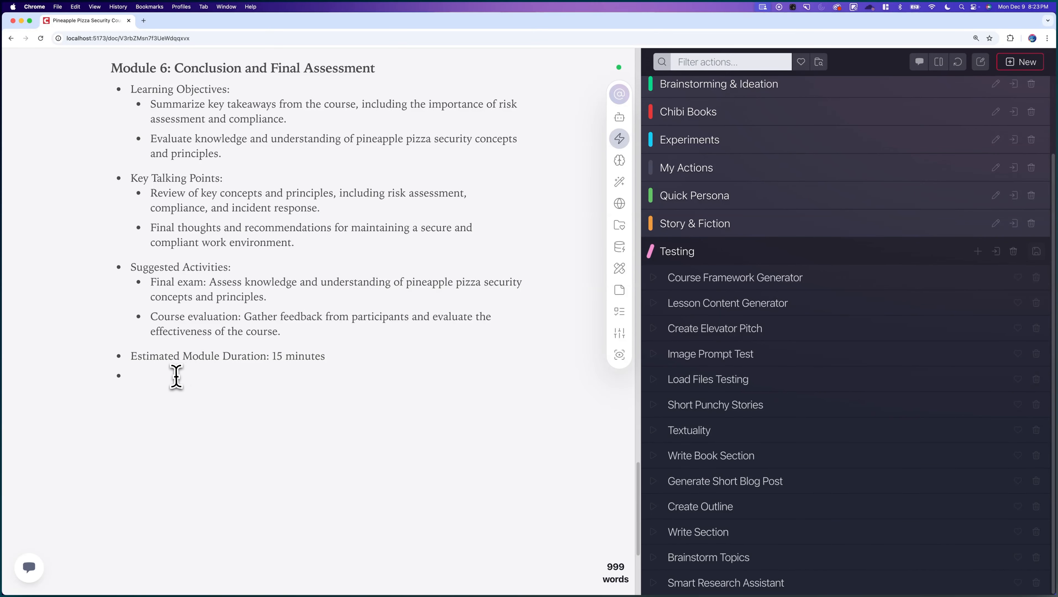
Insert an empty line below the duration line of Module 5 and of Module 3 to separate the modules.
{"action": "scroll", "coordinate": [175, 377], "scroll_direction": "up", "scroll_amount": 9}
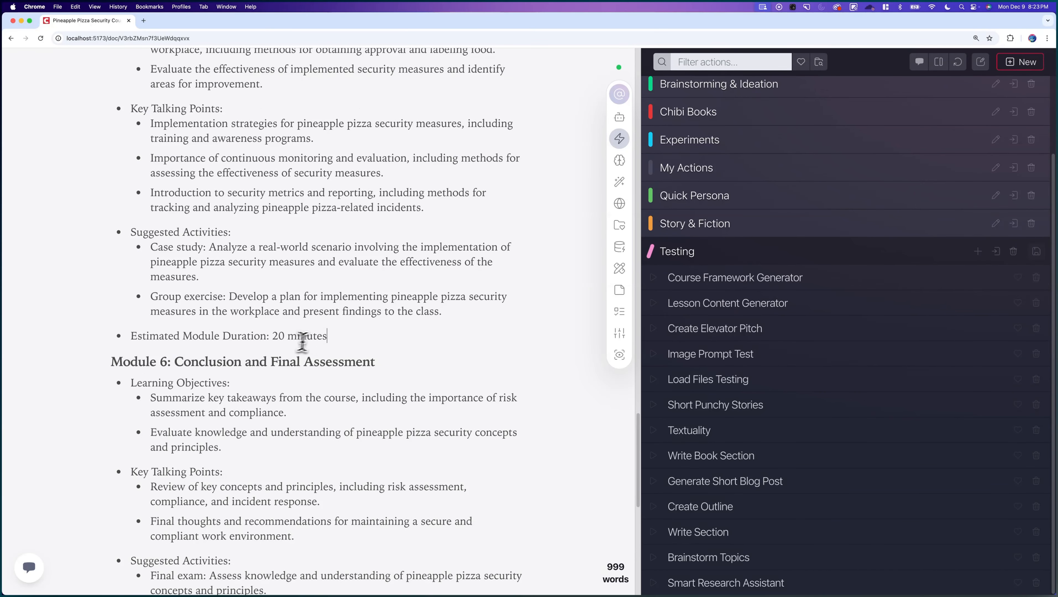
{"action": "key", "text": "Return"}
{"action": "scroll", "coordinate": [337, 341], "scroll_direction": "up", "scroll_amount": 15}
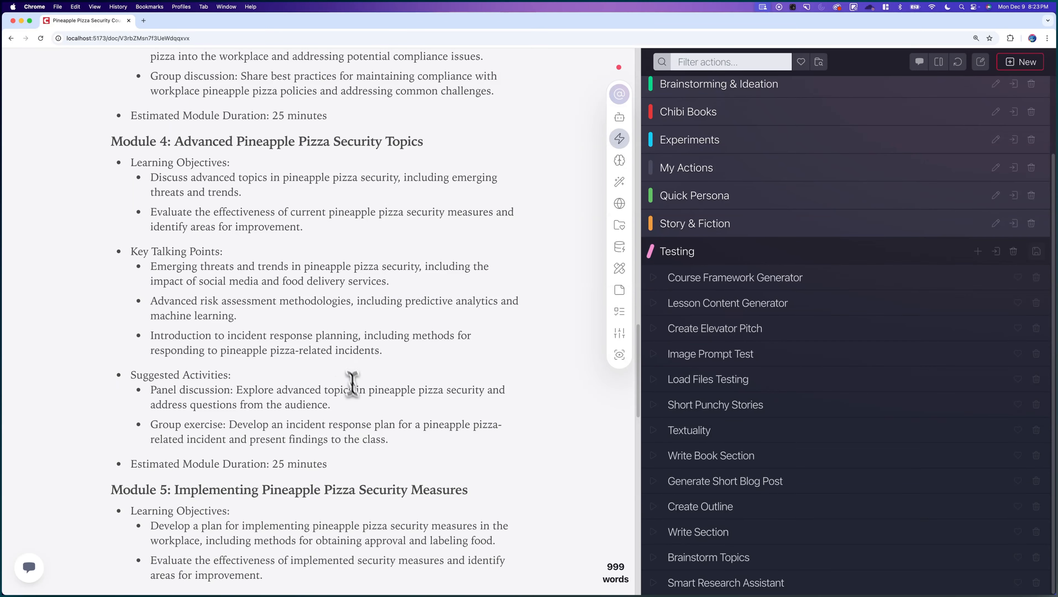
{"action": "scroll", "coordinate": [361, 454], "scroll_direction": "up", "scroll_amount": 7}
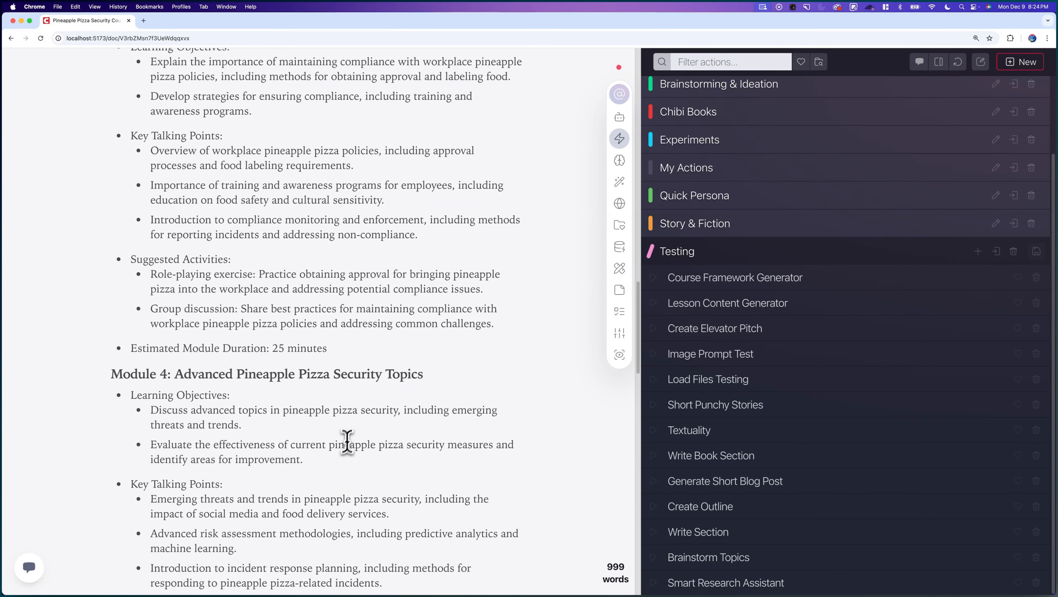
{"action": "key", "text": "Return"}
{"action": "scroll", "coordinate": [356, 357], "scroll_direction": "up", "scroll_amount": 8}
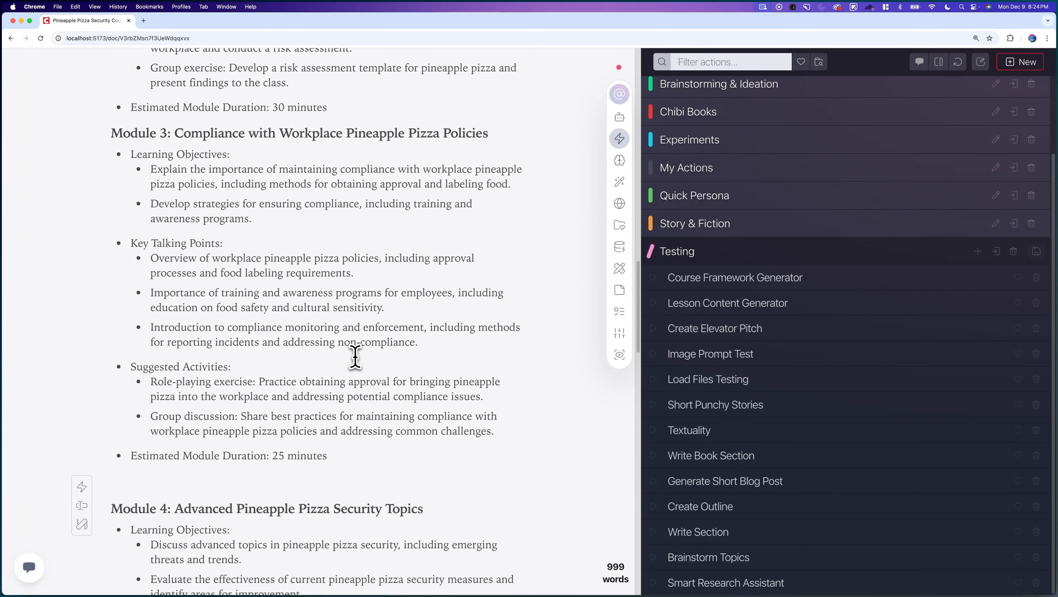
Insert an empty line between Modules 2 and 3 and another between Modules 1 and 2.
{"action": "left_click", "coordinate": [361, 268]}
{"action": "key", "text": "Return"}
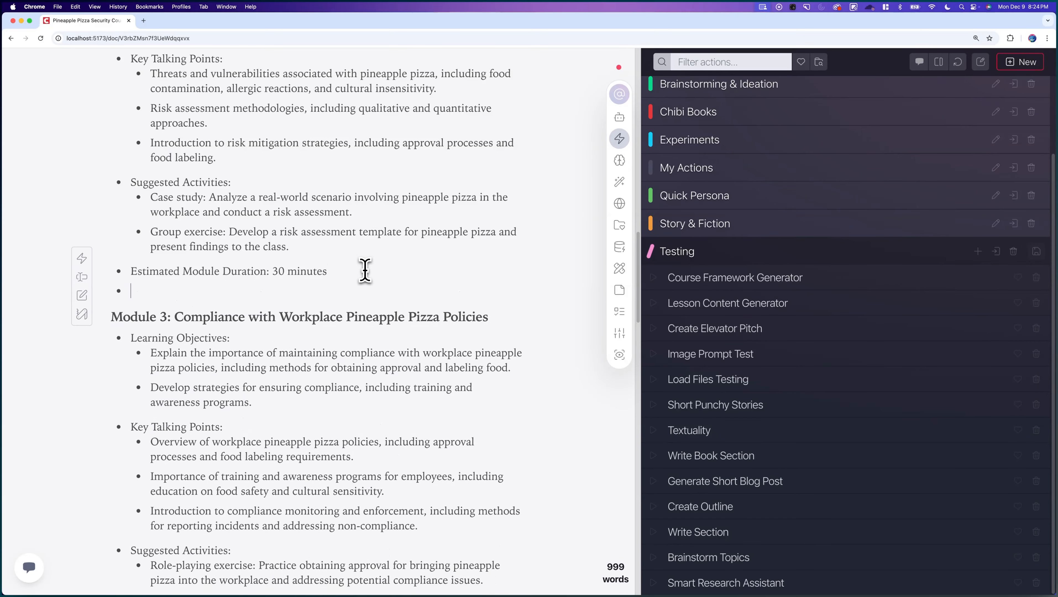
{"action": "key", "text": "Return"}
{"action": "scroll", "coordinate": [349, 301], "scroll_direction": "down", "scroll_amount": 9}
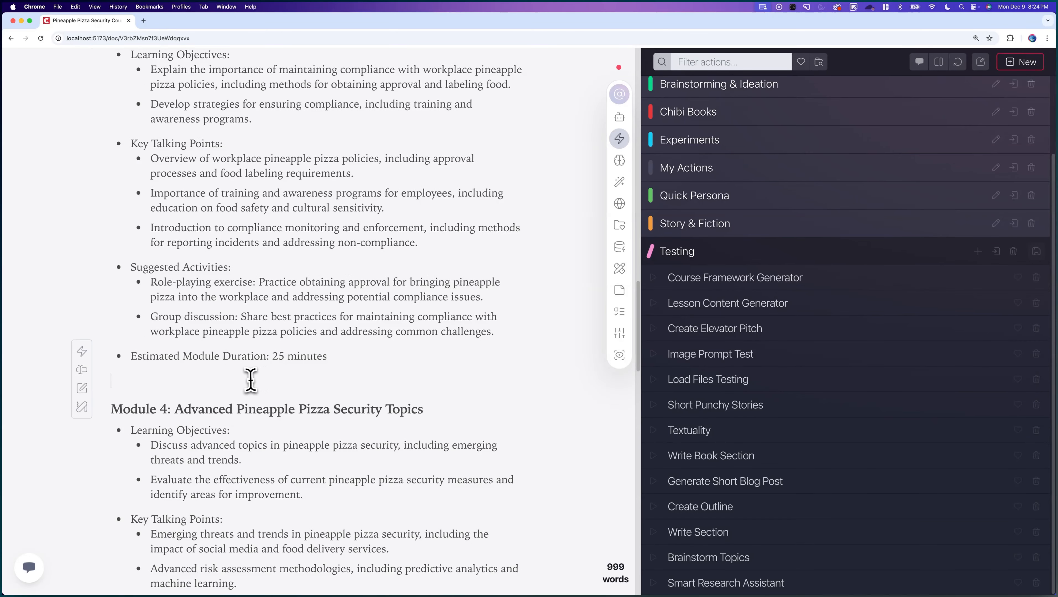
{"action": "scroll", "coordinate": [253, 376], "scroll_direction": "up", "scroll_amount": 15}
{"action": "scroll", "coordinate": [259, 376], "scroll_direction": "up", "scroll_amount": 4}
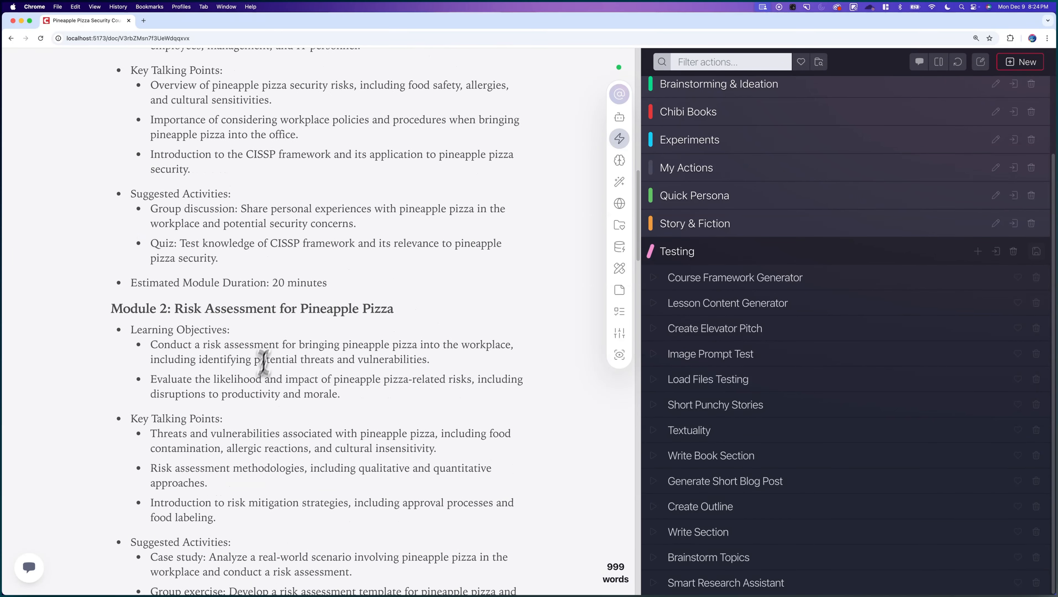
{"action": "left_click", "coordinate": [334, 283]}
{"action": "key", "text": "Return"}
Open the Lesson Content Generator action and check the {{Selection}} variable in its Create Detailed Lesson prompt.
{"action": "scroll", "coordinate": [336, 283], "scroll_direction": "up", "scroll_amount": 10}
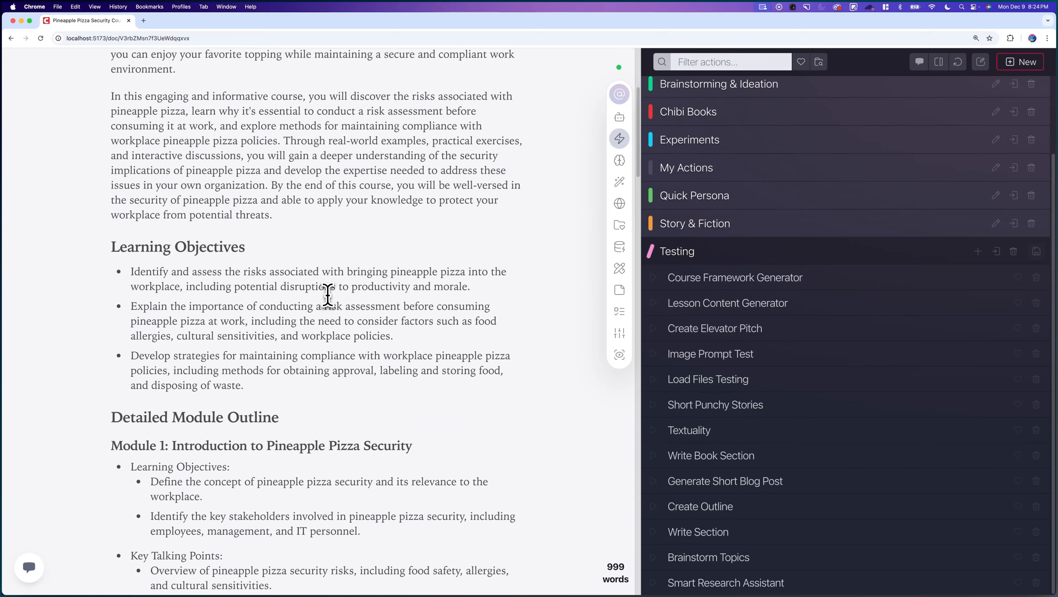
{"action": "scroll", "coordinate": [475, 240], "scroll_direction": "down", "scroll_amount": 4}
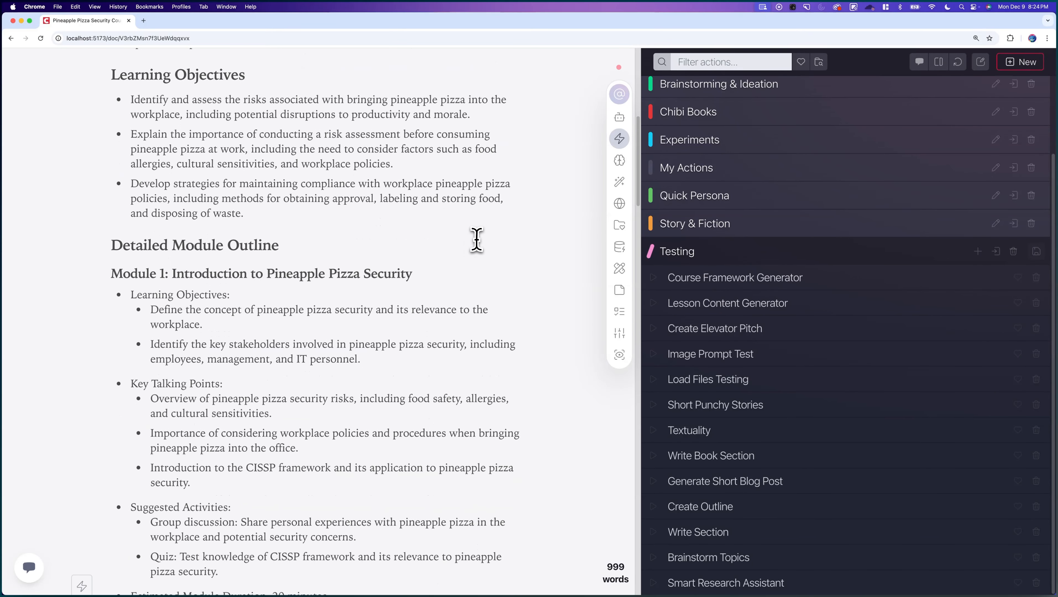
{"action": "scroll", "coordinate": [475, 244], "scroll_direction": "down", "scroll_amount": 2}
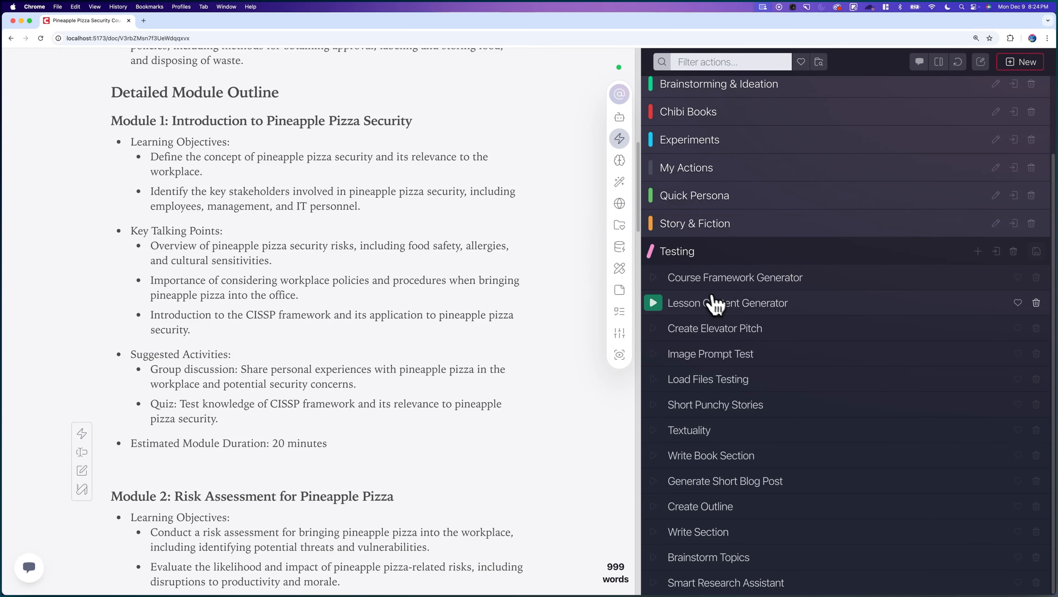
{"action": "left_click", "coordinate": [736, 309]}
{"action": "scroll", "coordinate": [744, 293], "scroll_direction": "up", "scroll_amount": 5}
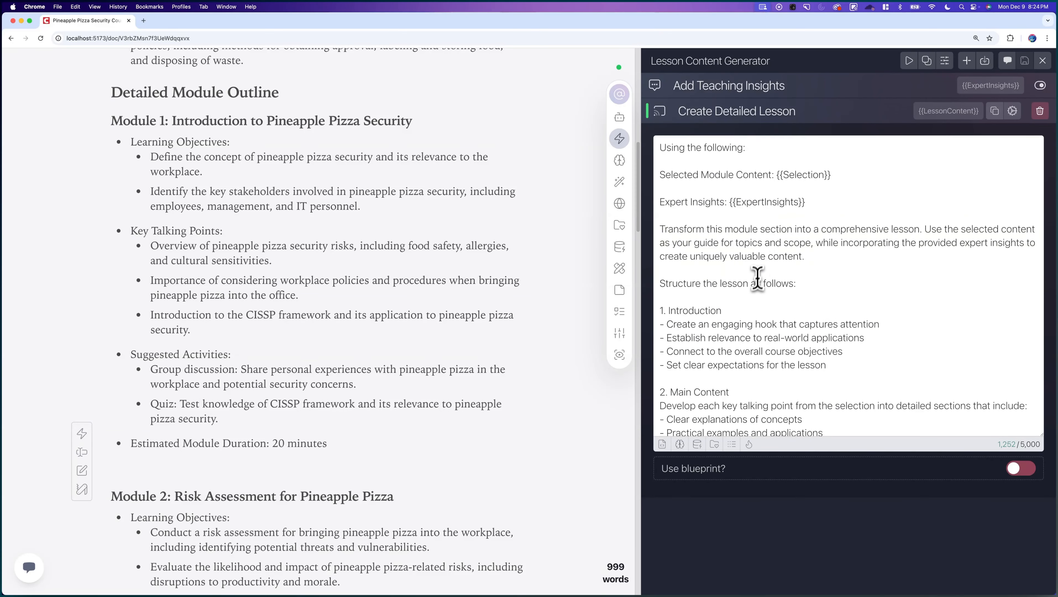
{"action": "left_click_drag", "start_coordinate": [832, 176], "coordinate": [789, 176]}
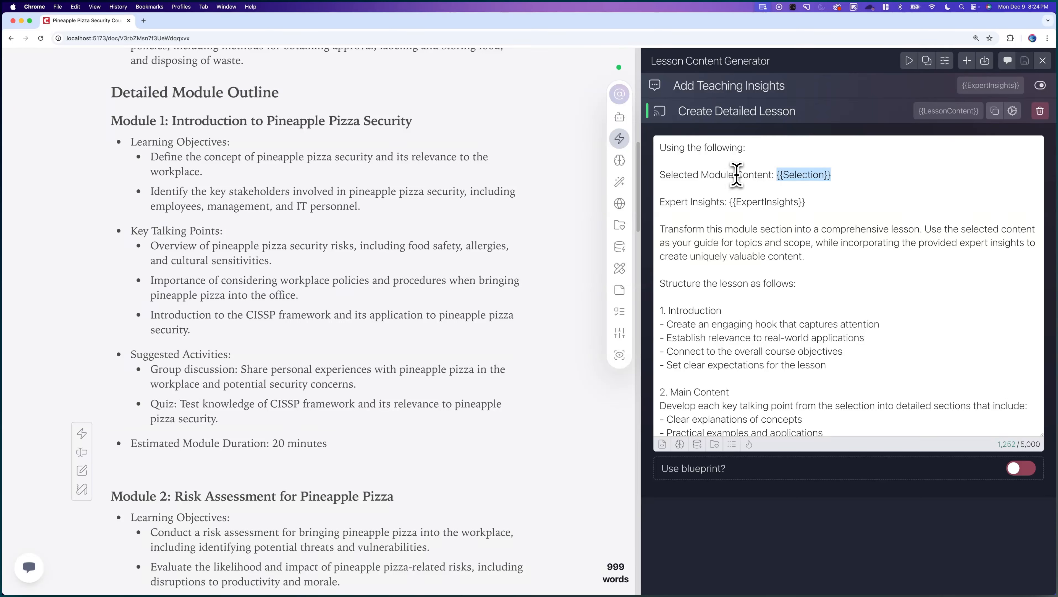
{"action": "left_click", "coordinate": [899, 114]}
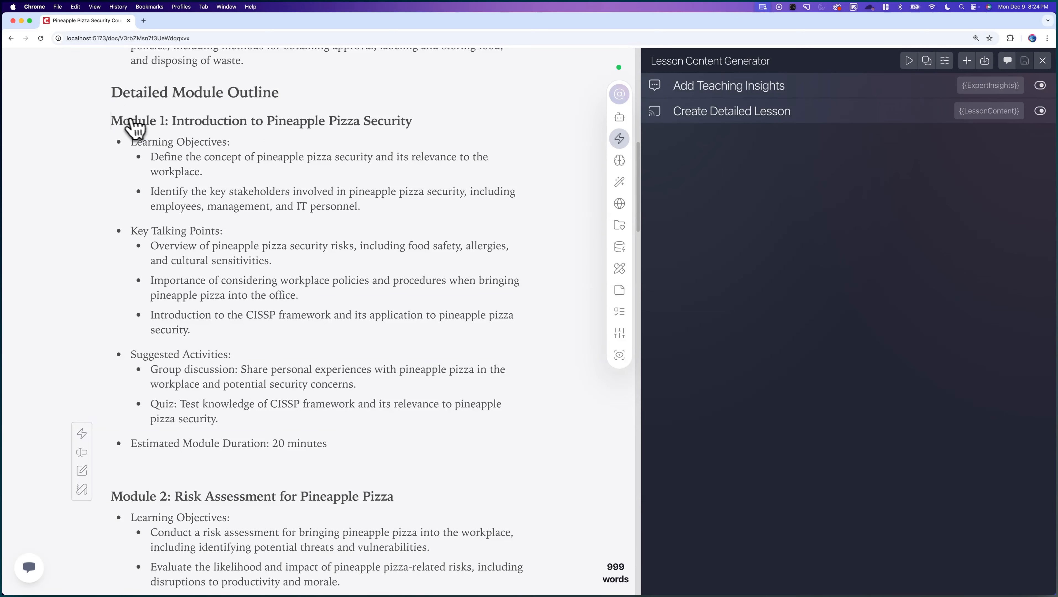
{"action": "left_click_drag", "start_coordinate": [111, 120], "coordinate": [338, 435]}
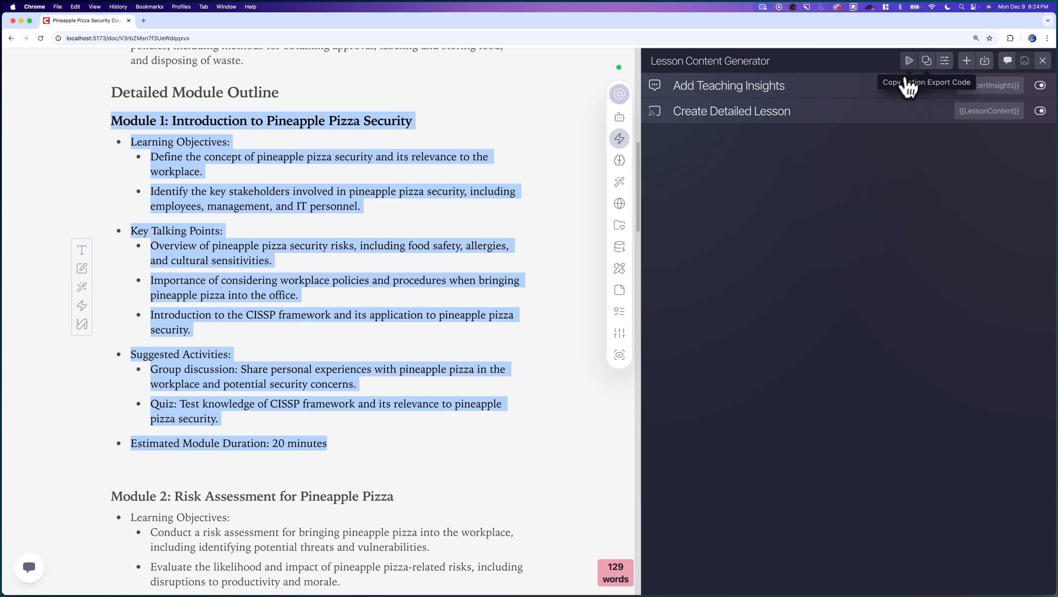
{"action": "left_click", "coordinate": [910, 61]}
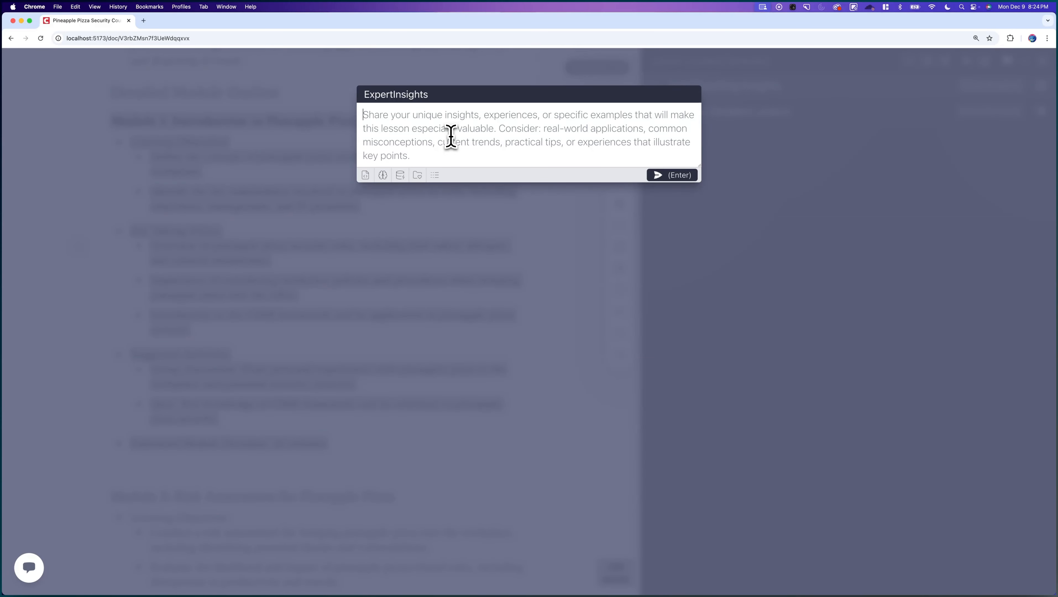
{"action": "key", "text": "Escape"}
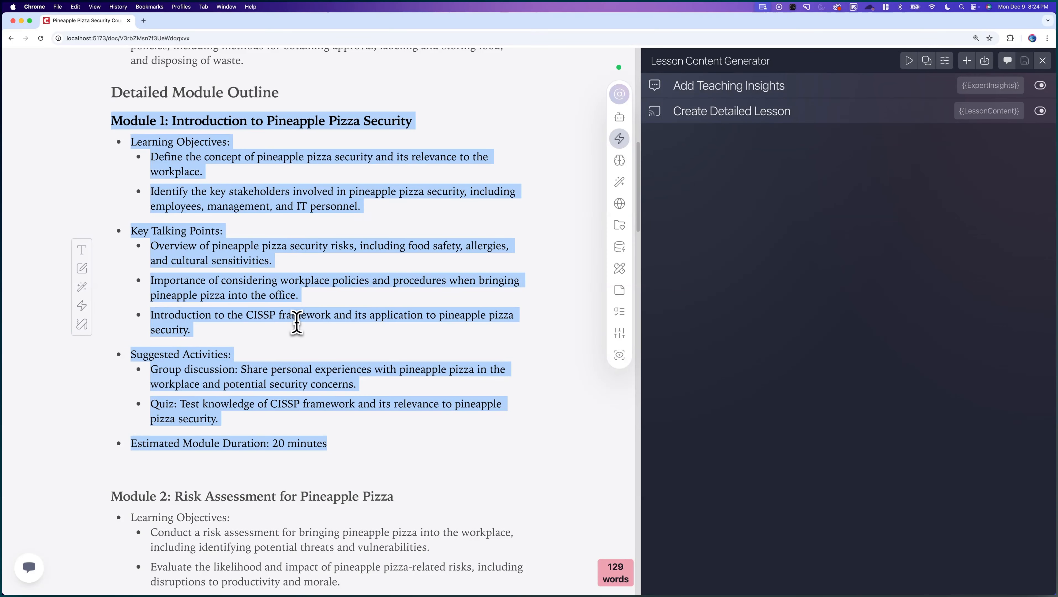
{"action": "left_click", "coordinate": [306, 325]}
Run the Lesson Content Generator on the whole Module 1 section, filling ExpertInsights from the Course-Insights snippet.
{"action": "left_click_drag", "start_coordinate": [330, 444], "coordinate": [99, 118]}
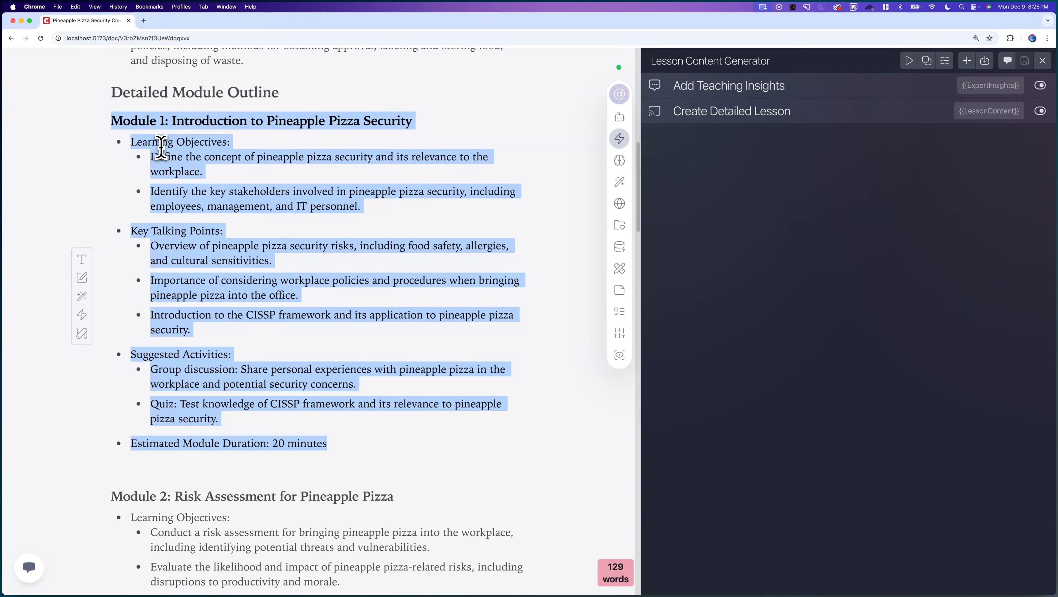
{"action": "mouse_move", "coordinate": [333, 442]}
{"action": "left_mouse_down"}
{"action": "mouse_move", "coordinate": [269, 213]}
{"action": "mouse_move", "coordinate": [116, 119]}
{"action": "mouse_move", "coordinate": [91, 120]}
{"action": "left_mouse_up"}
{"action": "left_click", "coordinate": [908, 61]}
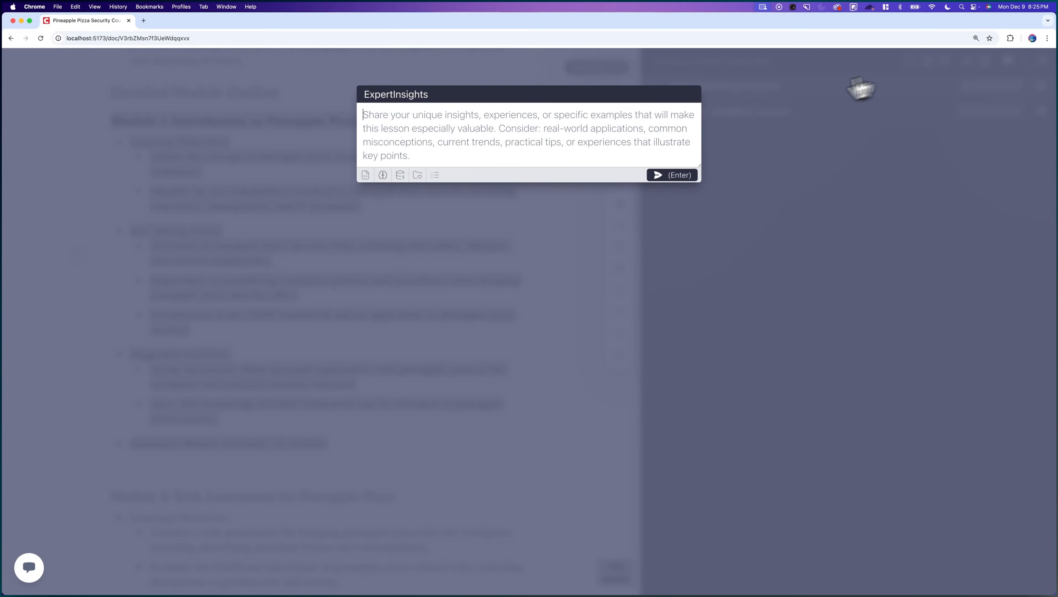
{"action": "left_click", "coordinate": [419, 177]}
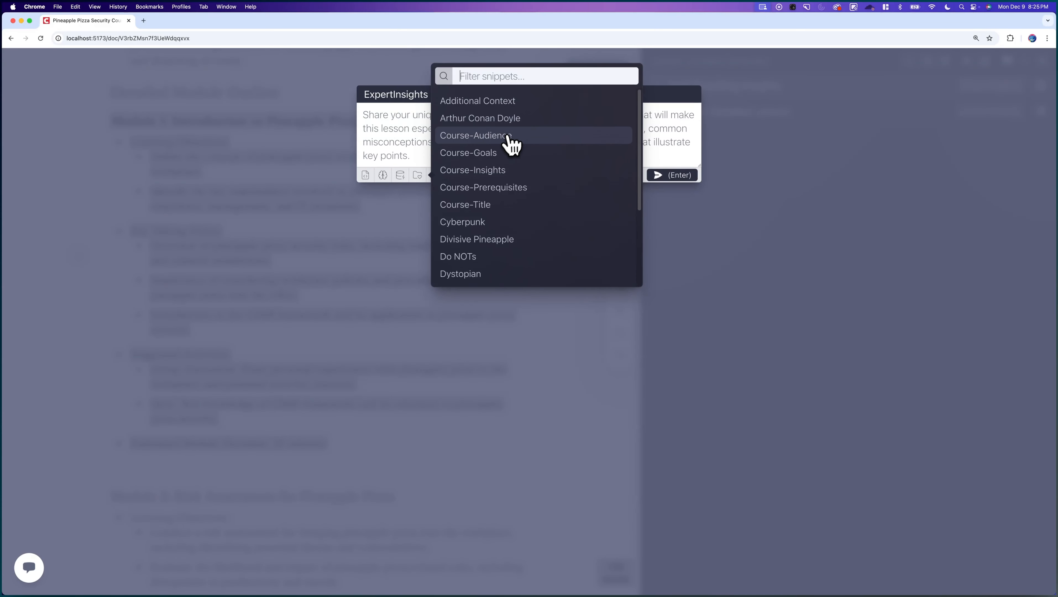
{"action": "left_click", "coordinate": [505, 171]}
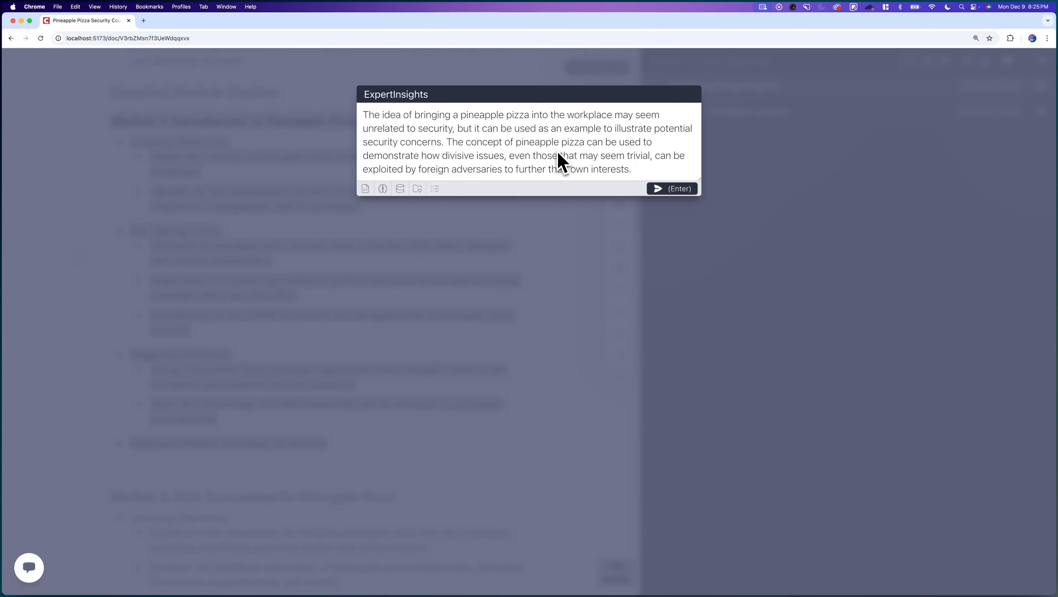
{"action": "left_click", "coordinate": [665, 191]}
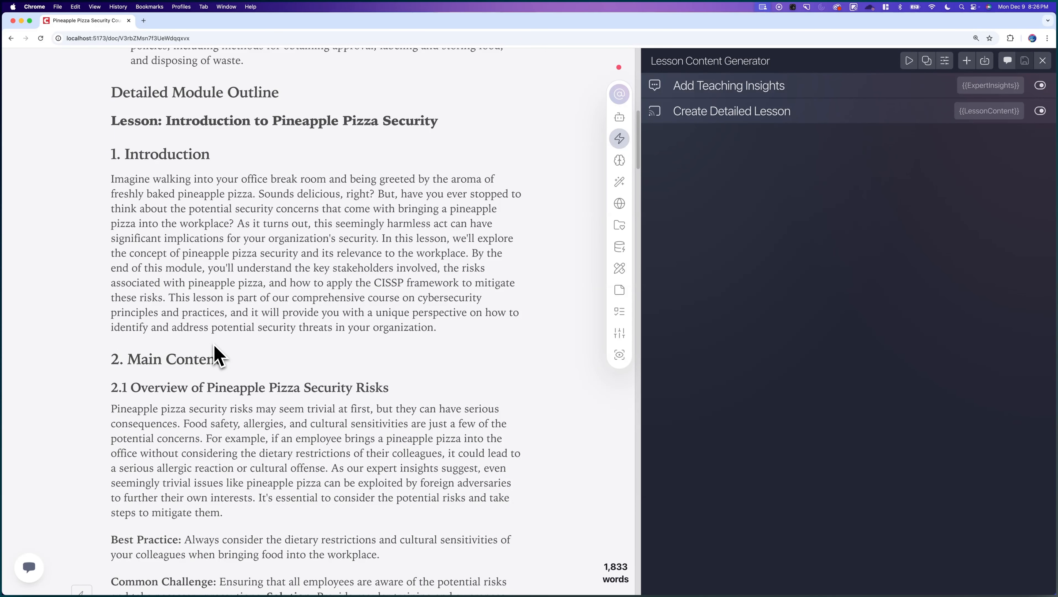
Read the generated Module 1 lesson from its introduction through main content sections 2.1 to 2.3.
{"action": "scroll", "coordinate": [220, 343], "scroll_direction": "down", "scroll_amount": 2}
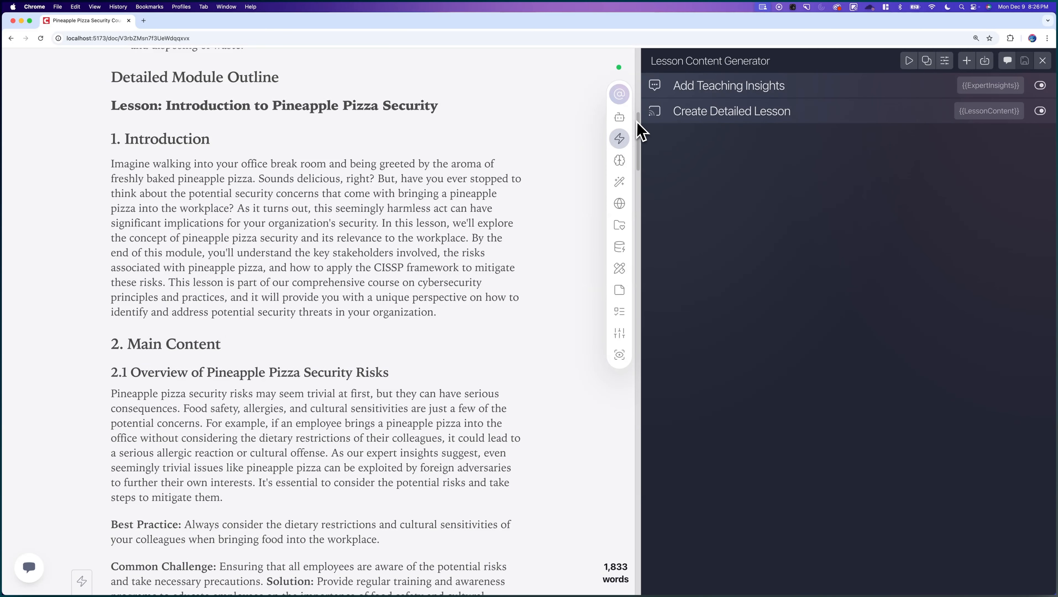
{"action": "scroll", "coordinate": [643, 136], "scroll_direction": "down", "scroll_amount": 3}
{"action": "scroll", "coordinate": [642, 136], "scroll_direction": "down", "scroll_amount": 5}
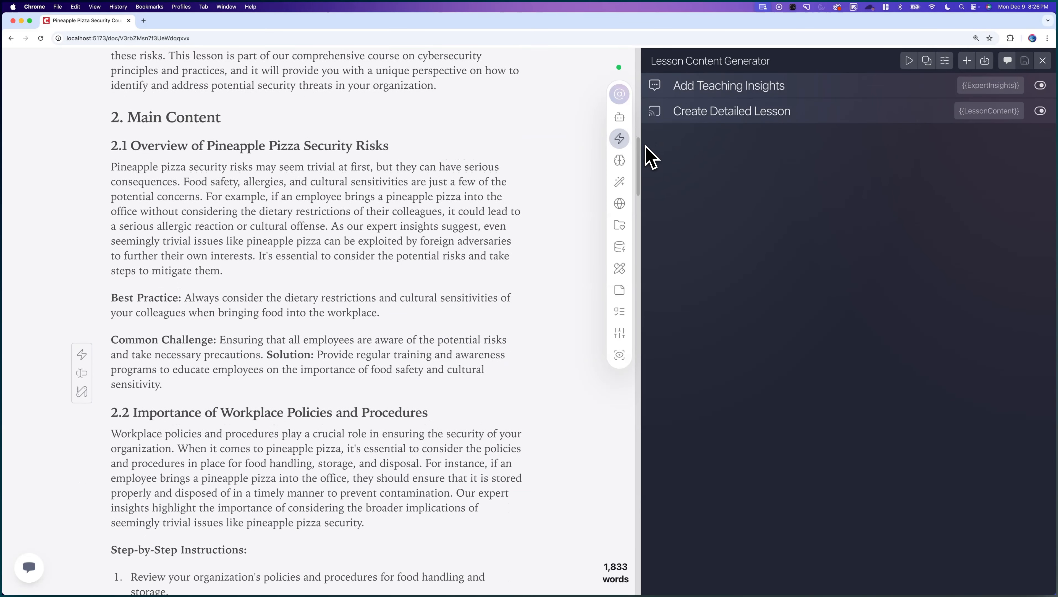
{"action": "scroll", "coordinate": [648, 156], "scroll_direction": "down", "scroll_amount": 2}
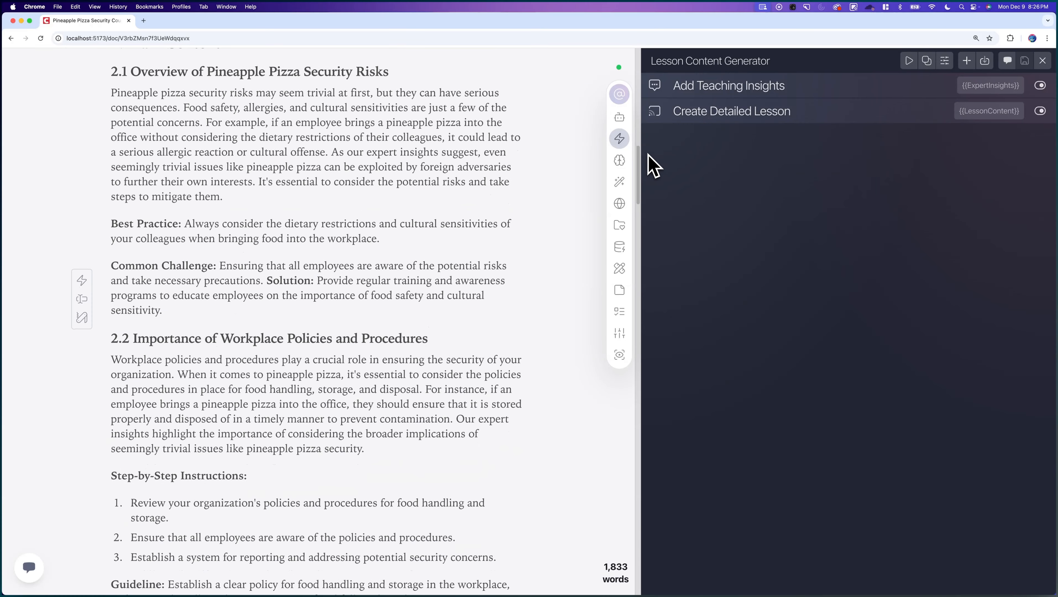
{"action": "scroll", "coordinate": [648, 155], "scroll_direction": "up", "scroll_amount": 2}
{"action": "scroll", "coordinate": [655, 165], "scroll_direction": "down", "scroll_amount": 5}
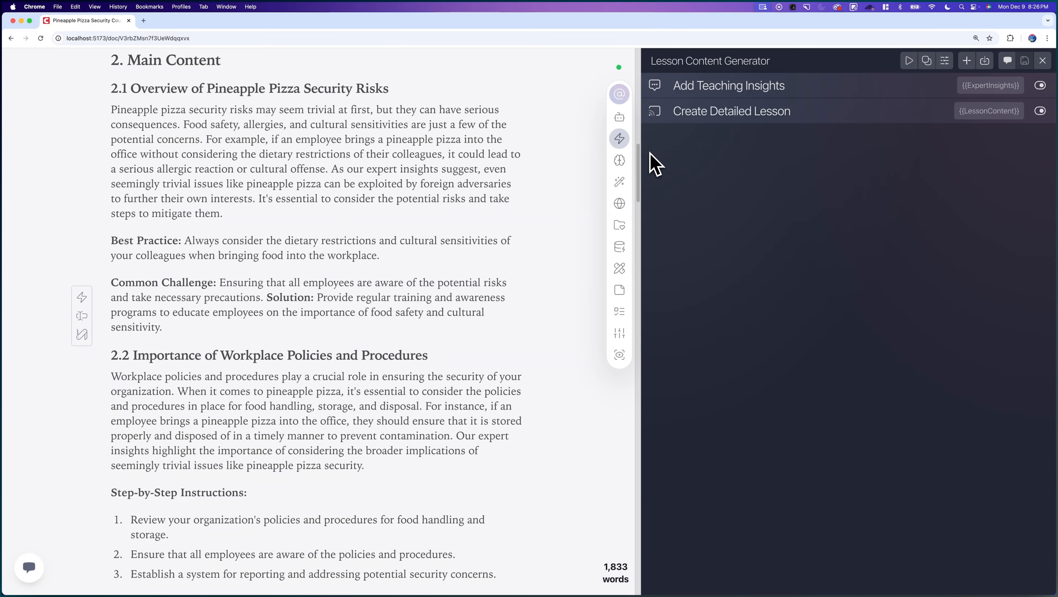
{"action": "scroll", "coordinate": [656, 166], "scroll_direction": "down", "scroll_amount": 6}
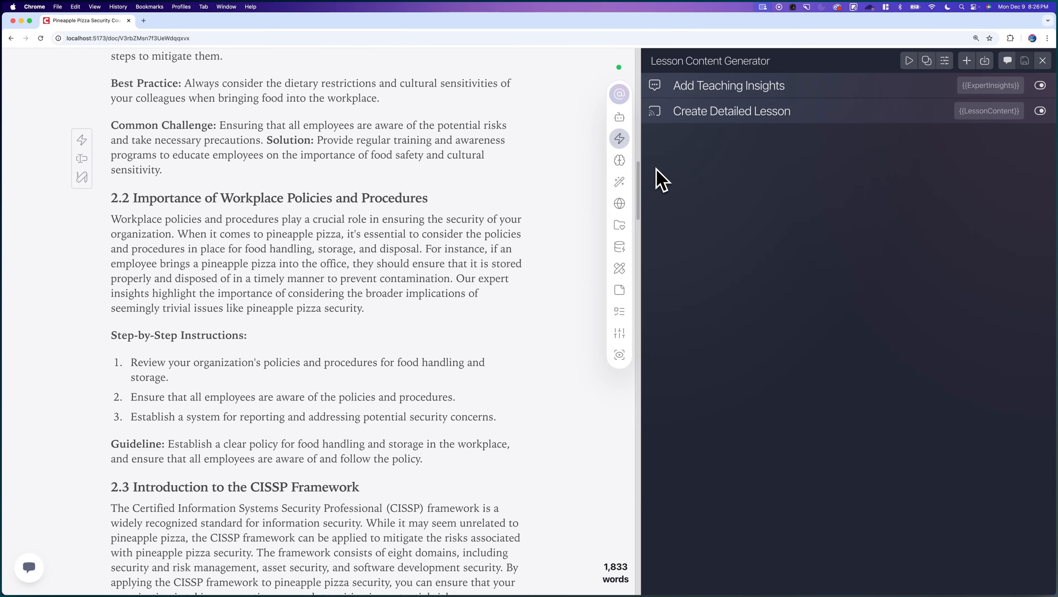
{"action": "scroll", "coordinate": [666, 183], "scroll_direction": "down", "scroll_amount": 1}
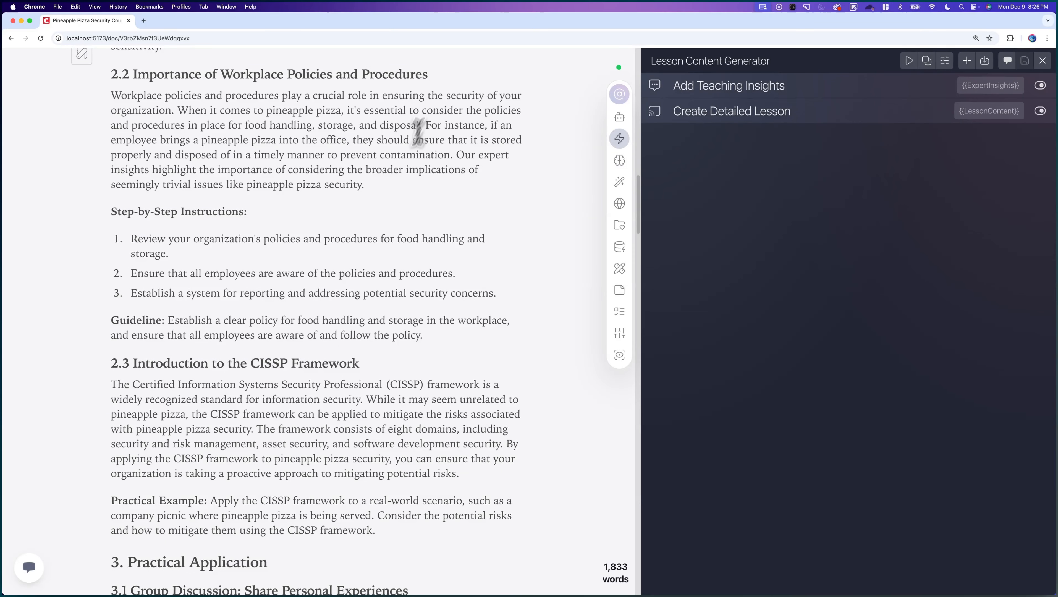
{"action": "scroll", "coordinate": [345, 245], "scroll_direction": "down", "scroll_amount": 2}
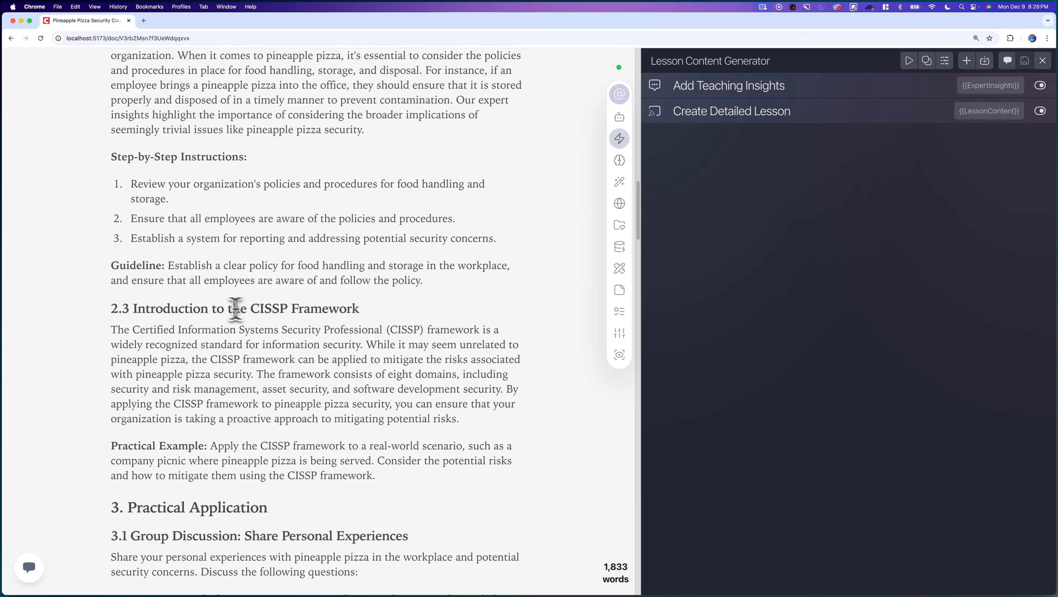
{"action": "scroll", "coordinate": [368, 312], "scroll_direction": "down", "scroll_amount": 2}
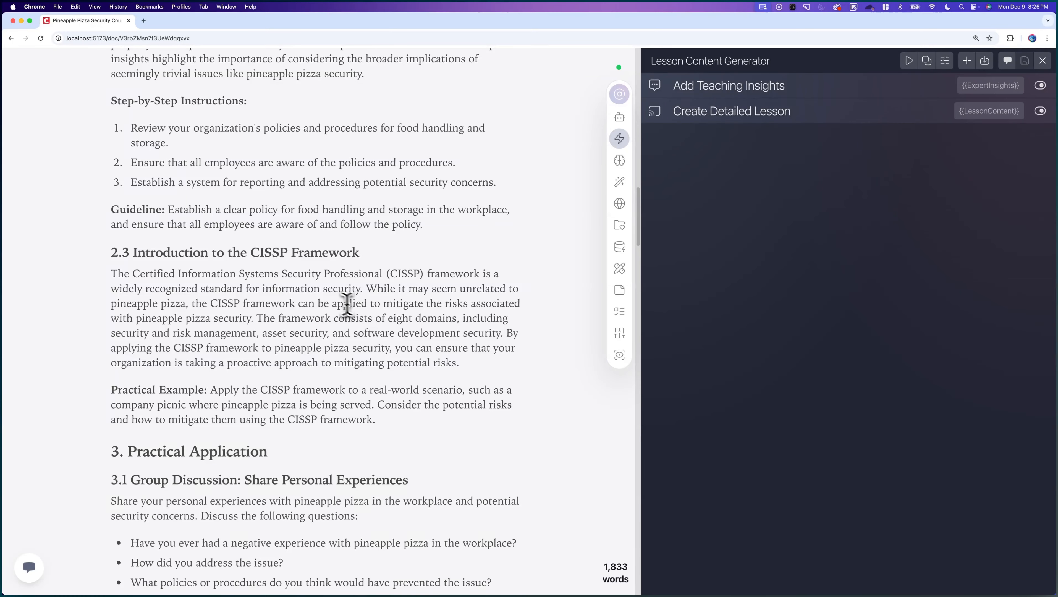
{"action": "scroll", "coordinate": [345, 303], "scroll_direction": "down", "scroll_amount": 8}
{"action": "scroll", "coordinate": [278, 245], "scroll_direction": "up", "scroll_amount": 10}
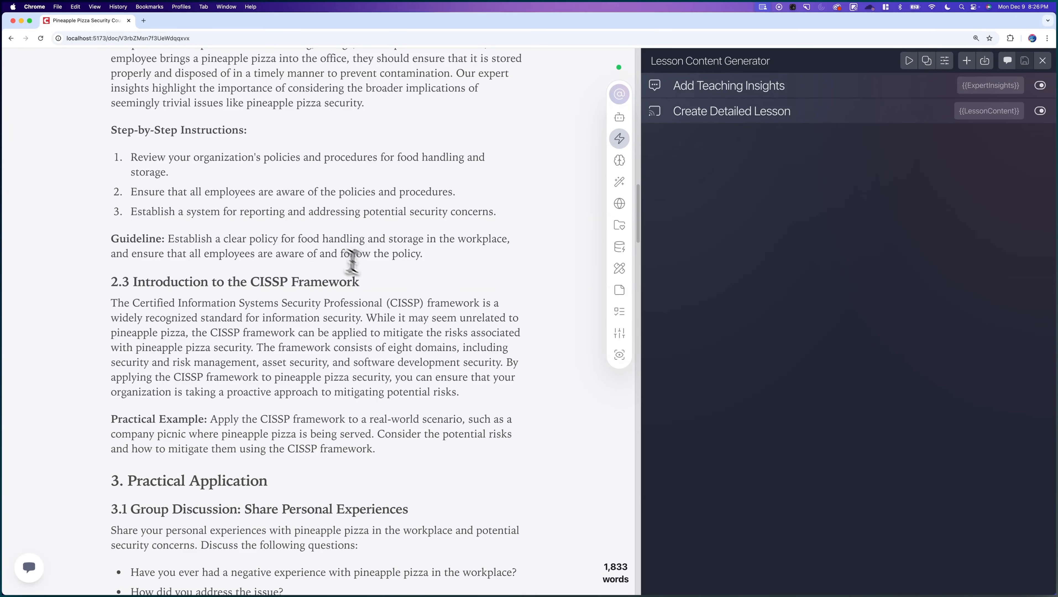
Examine section 2.3 on the CISSP framework, highlighting the certification's full name, and review the Practical Application and Review and Reinforcement sections.
{"action": "left_click_drag", "start_coordinate": [461, 391], "coordinate": [111, 281]}
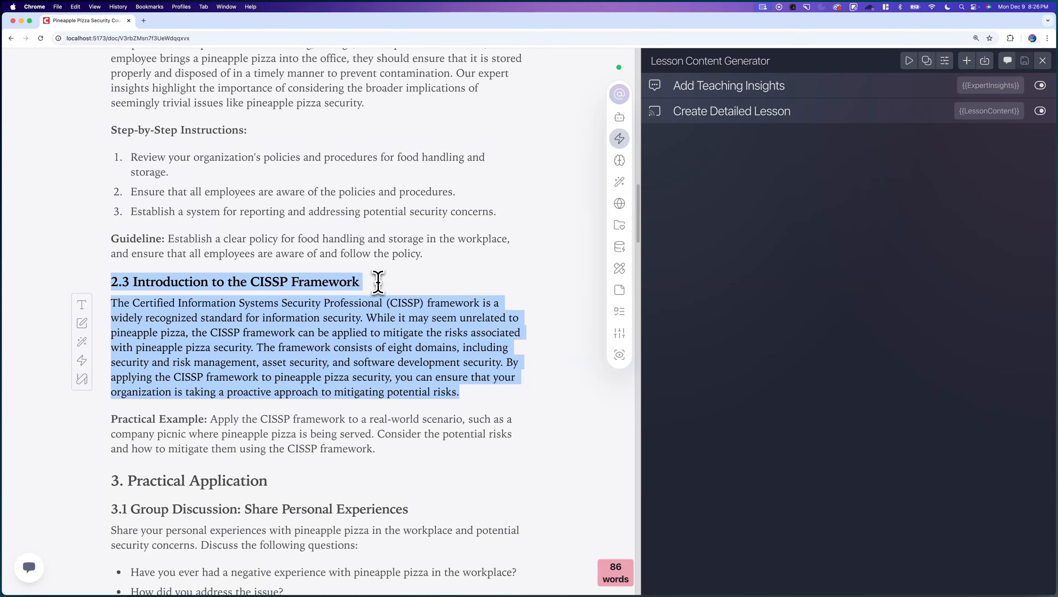
{"action": "left_click", "coordinate": [350, 333]}
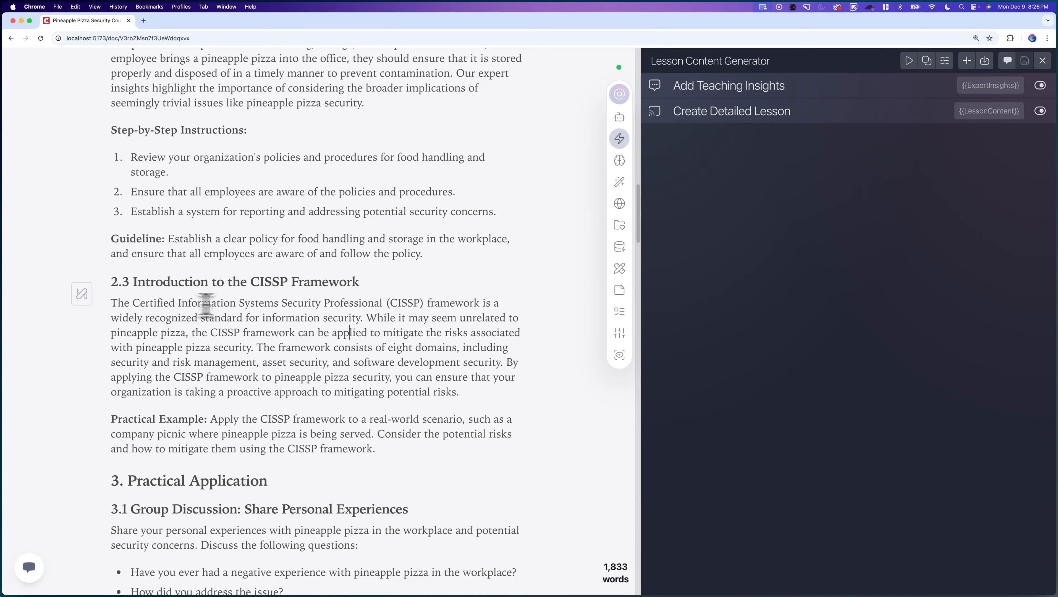
{"action": "left_click_drag", "start_coordinate": [382, 303], "coordinate": [137, 302]}
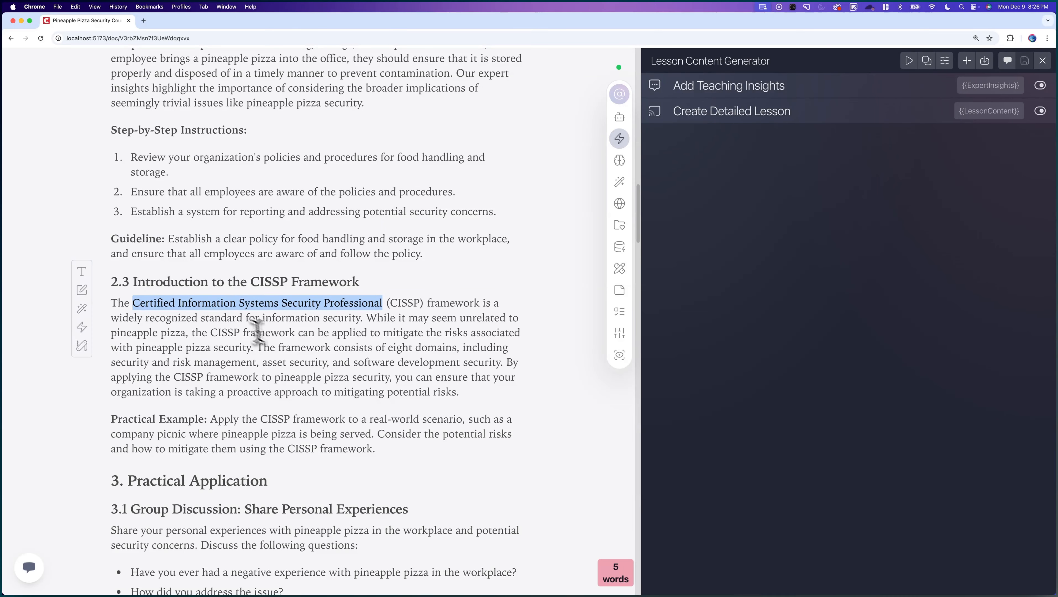
{"action": "scroll", "coordinate": [383, 338], "scroll_direction": "down", "scroll_amount": 3}
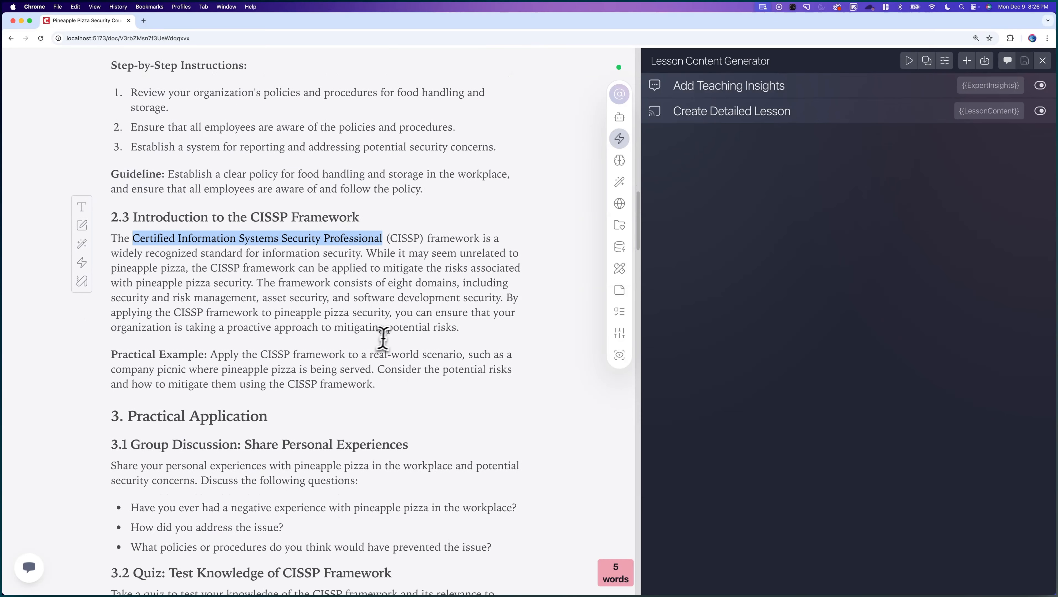
{"action": "scroll", "coordinate": [383, 338], "scroll_direction": "down", "scroll_amount": 3}
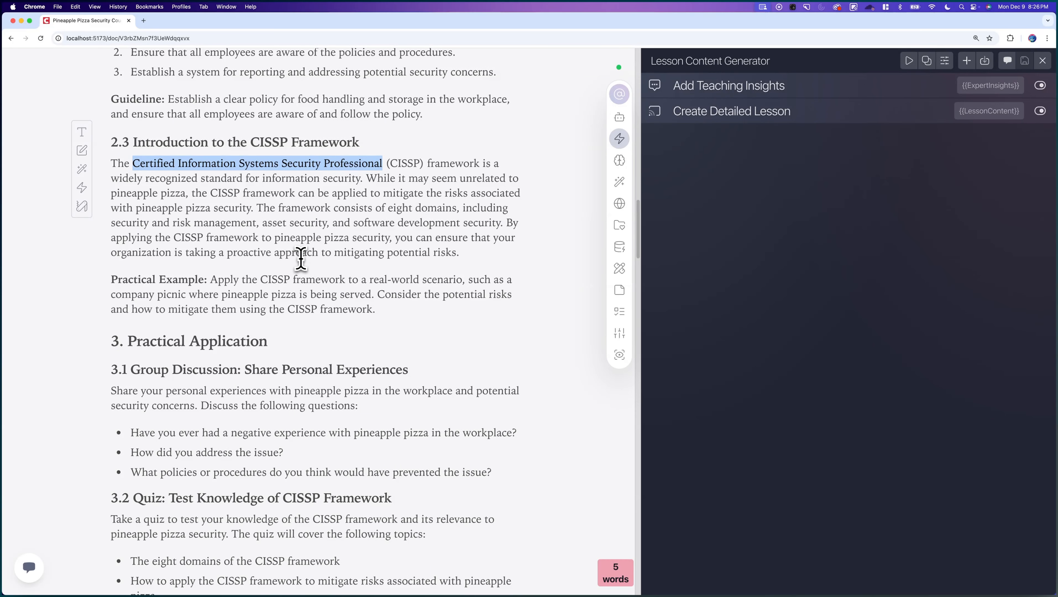
{"action": "scroll", "coordinate": [301, 258], "scroll_direction": "down", "scroll_amount": 3}
{"action": "scroll", "coordinate": [209, 226], "scroll_direction": "down", "scroll_amount": 5}
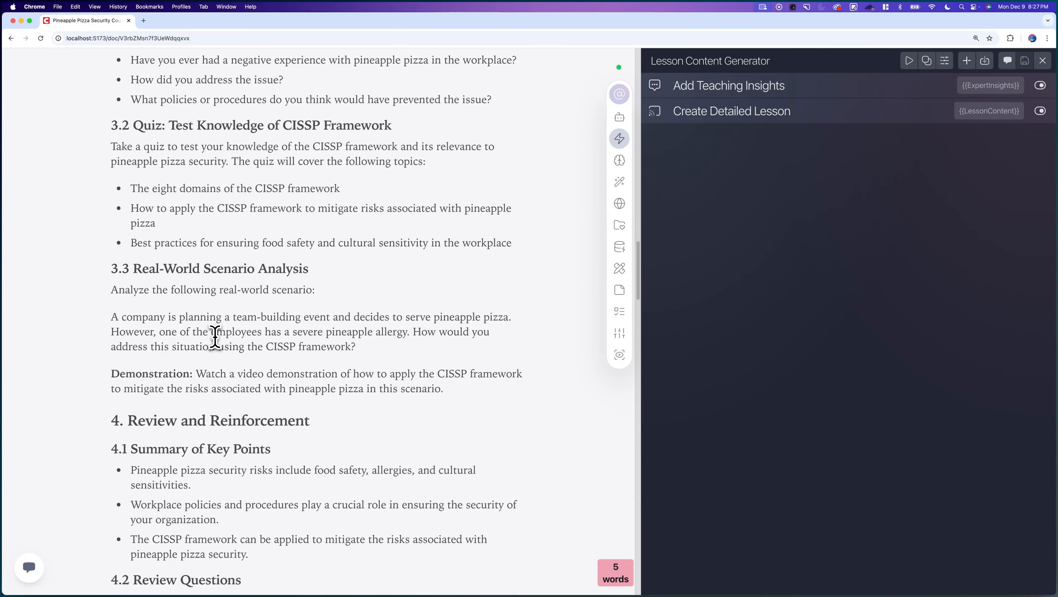
{"action": "scroll", "coordinate": [213, 339], "scroll_direction": "down", "scroll_amount": 5}
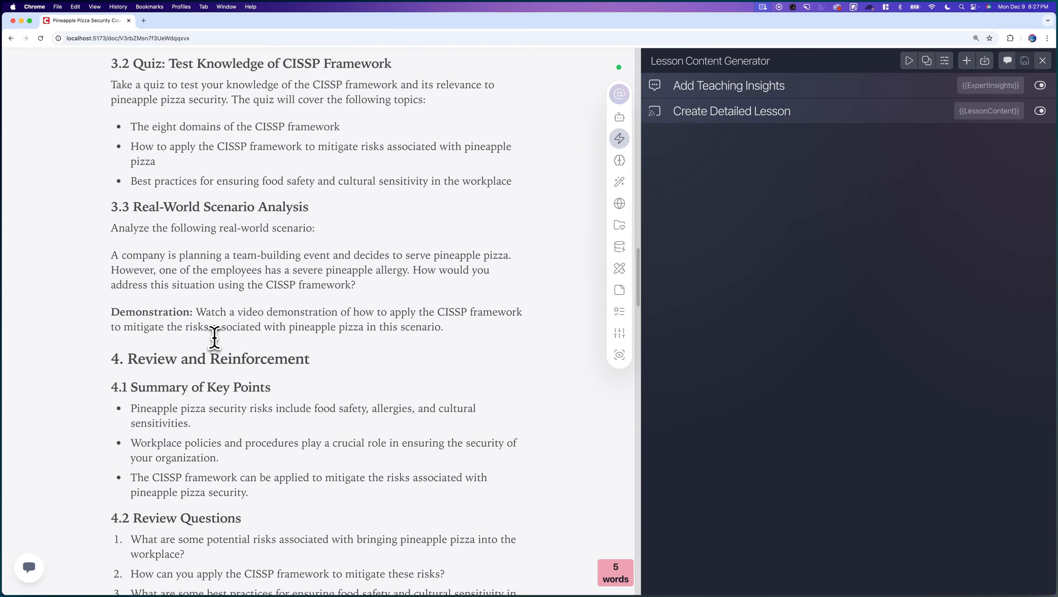
{"action": "scroll", "coordinate": [212, 356], "scroll_direction": "up", "scroll_amount": 10}
{"action": "scroll", "coordinate": [172, 305], "scroll_direction": "up", "scroll_amount": 12}
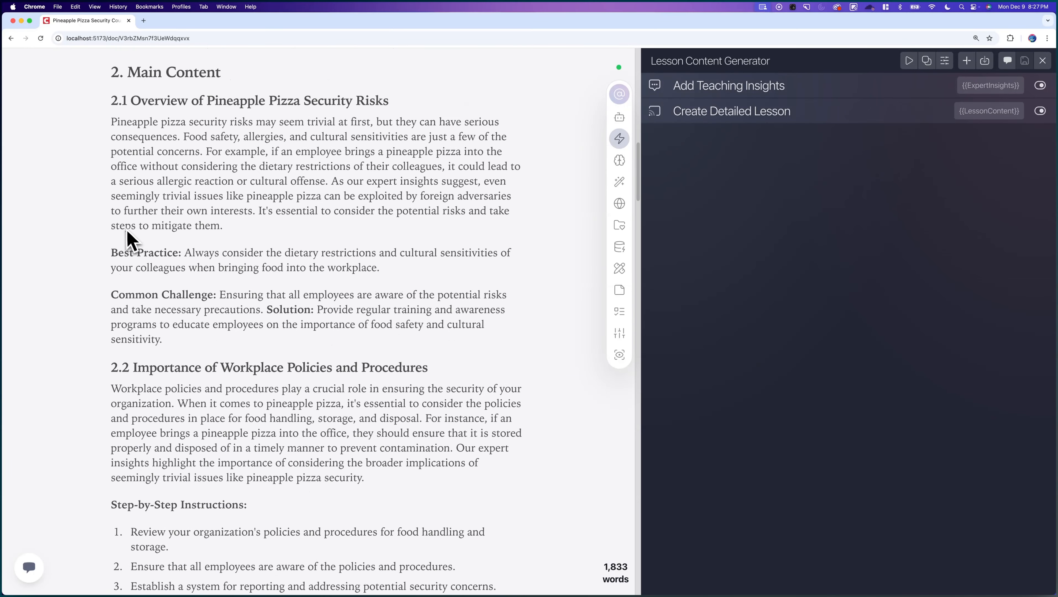
Add the missing initial "A" to the "Assessment for Pineapple Pizza" heading below the Module 1 lesson.
{"action": "scroll", "coordinate": [130, 239], "scroll_direction": "down", "scroll_amount": 20}
{"action": "scroll", "coordinate": [166, 241], "scroll_direction": "down", "scroll_amount": 10}
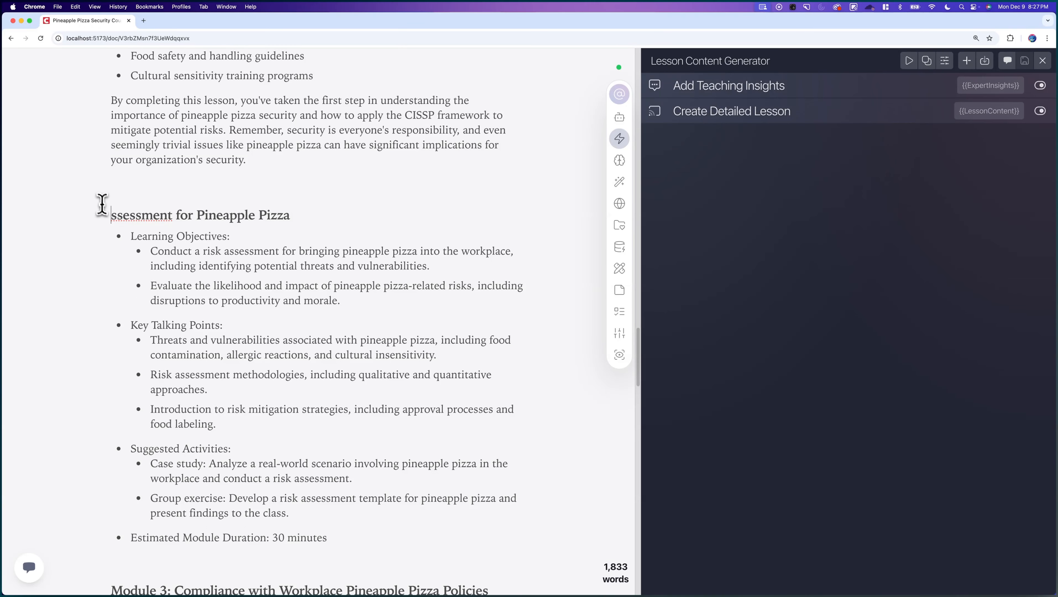
{"action": "left_click", "coordinate": [112, 214]}
{"action": "type", "text": "A"}
Look over the remaining module outlines and compare them with the practical and closing sections of the Module 1 lesson.
{"action": "scroll", "coordinate": [158, 208], "scroll_direction": "down", "scroll_amount": 13}
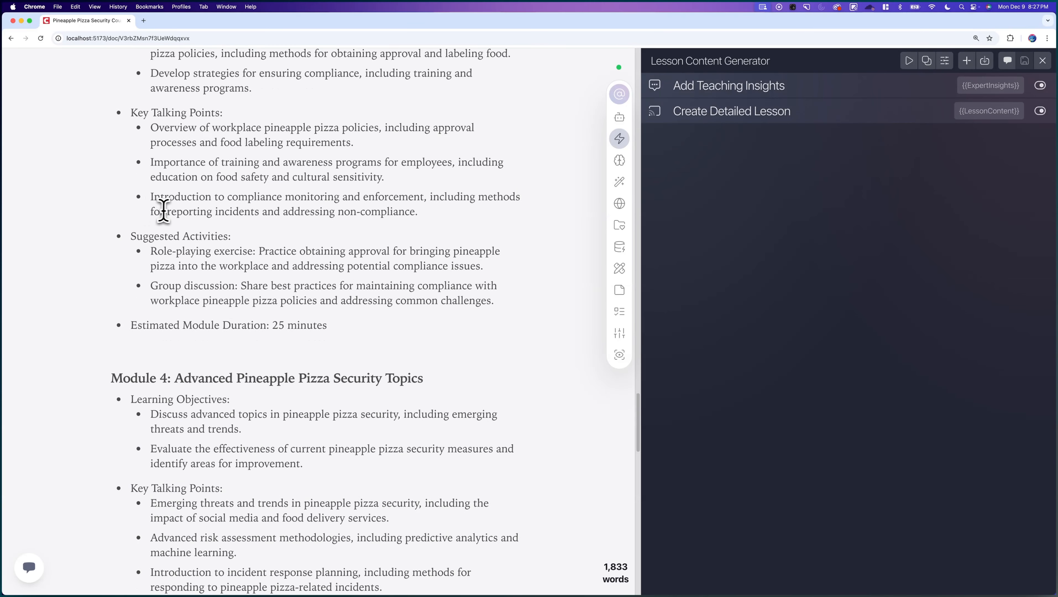
{"action": "scroll", "coordinate": [172, 212], "scroll_direction": "up", "scroll_amount": 6}
{"action": "scroll", "coordinate": [176, 212], "scroll_direction": "up", "scroll_amount": 16}
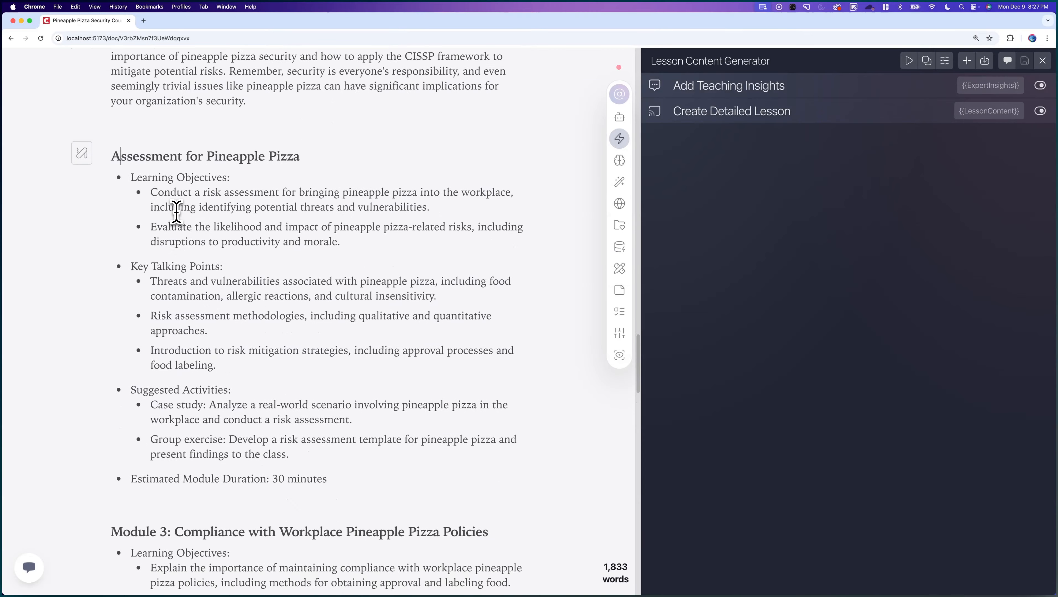
{"action": "scroll", "coordinate": [176, 213], "scroll_direction": "up", "scroll_amount": 12}
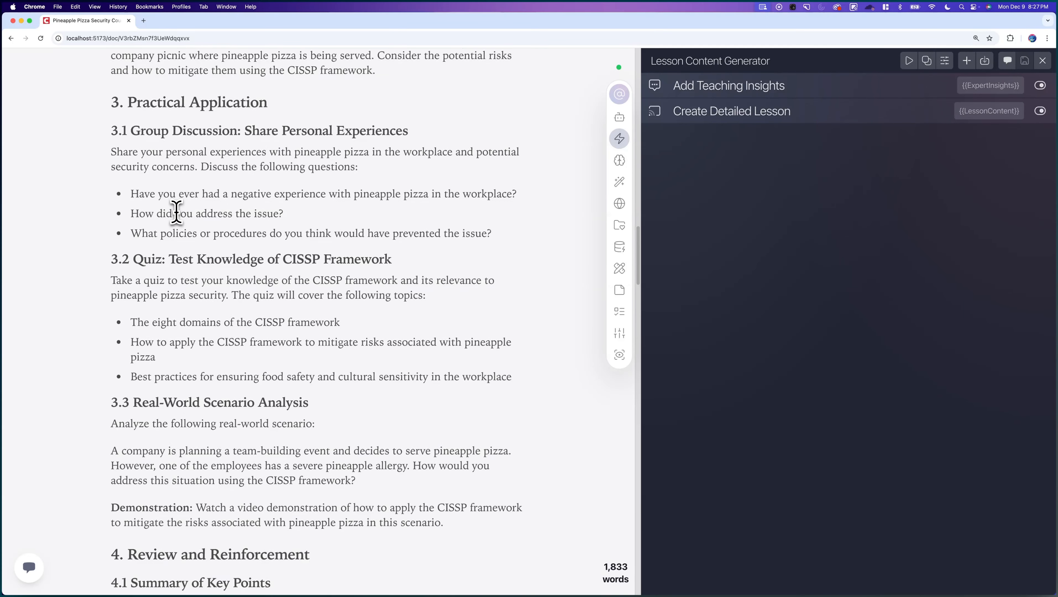
{"action": "scroll", "coordinate": [176, 213], "scroll_direction": "down", "scroll_amount": 14}
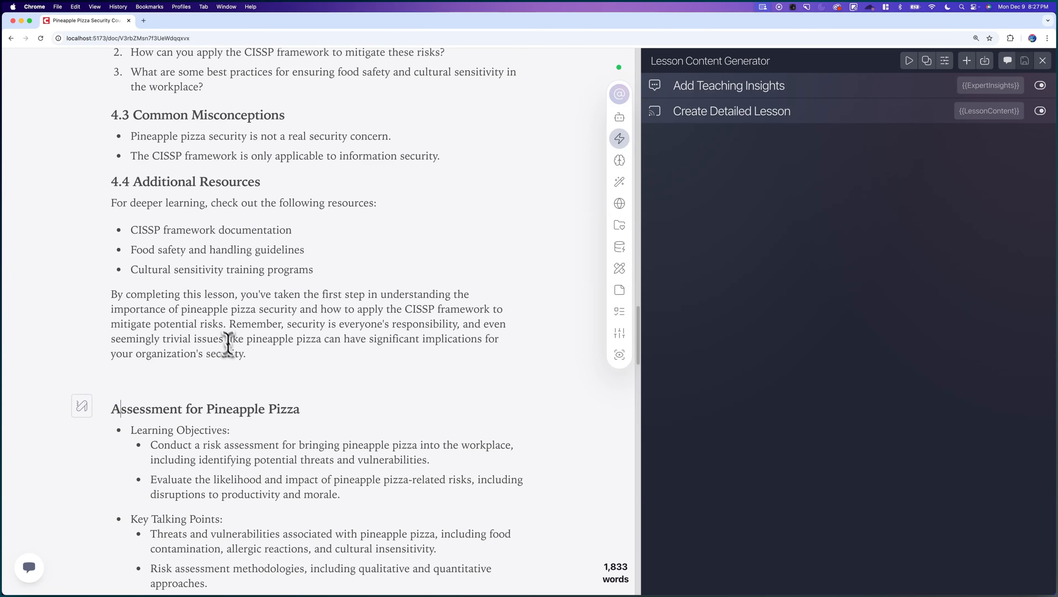
{"action": "scroll", "coordinate": [246, 402], "scroll_direction": "down", "scroll_amount": 1}
{"action": "left_click", "coordinate": [210, 337]}
{"action": "scroll", "coordinate": [207, 351], "scroll_direction": "down", "scroll_amount": 4}
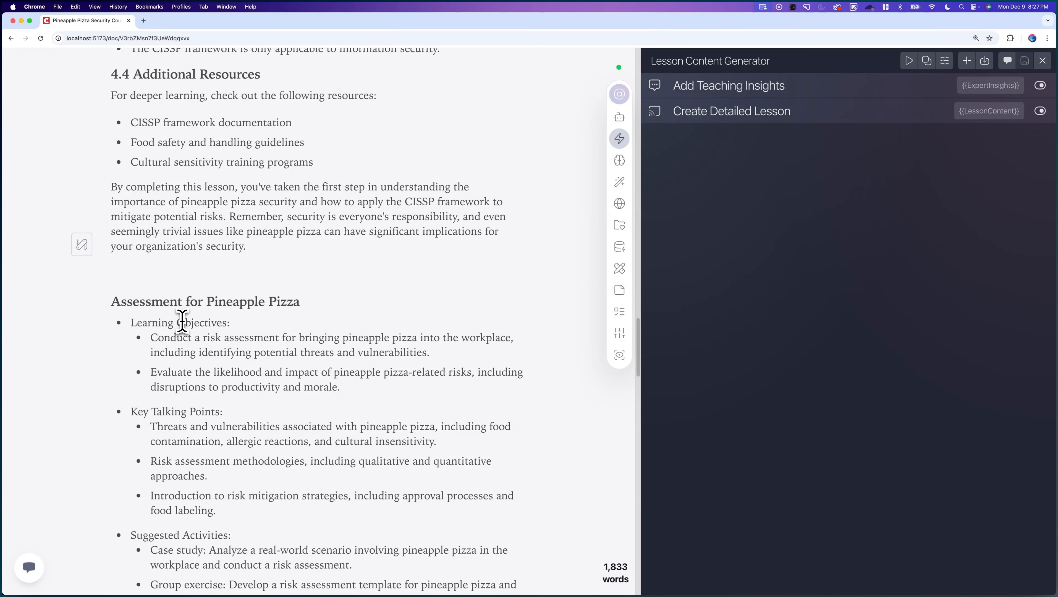
{"action": "left_click", "coordinate": [191, 276]}
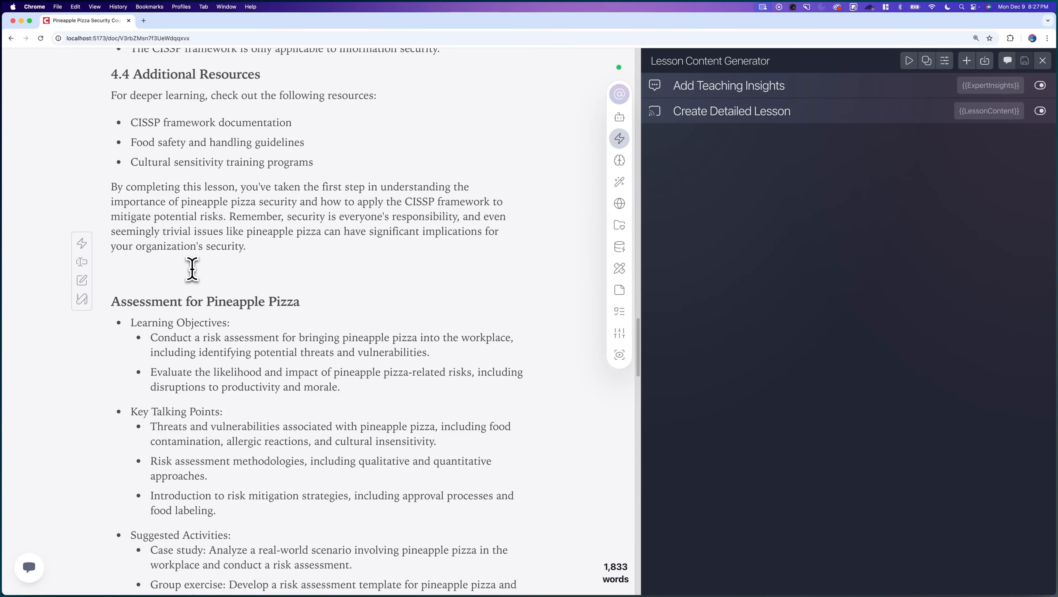
Highlight the Module 3 section from its heading through the suggested activities as the next lesson's source, and clear the selection.
{"action": "scroll", "coordinate": [192, 270], "scroll_direction": "down", "scroll_amount": 12}
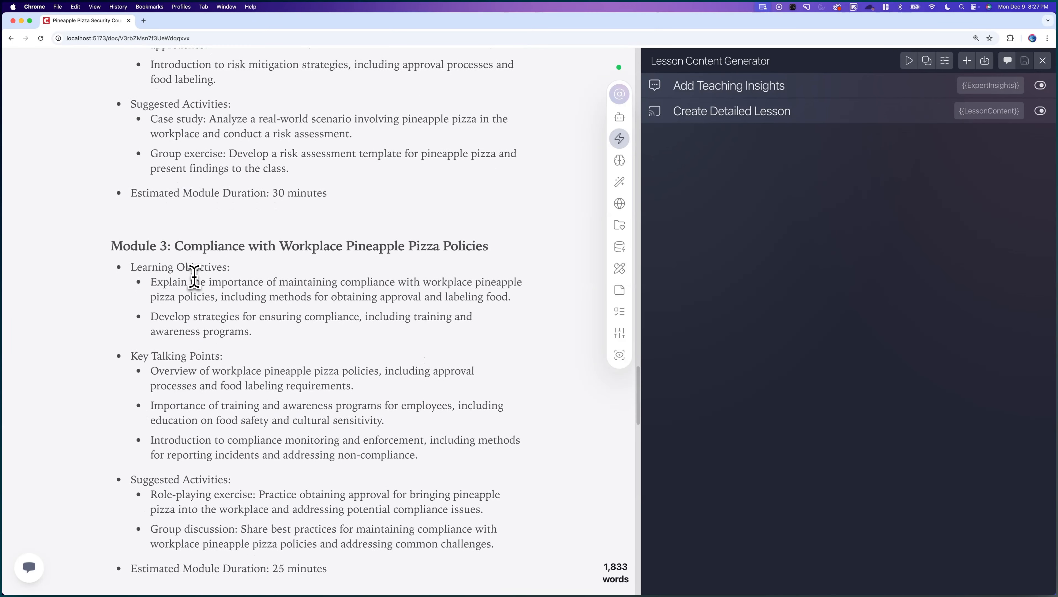
{"action": "left_click", "coordinate": [112, 202]}
{"action": "left_click_drag", "start_coordinate": [120, 217], "coordinate": [413, 512]}
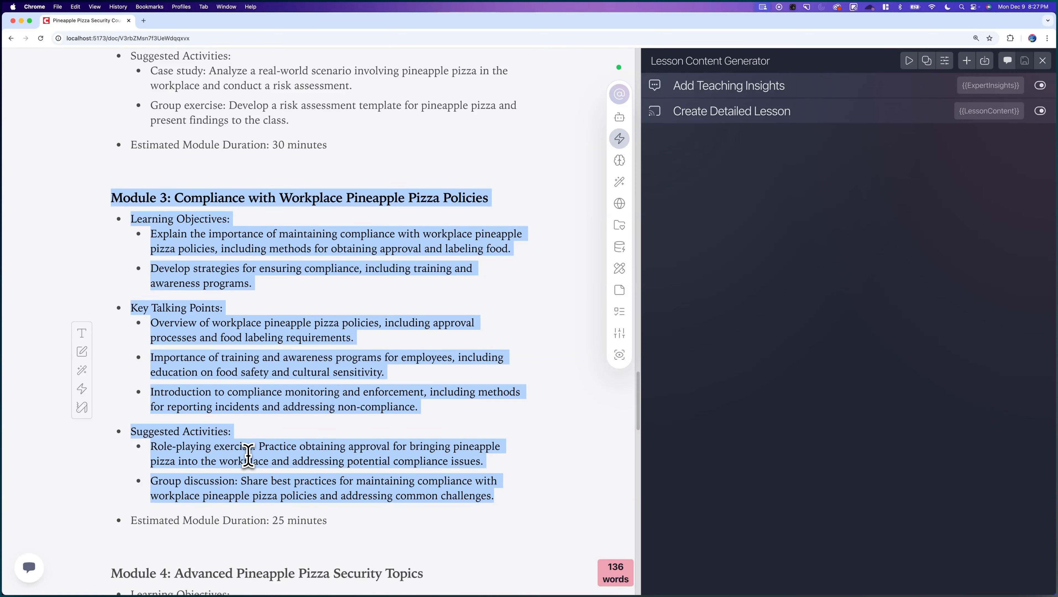
{"action": "scroll", "coordinate": [249, 456], "scroll_direction": "down", "scroll_amount": 2}
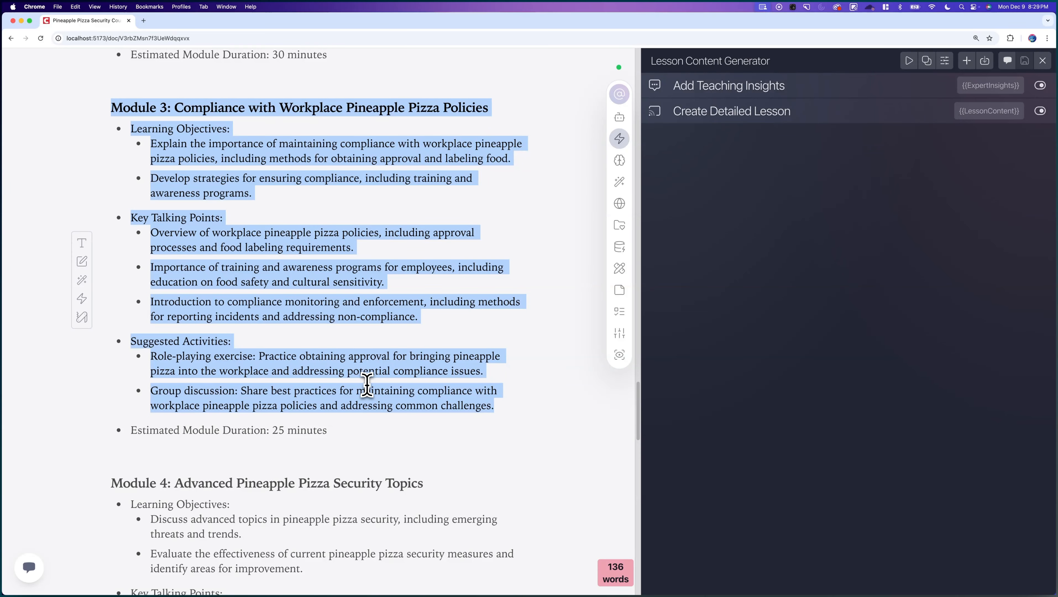
{"action": "left_click", "coordinate": [413, 345]}
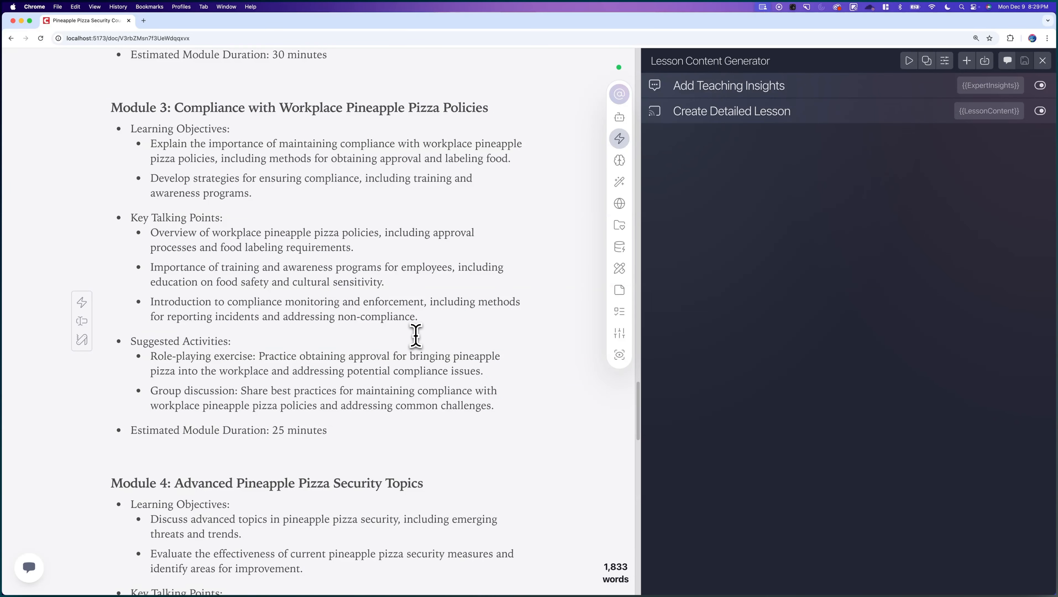
Compare the lesson's Review and Reinforcement section with the structure instructions in the Create Detailed Lesson prompt.
{"action": "scroll", "coordinate": [413, 341], "scroll_direction": "up", "scroll_amount": 5}
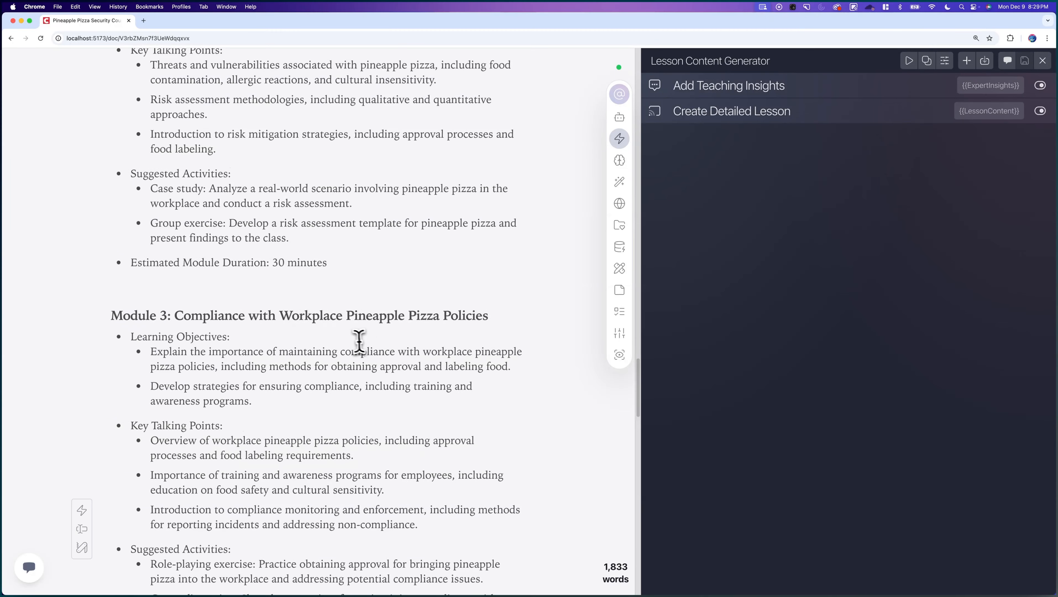
{"action": "scroll", "coordinate": [284, 305], "scroll_direction": "up", "scroll_amount": 12}
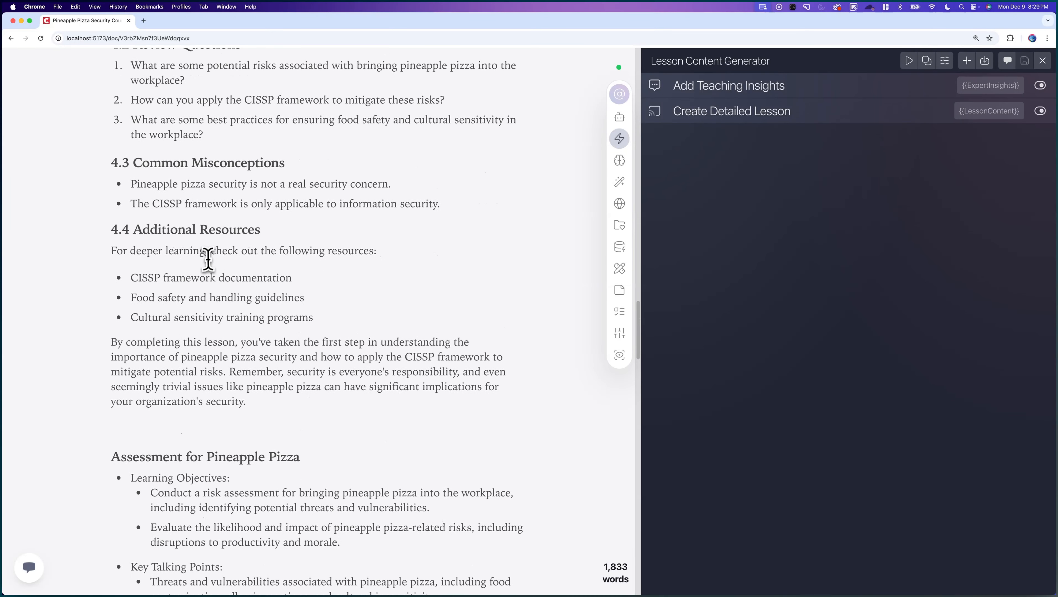
{"action": "scroll", "coordinate": [207, 259], "scroll_direction": "up", "scroll_amount": 4}
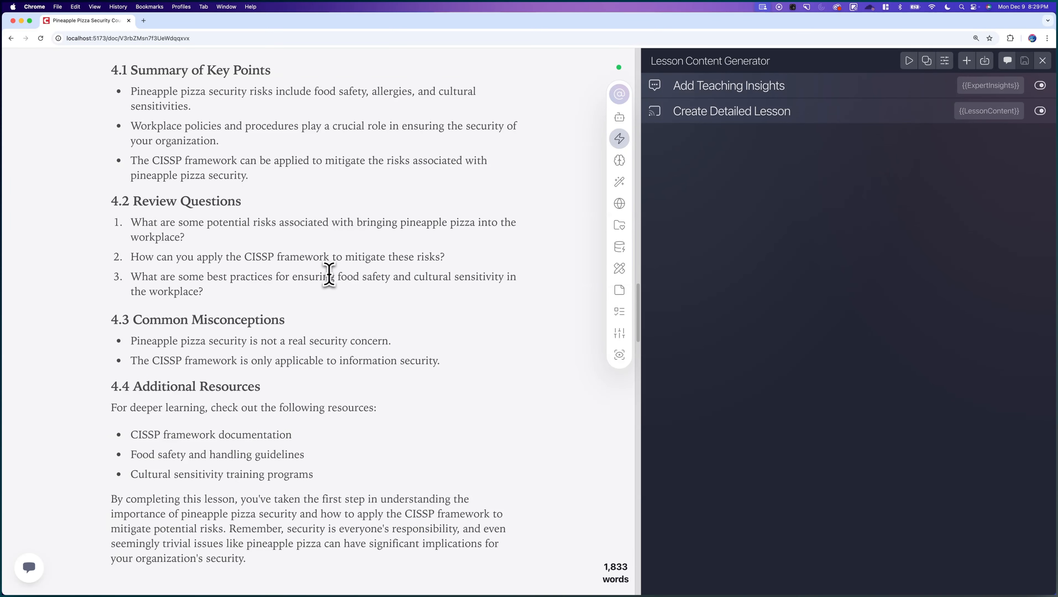
{"action": "left_click", "coordinate": [744, 126]}
{"action": "scroll", "coordinate": [749, 222], "scroll_direction": "up", "scroll_amount": 1}
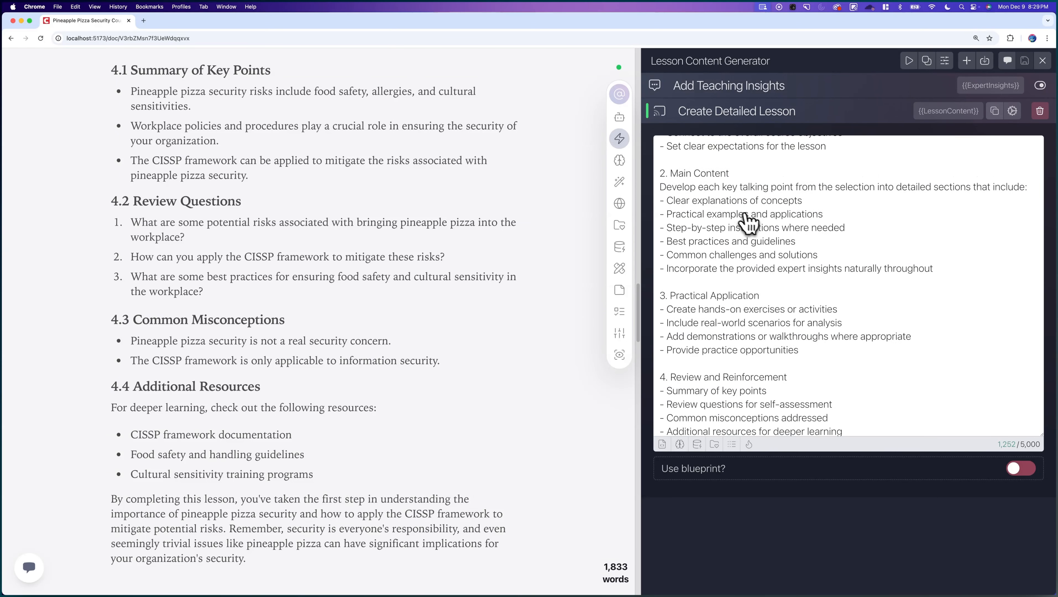
{"action": "scroll", "coordinate": [748, 222], "scroll_direction": "up", "scroll_amount": 4}
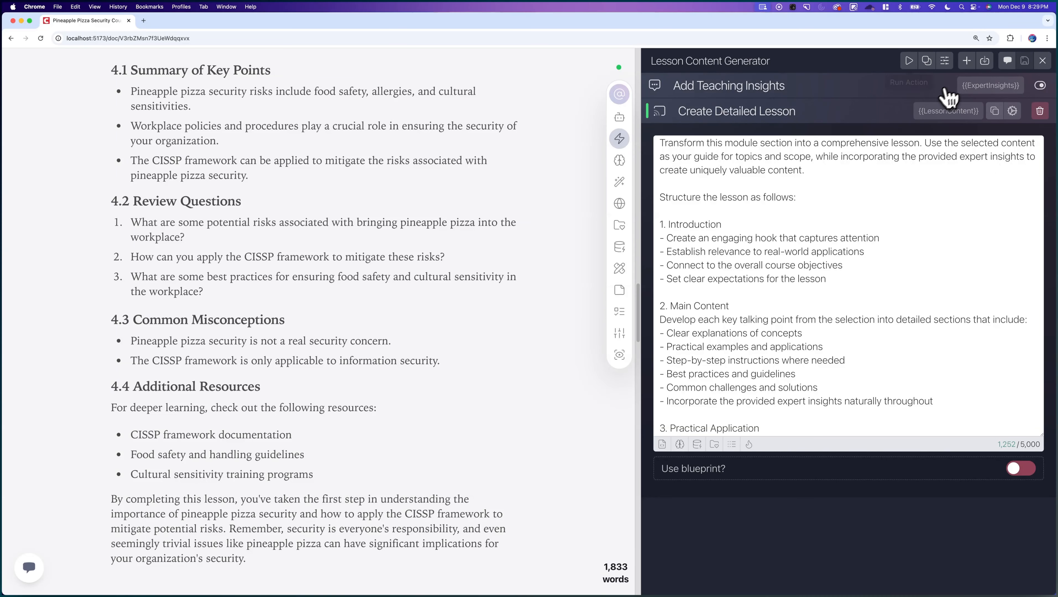
Open the Course Framework Generator action and examine the course information variables in its Create Course Framework prompt.
{"action": "left_click", "coordinate": [1025, 61]}
{"action": "left_click", "coordinate": [761, 281]}
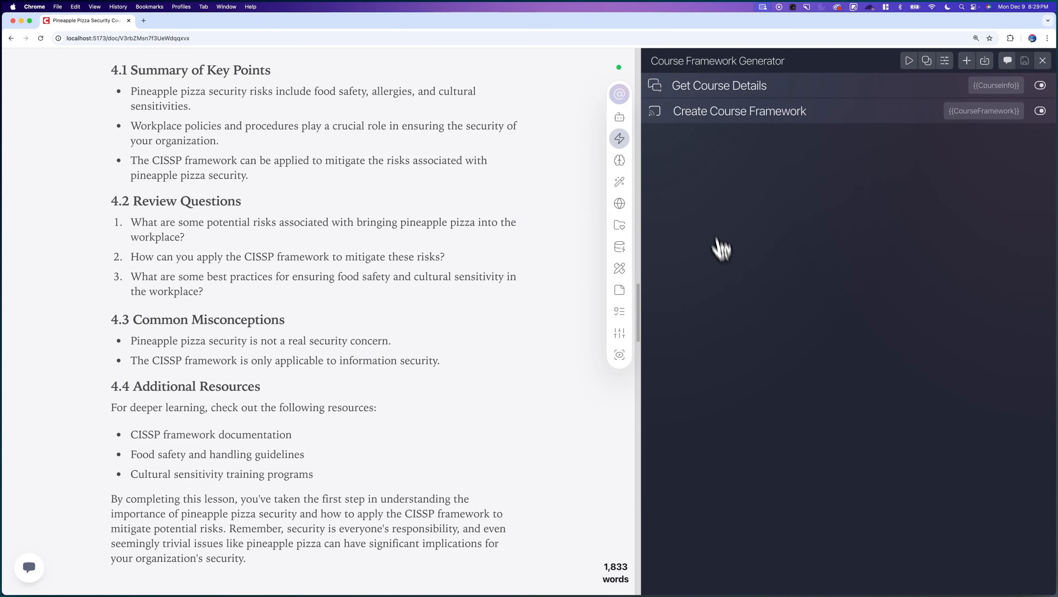
{"action": "left_click", "coordinate": [711, 112]}
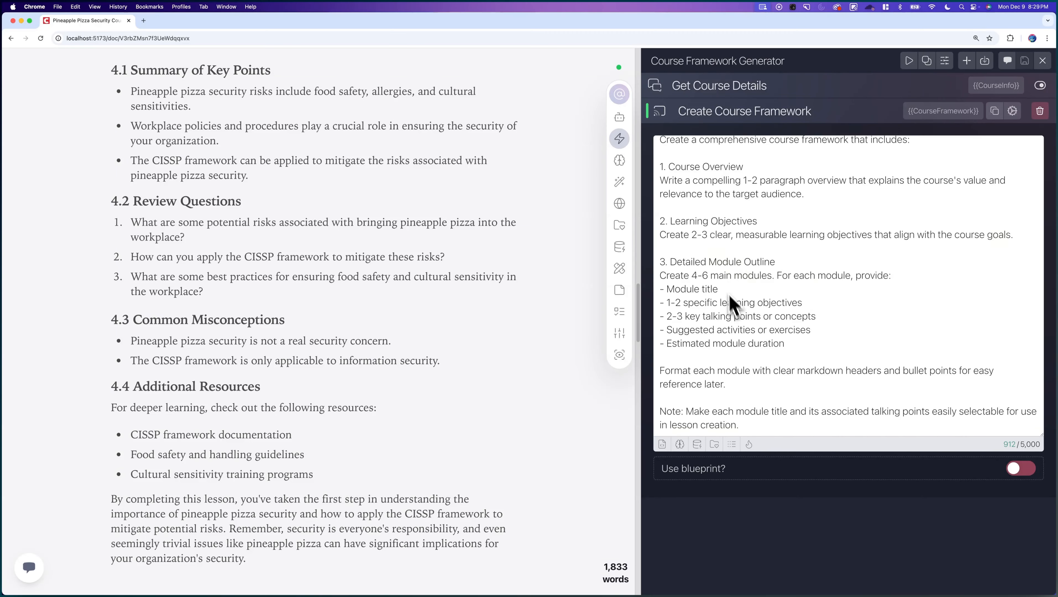
{"action": "scroll", "coordinate": [725, 268], "scroll_direction": "up", "scroll_amount": 3}
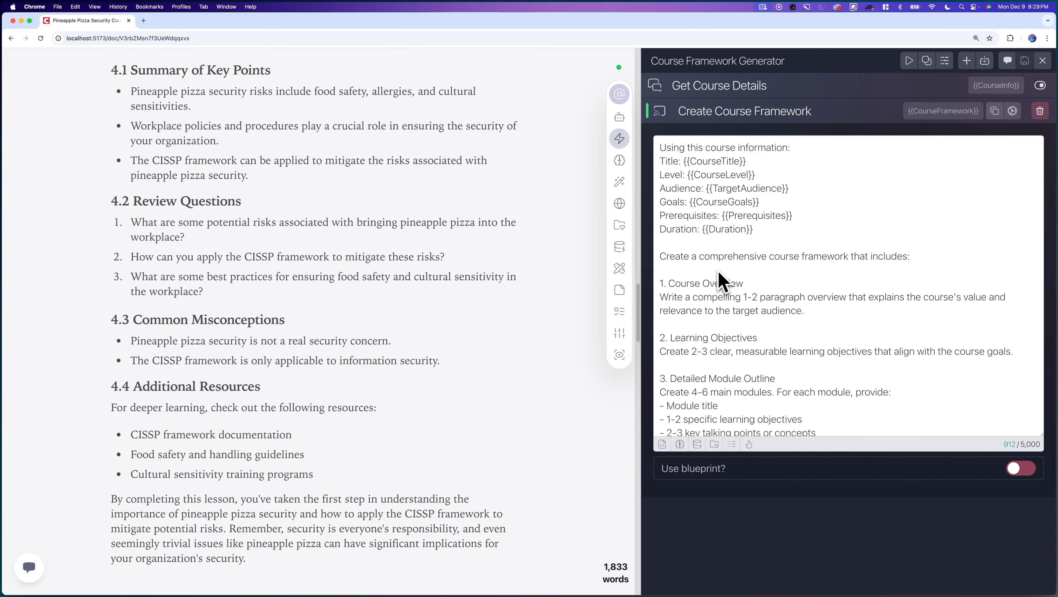
{"action": "left_click_drag", "start_coordinate": [750, 230], "coordinate": [662, 151]}
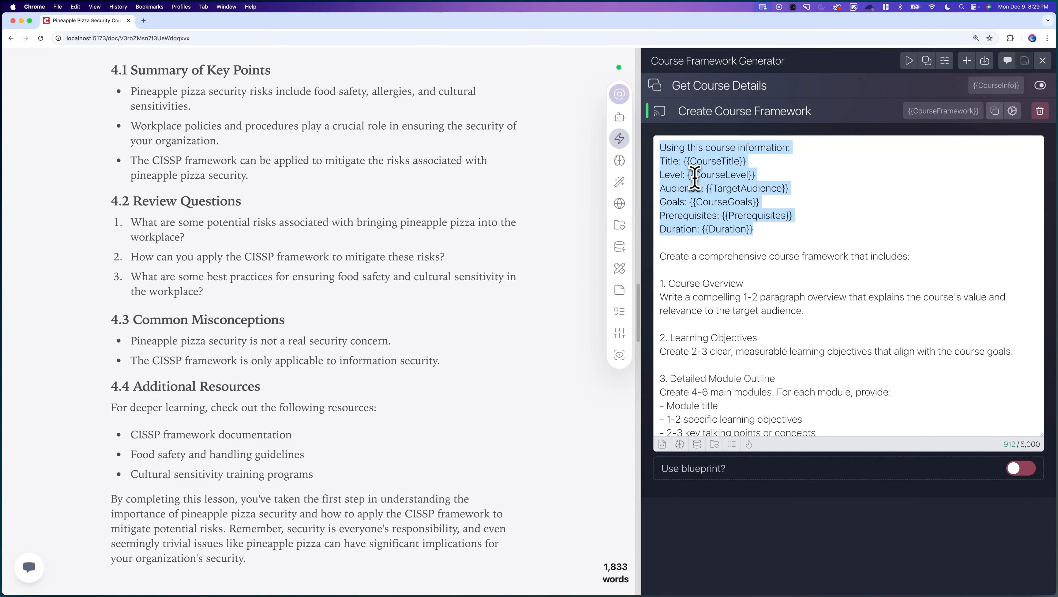
Check the custom source questions of the Get Course Details task and collapse both tasks.
{"action": "left_click", "coordinate": [709, 88]}
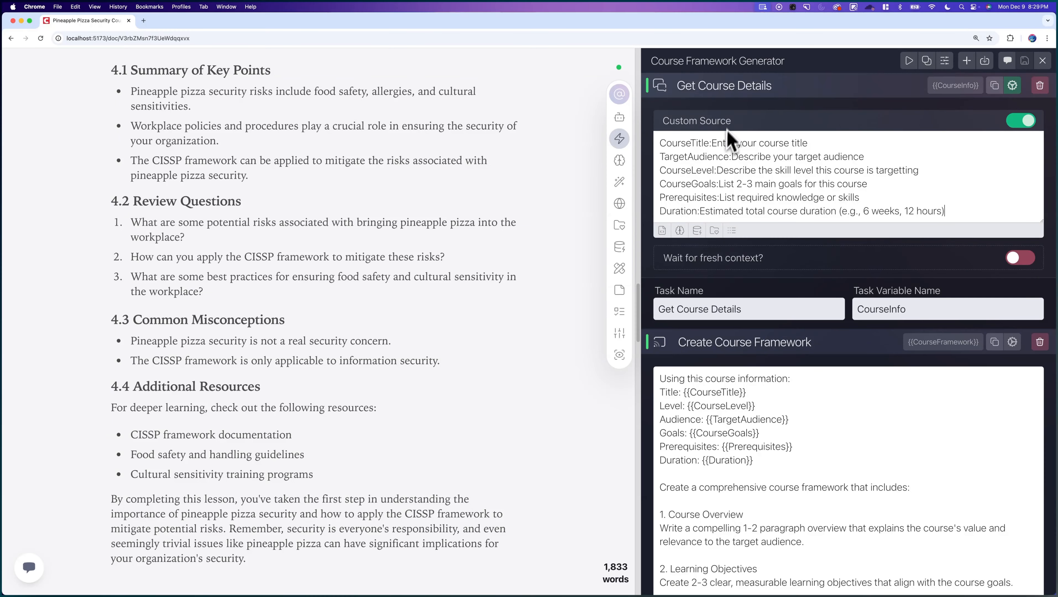
{"action": "left_click", "coordinate": [729, 93]}
{"action": "left_click", "coordinate": [734, 113]}
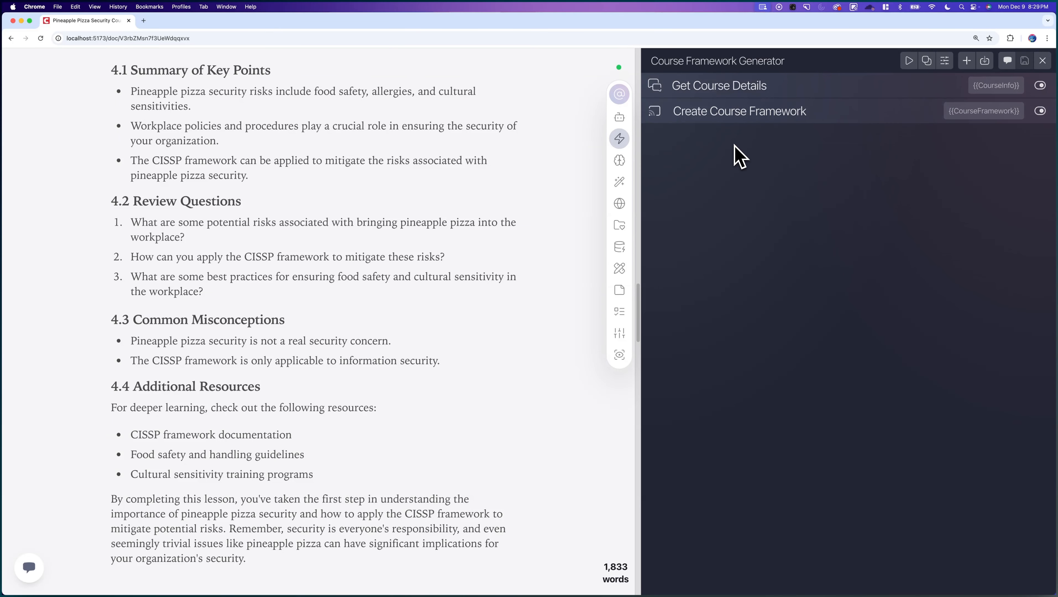